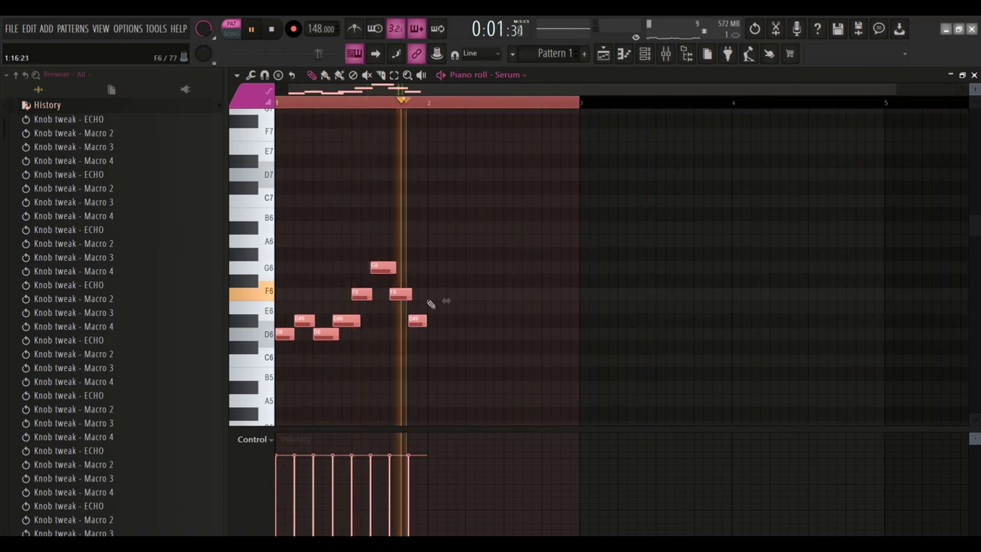
Step: Duplicate the one-bar Serum melody until it fills bars 1 to 4
{"action": "right_click", "coordinate": [432, 307]}
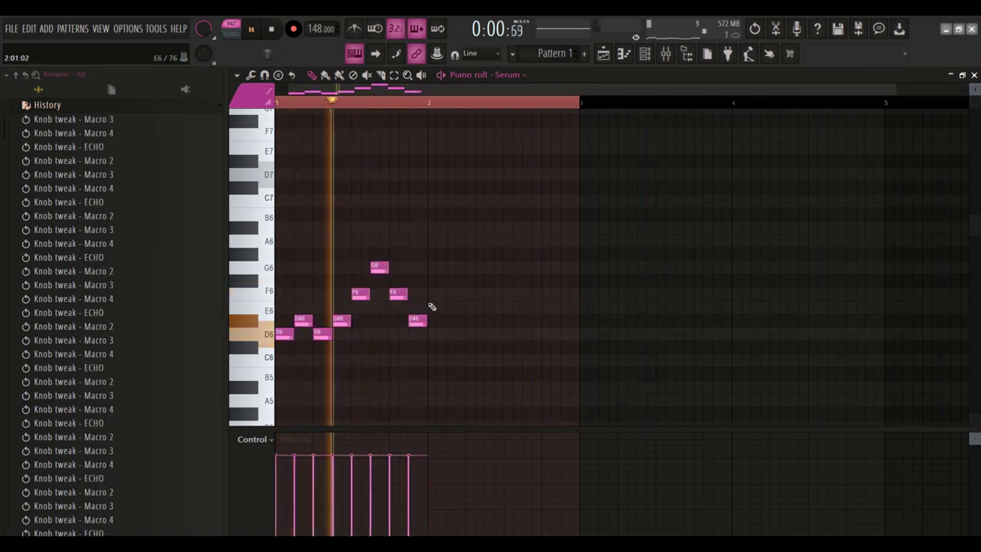
{"action": "left_click_drag", "start_coordinate": [429, 103], "coordinate": [278, 103]}
{"action": "key", "text": "ctrl+b"}
{"action": "key", "text": "ctrl+b"}
{"action": "key", "text": "ctrl+b"}
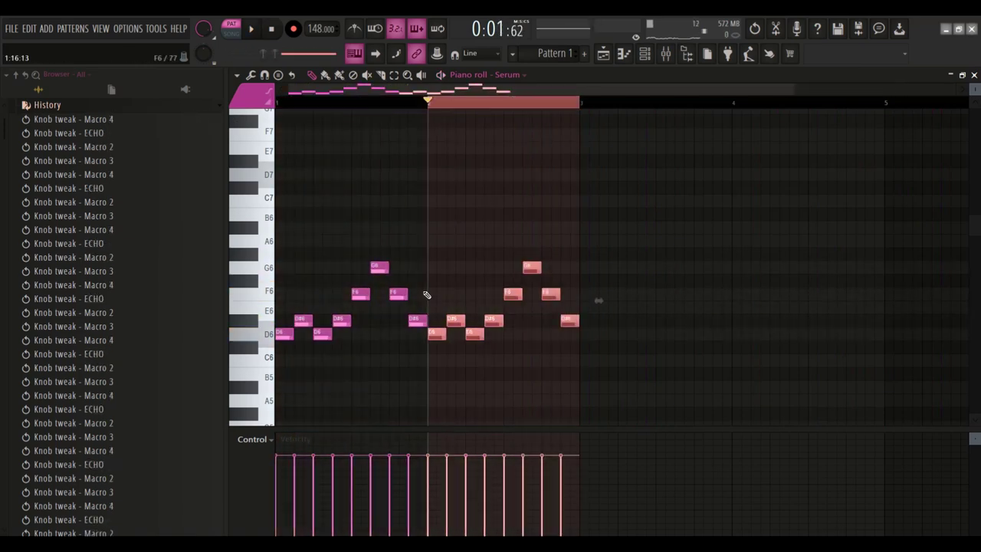
Step: Lengthen the melody notes slightly, removing the stray E6 note at bar 5, and play the four-bar pattern
{"action": "left_click_drag", "start_coordinate": [509, 329], "coordinate": [512, 329]}
{"action": "left_click", "coordinate": [890, 307]}
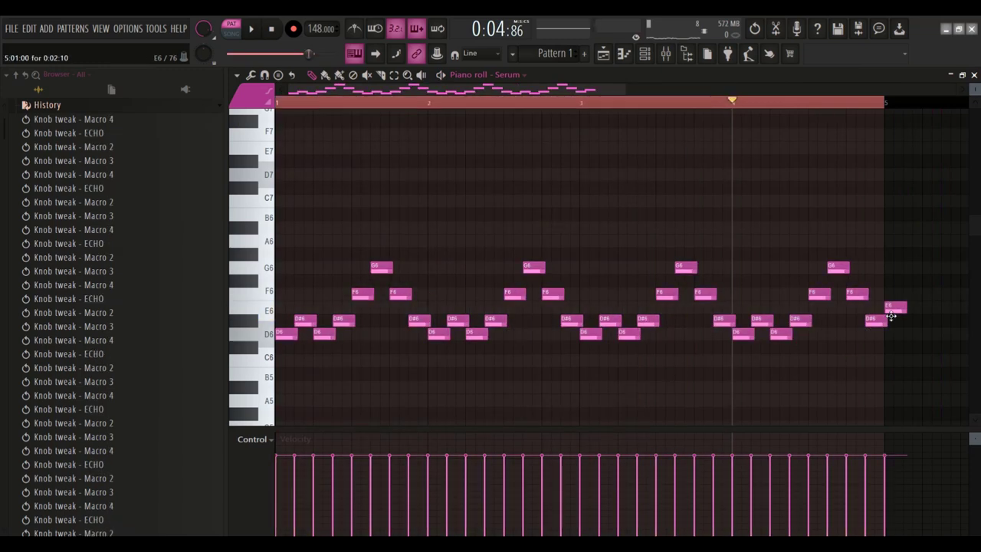
{"action": "right_click", "coordinate": [897, 307]}
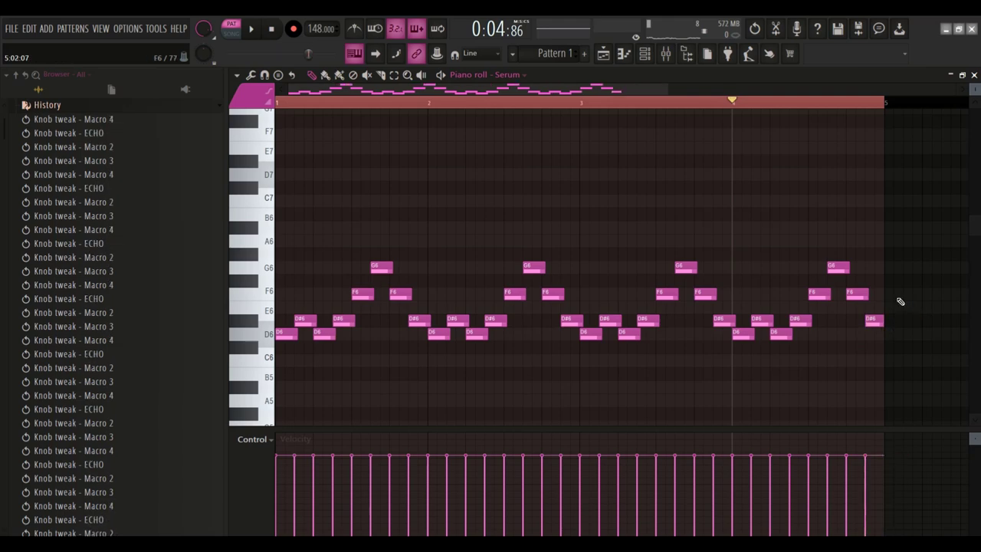
{"action": "scroll", "coordinate": [898, 302], "scroll_direction": "down", "scroll_amount": 1}
{"action": "key", "text": "space"}
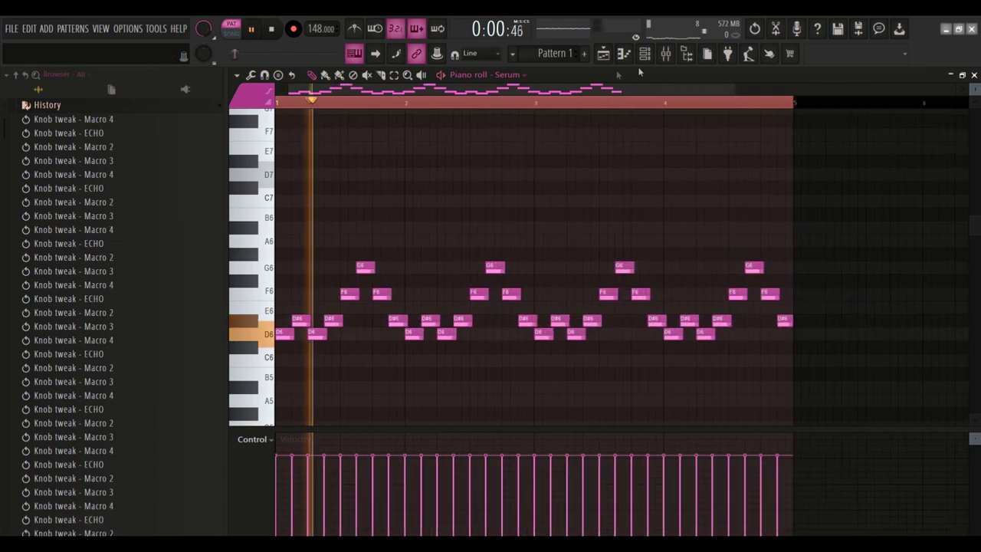
Step: Load the saved effect chain with NLS Buss Stereo, Fruity soft clipper and Fruity parametric EQ onto the Master mixer track
{"action": "key", "text": "F6"}
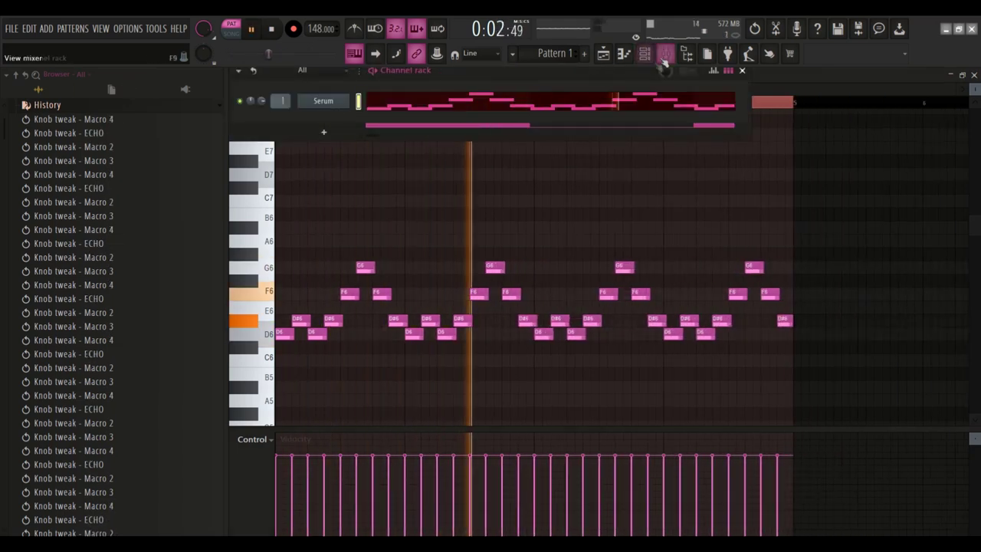
{"action": "key", "text": "F9"}
{"action": "right_click", "coordinate": [248, 211]}
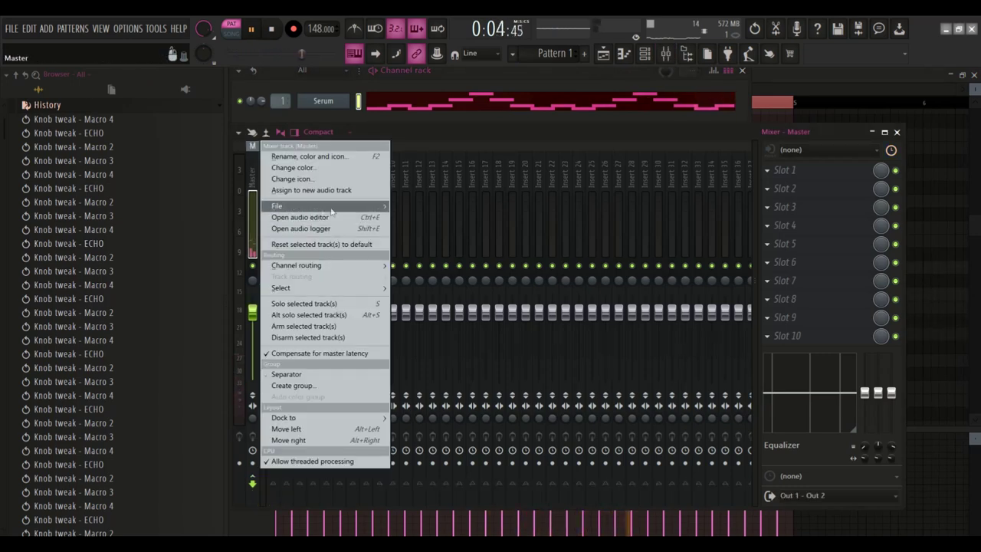
{"action": "mouse_move", "coordinate": [345, 206]}
{"action": "left_click", "coordinate": [443, 226]}
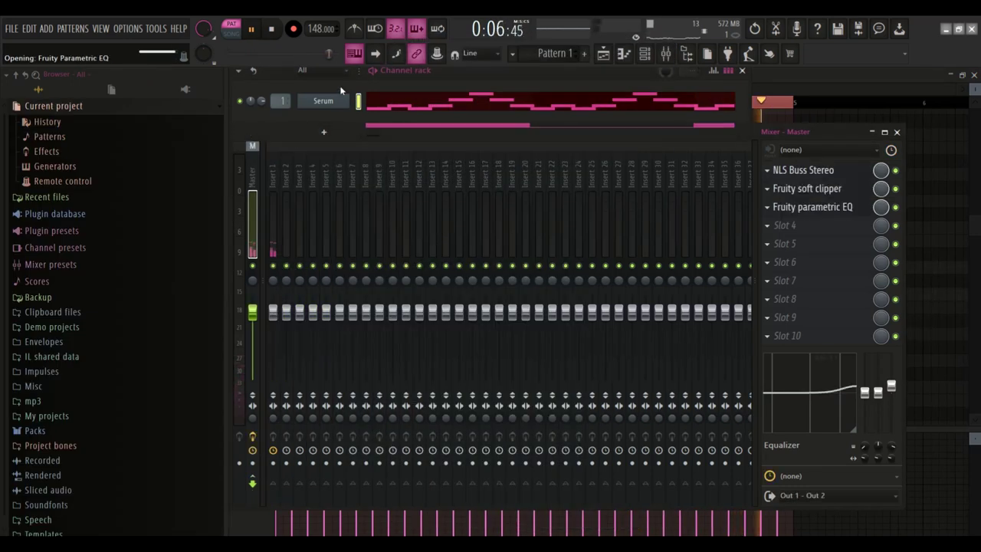
Step: Add Fruity parametric EQ 2 to the first effect slot of mixer track Insert 1
{"action": "left_click", "coordinate": [271, 213]}
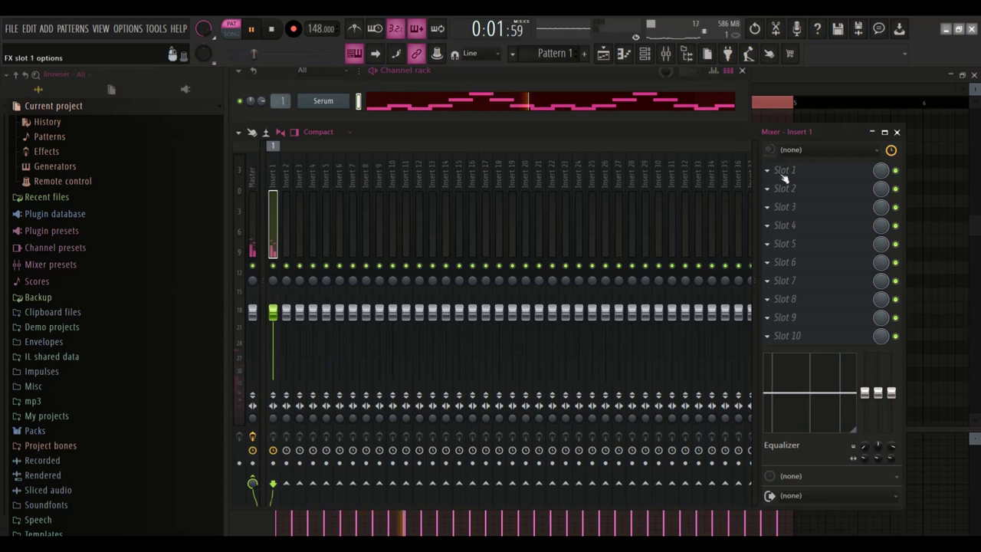
{"action": "left_click", "coordinate": [783, 176]}
{"action": "left_click", "coordinate": [592, 193]}
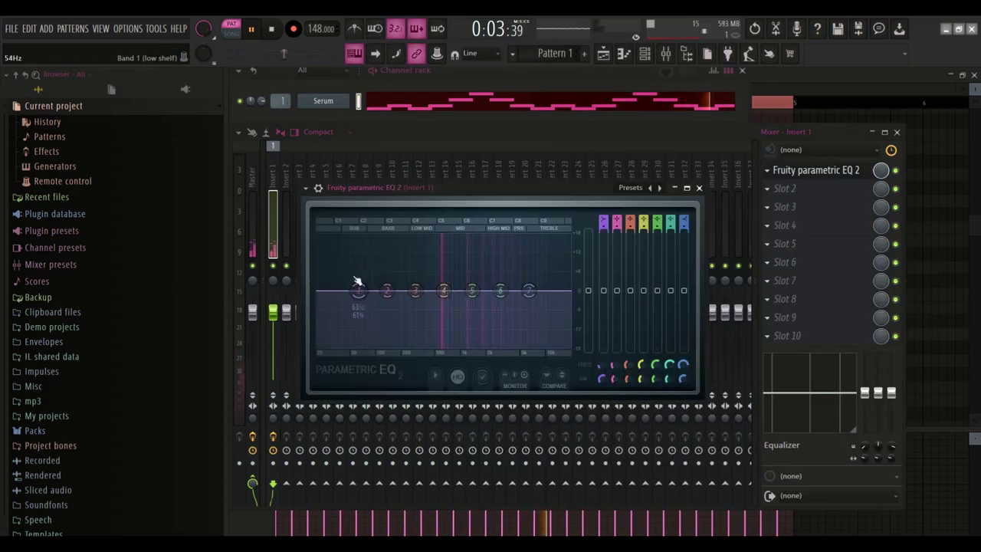
Step: Make band 1 of the Insert 1 EQ a steep high-pass filter with its cutoff at about 118 Hz
{"action": "right_click", "coordinate": [357, 285]}
{"action": "left_click", "coordinate": [418, 355]}
{"action": "right_click", "coordinate": [358, 296]}
{"action": "left_click", "coordinate": [416, 333]}
{"action": "left_click_drag", "start_coordinate": [358, 291], "coordinate": [384, 291]}
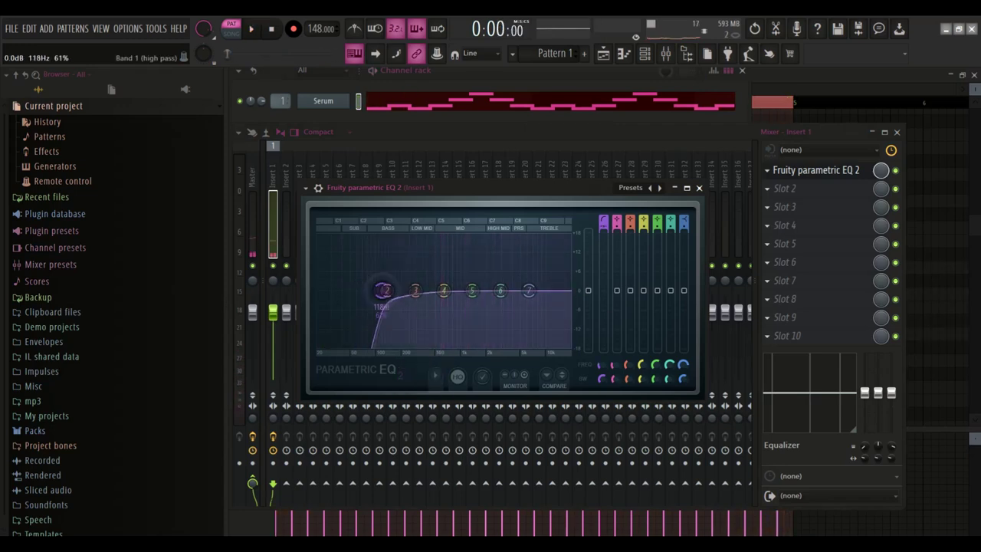
Step: Clone the Serum channel and load the CHORD - HOLD SOME CHORDS preset from the contamination serum bank in the copy
{"action": "right_click", "coordinate": [350, 95]}
{"action": "left_click", "coordinate": [374, 211]}
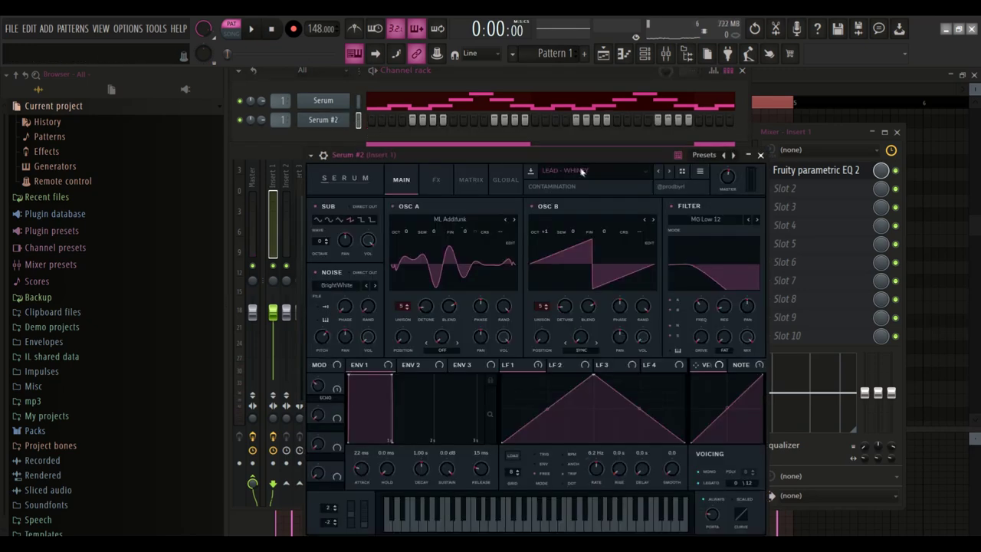
{"action": "left_click", "coordinate": [582, 171]}
{"action": "mouse_move", "coordinate": [593, 306]}
{"action": "mouse_move", "coordinate": [652, 371]}
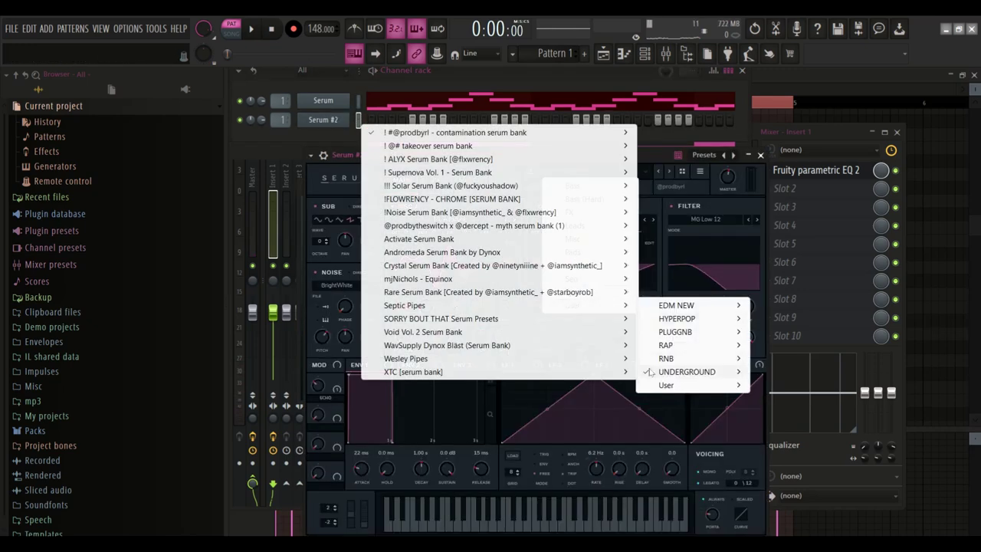
{"action": "mouse_move", "coordinate": [605, 138]}
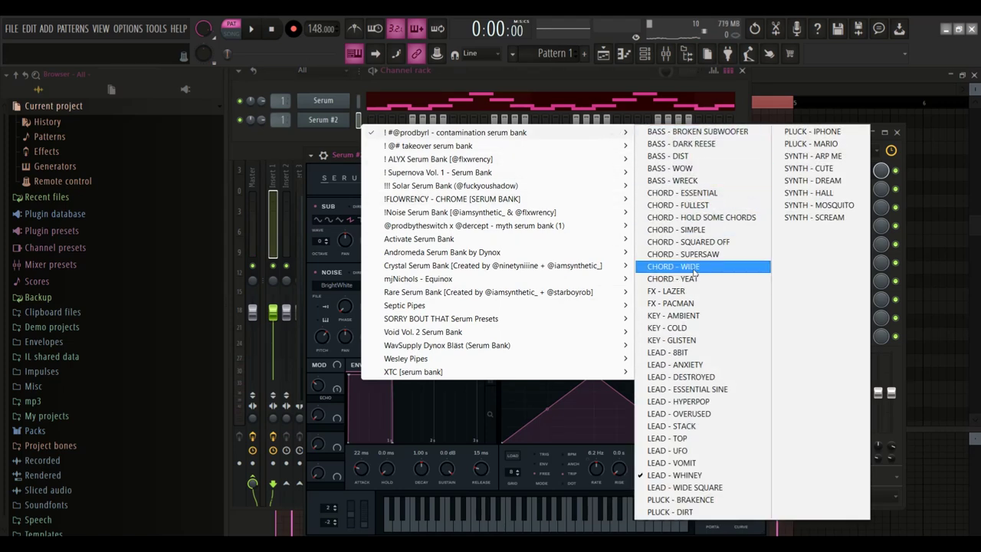
{"action": "left_click", "coordinate": [697, 218]}
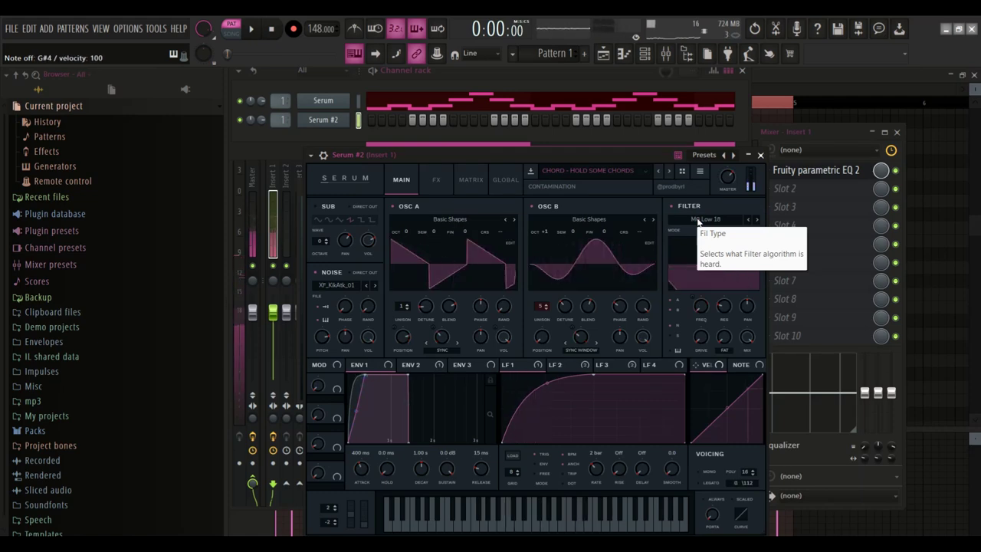
Step: In Serum #2's piano roll, place the chord C5, G5, D6 at bar 1 and G#4, D#5, D6 at step 13
{"action": "right_click", "coordinate": [334, 115]}
{"action": "left_click", "coordinate": [366, 121]}
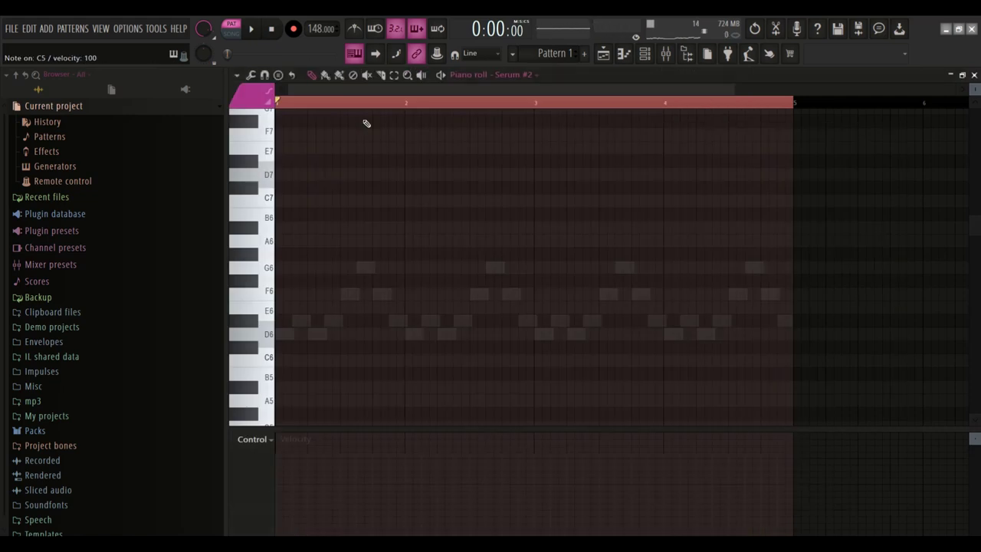
{"action": "scroll", "coordinate": [330, 361], "scroll_direction": "down", "scroll_amount": 4}
{"action": "left_click_drag", "start_coordinate": [303, 358], "coordinate": [272, 358]}
{"action": "key", "text": "space"}
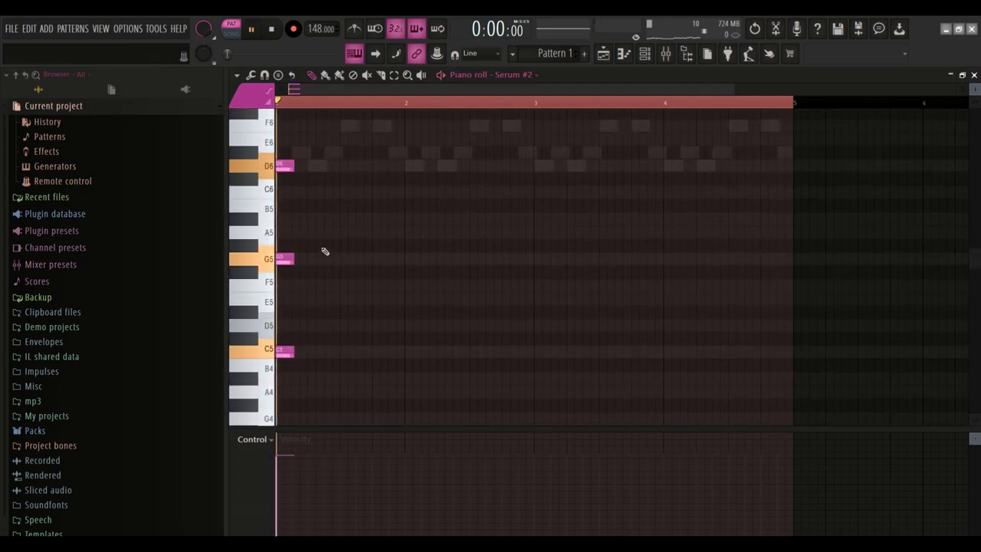
{"action": "key", "text": "space"}
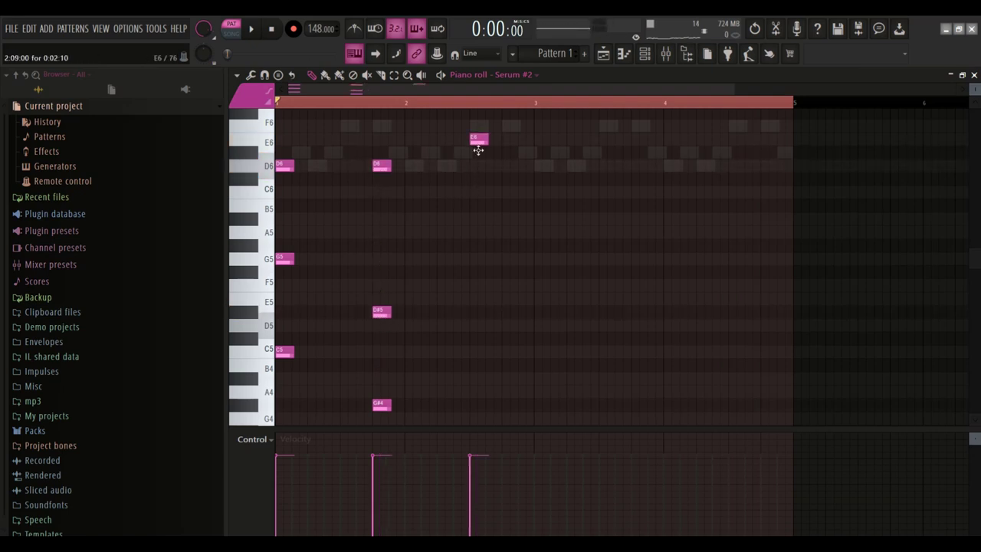
Step: Add the notes G6, F6 and D#6 at the end of bar 2 and apply quick legato to the notes
{"action": "scroll", "coordinate": [478, 150], "scroll_direction": "up", "scroll_amount": 3}
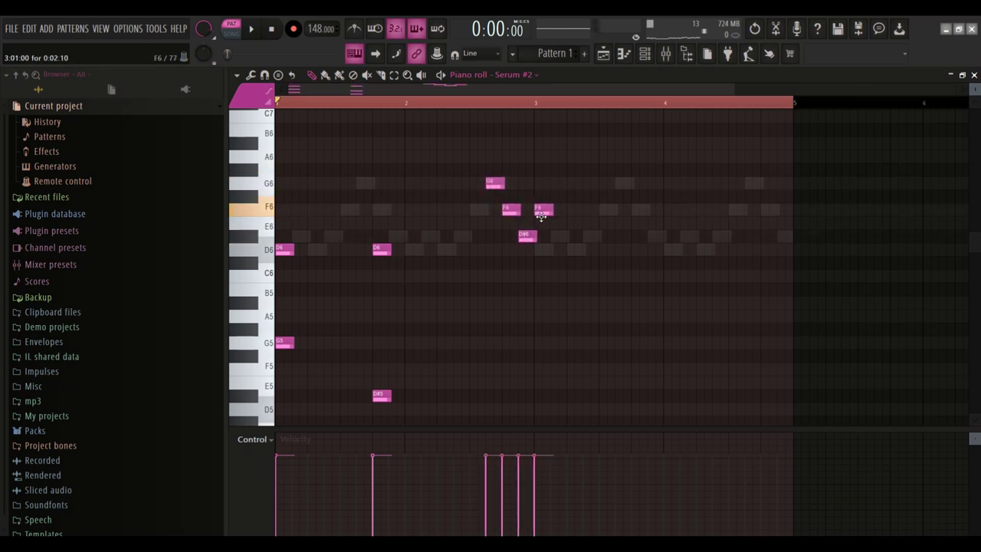
{"action": "key", "text": "ctrl+l"}
{"action": "scroll", "coordinate": [475, 257], "scroll_direction": "down", "scroll_amount": 1}
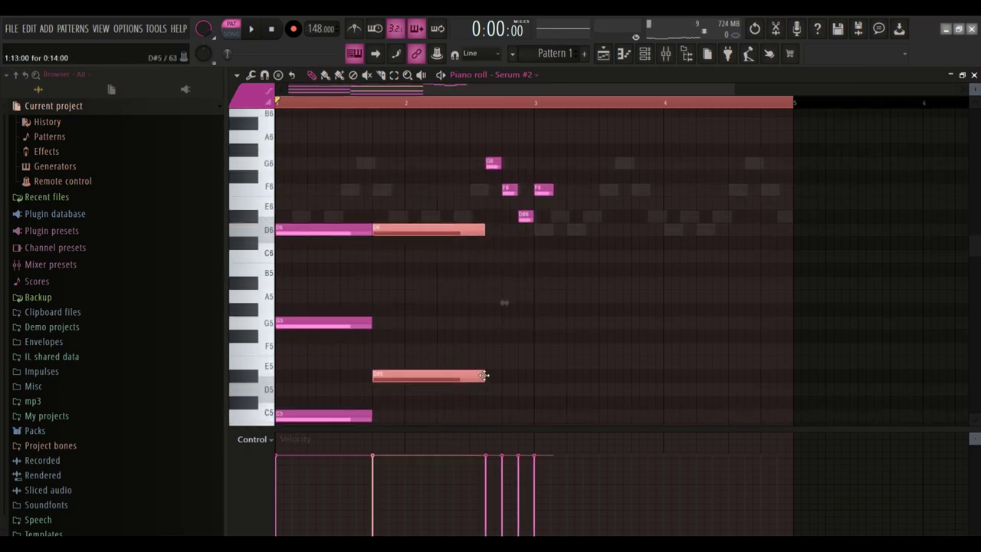
Step: Shorten the second chord to leave a gap before the G6 note and delete the helper F6 note at bar 3
{"action": "scroll", "coordinate": [483, 361], "scroll_direction": "down", "scroll_amount": 5}
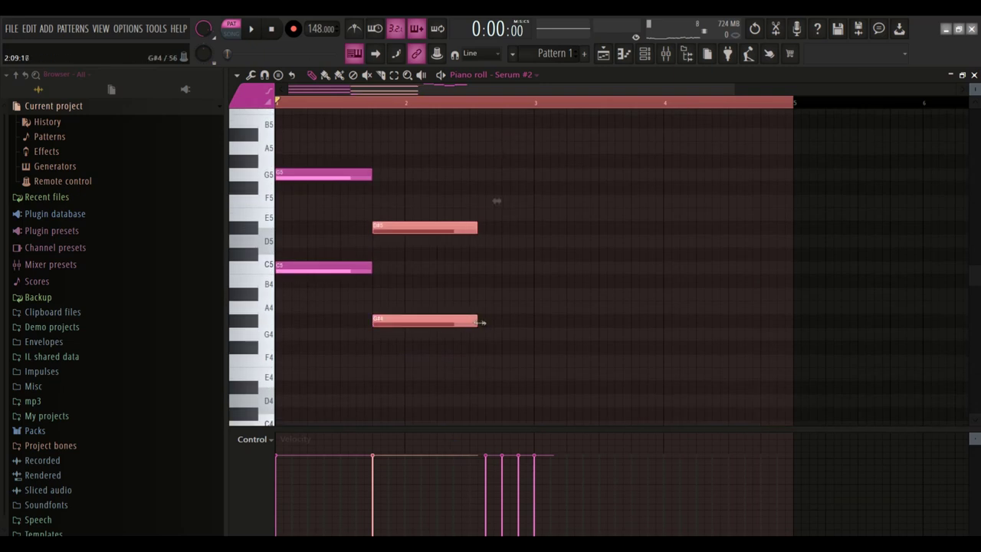
{"action": "scroll", "coordinate": [473, 323], "scroll_direction": "up", "scroll_amount": 8}
{"action": "scroll", "coordinate": [502, 283], "scroll_direction": "down", "scroll_amount": 2}
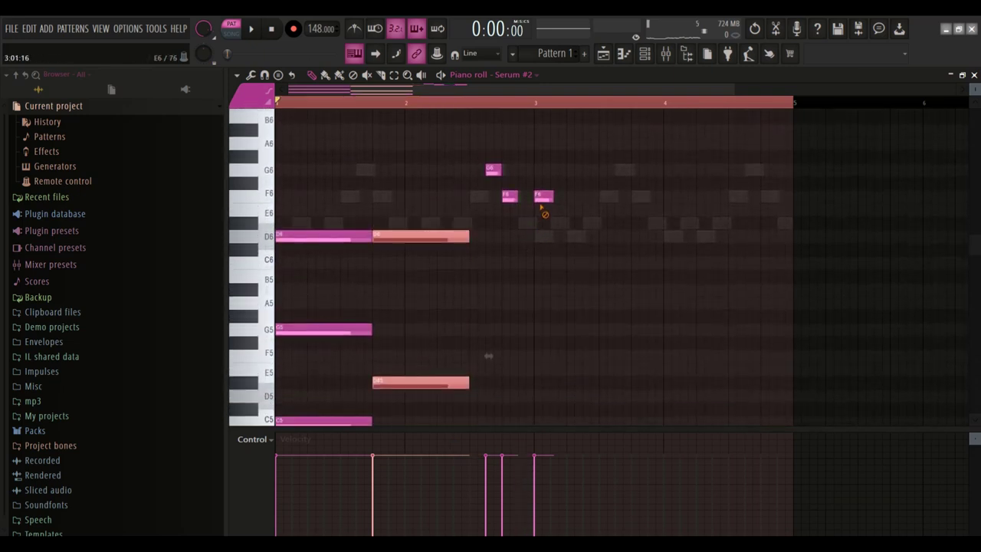
{"action": "left_click", "coordinate": [529, 205]}
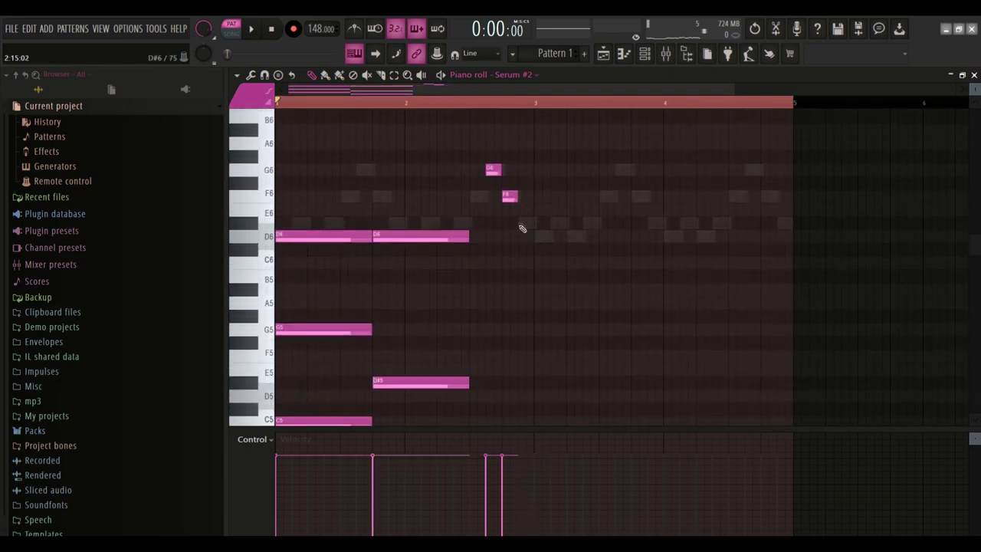
Step: Duplicate the two-bar chord progression with its ending notes into bars 3 and 4
{"action": "left_click", "coordinate": [495, 102]}
{"action": "key", "text": "ctrl+a"}
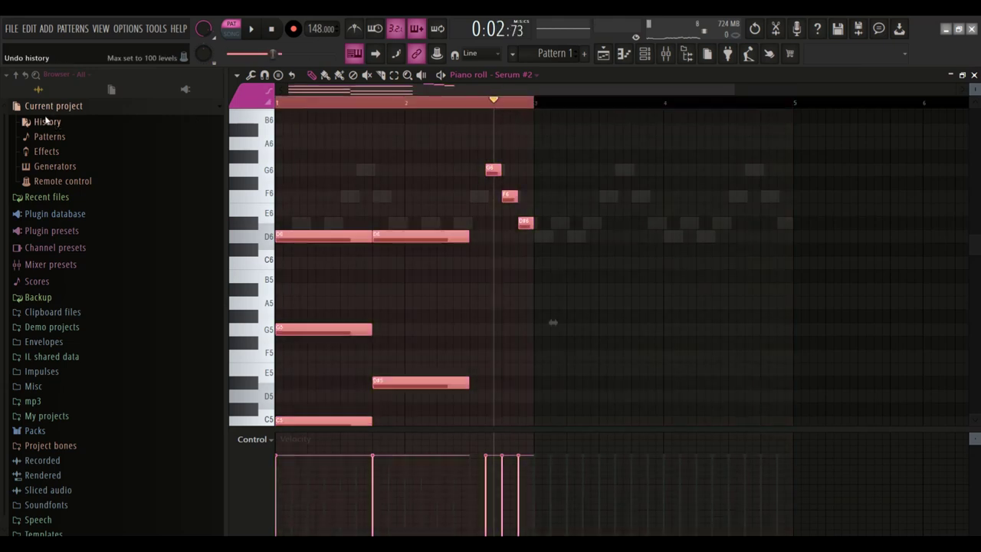
{"action": "key", "text": "ctrl+b"}
{"action": "left_click", "coordinate": [574, 178]}
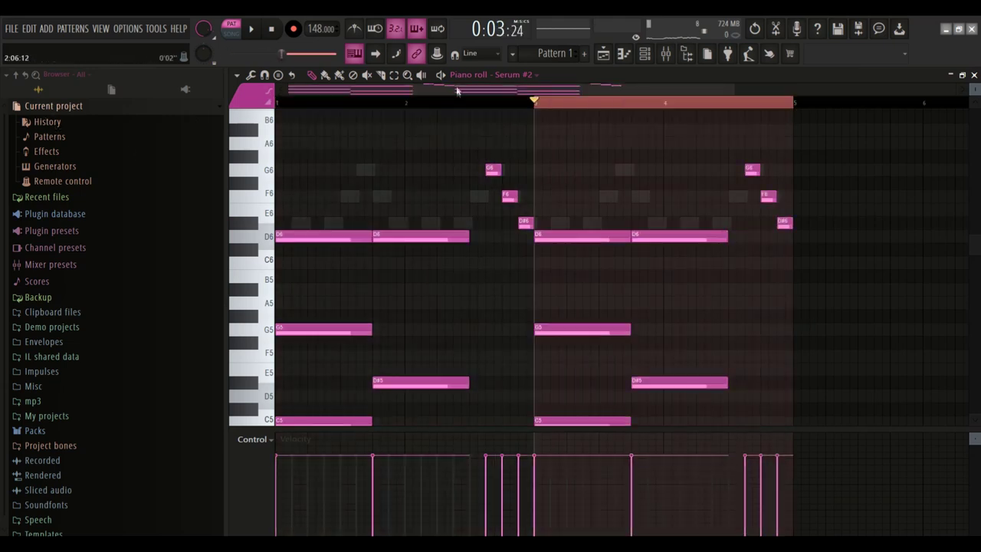
Step: Cut the second chord (G#4, D#5, D6) out of both repeats of the Serum #2 progression
{"action": "left_click", "coordinate": [426, 103]}
{"action": "scroll", "coordinate": [421, 311], "scroll_direction": "down", "scroll_amount": 3}
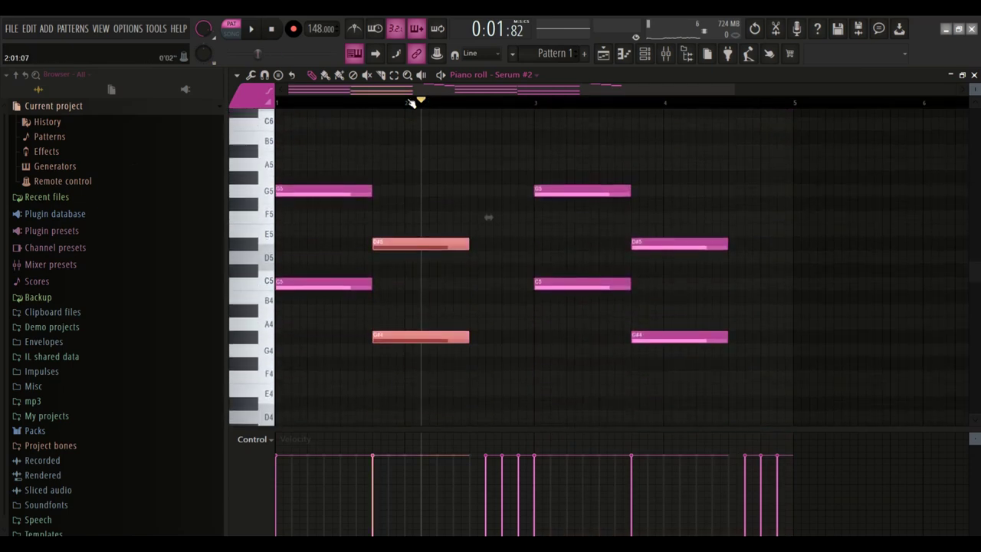
{"action": "scroll", "coordinate": [662, 263], "scroll_direction": "down", "scroll_amount": 5}
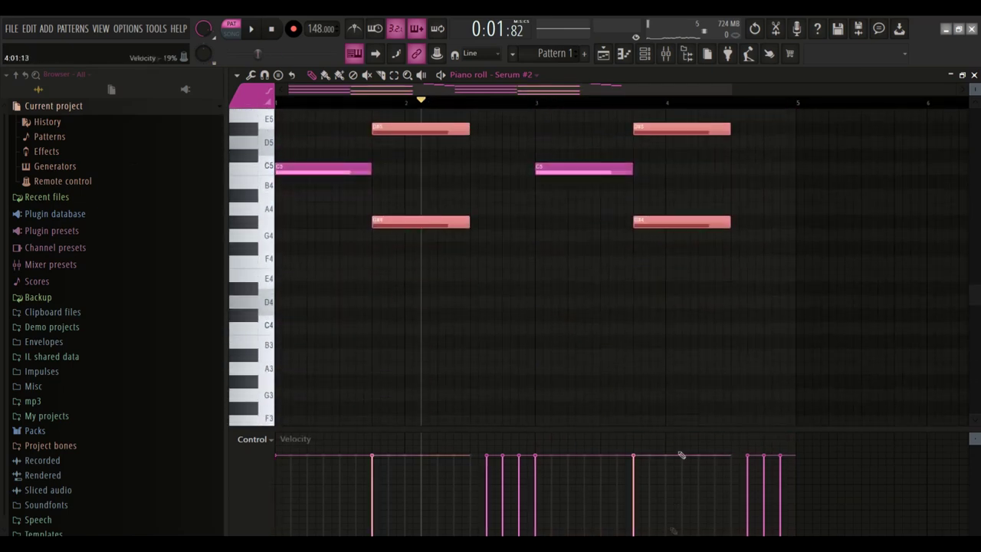
{"action": "key", "text": "Delete"}
Step: Clone the Serum #2 channel in the channel rack
{"action": "left_click", "coordinate": [644, 54]}
{"action": "right_click", "coordinate": [346, 120]}
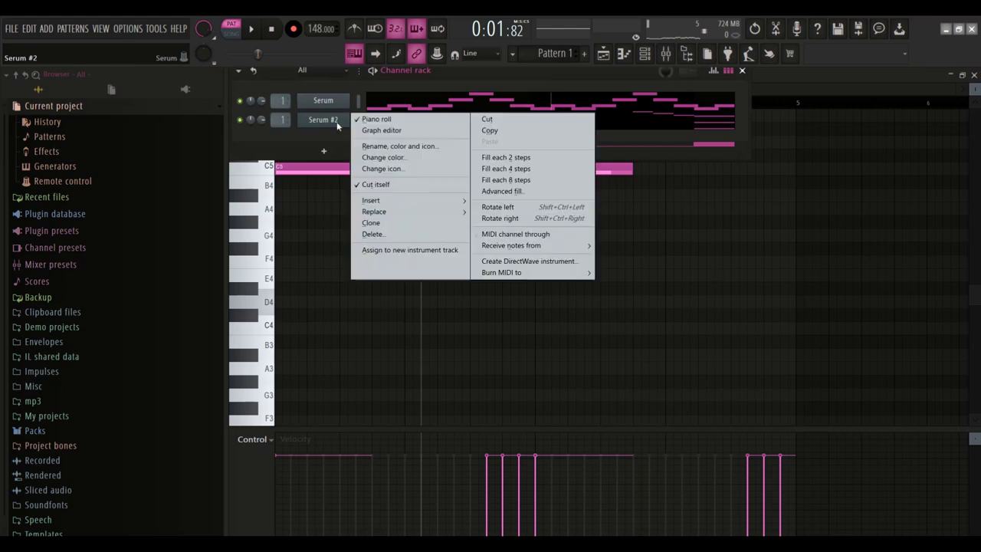
{"action": "left_click", "coordinate": [377, 226]}
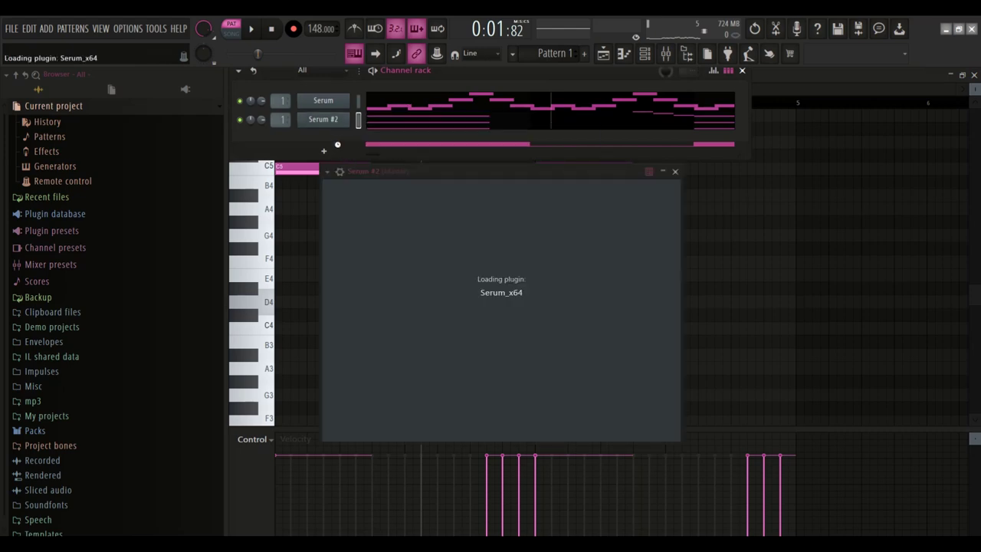
Step: Paste the cut G#4, D#5, D6 chords into the cloned channel's piano roll and play the pattern
{"action": "right_click", "coordinate": [340, 138]}
{"action": "left_click", "coordinate": [361, 137]}
{"action": "key", "text": "ctrl+v"}
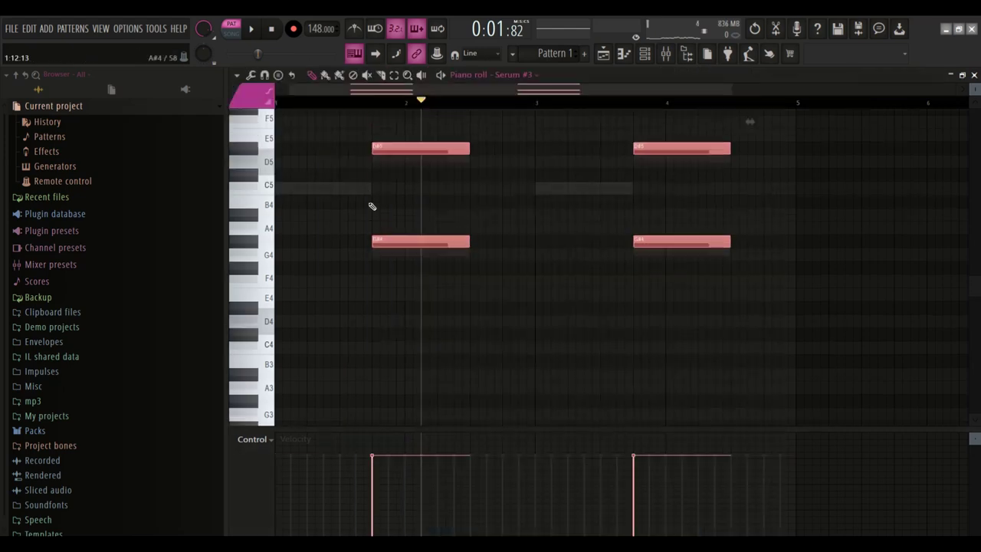
{"action": "scroll", "coordinate": [373, 207], "scroll_direction": "up", "scroll_amount": 3}
{"action": "key", "text": "space"}
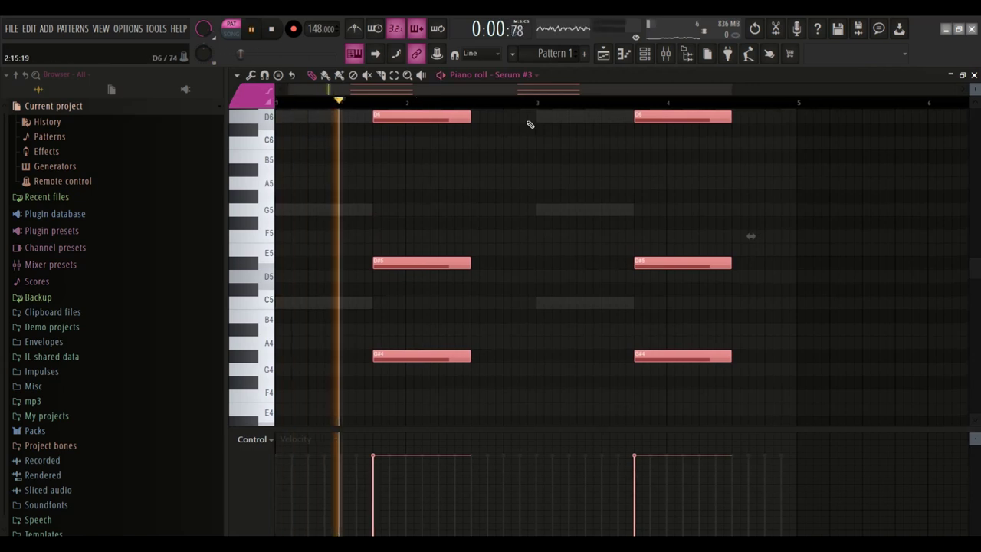
Step: Solo the Serum #3 channel, switch its preset to CHORD - FULLEST and play it
{"action": "left_click", "coordinate": [644, 56]}
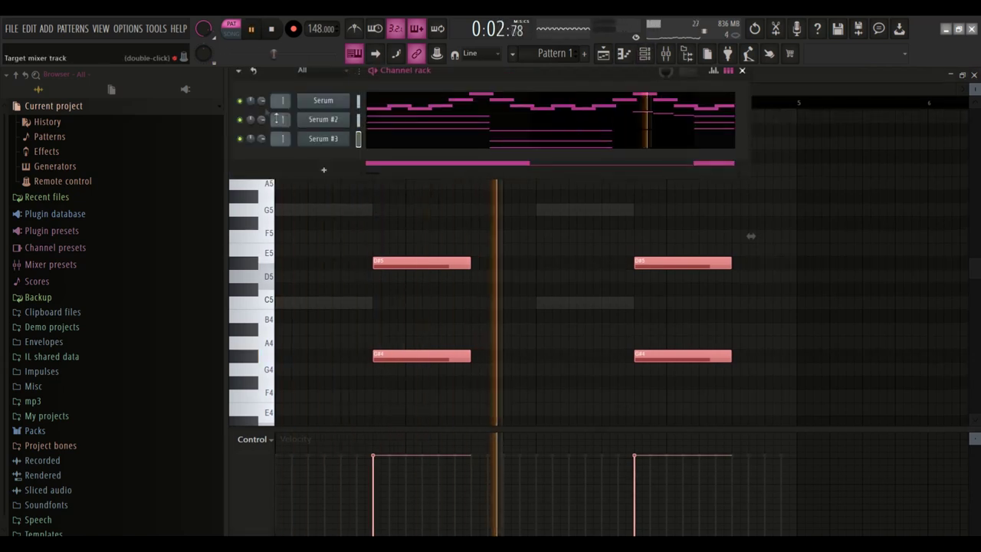
{"action": "right_click", "coordinate": [251, 138]}
{"action": "key", "text": "Escape"}
{"action": "left_click", "coordinate": [323, 138]}
{"action": "left_click", "coordinate": [674, 189]}
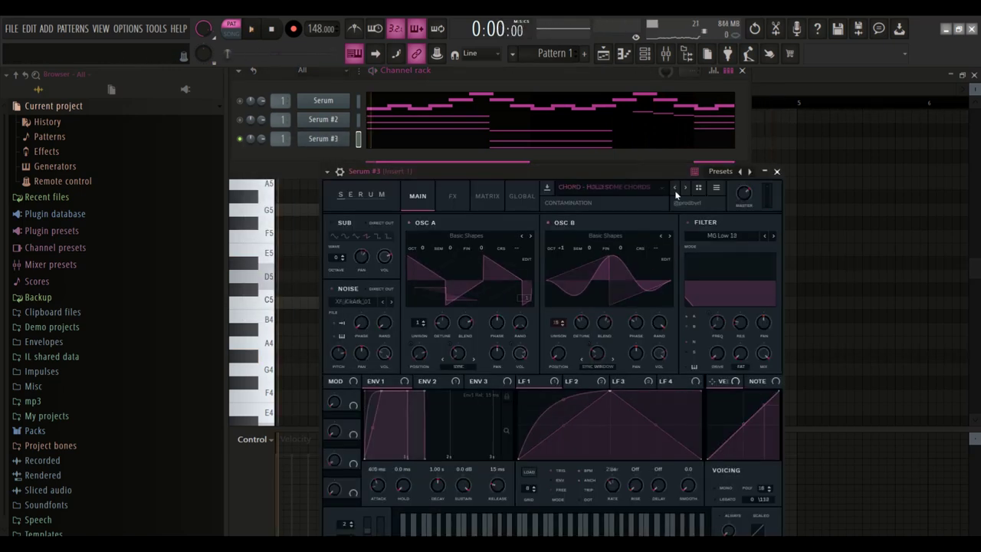
{"action": "key", "text": "space"}
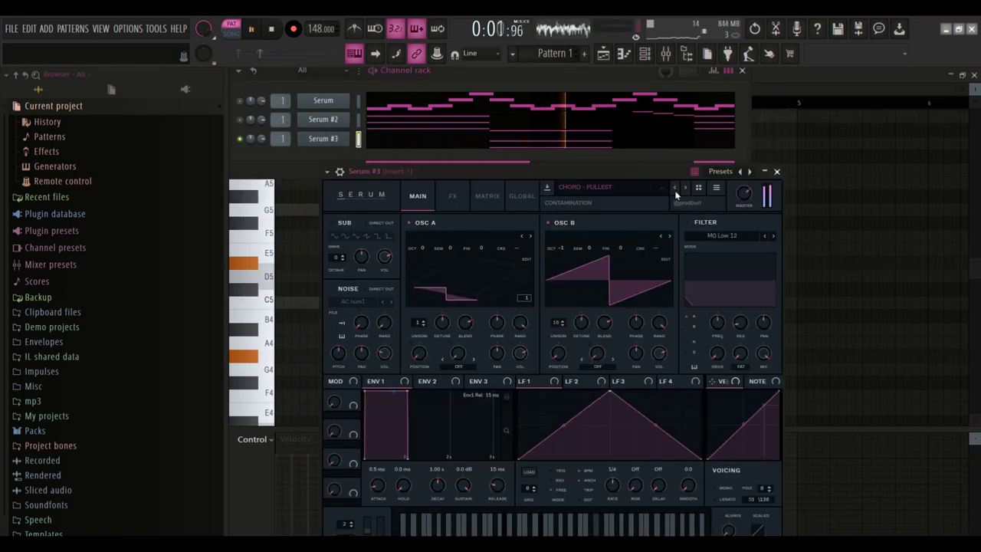
Step: Unmute the Serum #2 channel and play it together with Serum #3
{"action": "key", "text": "space"}
{"action": "left_click", "coordinate": [240, 120]}
{"action": "key", "text": "space"}
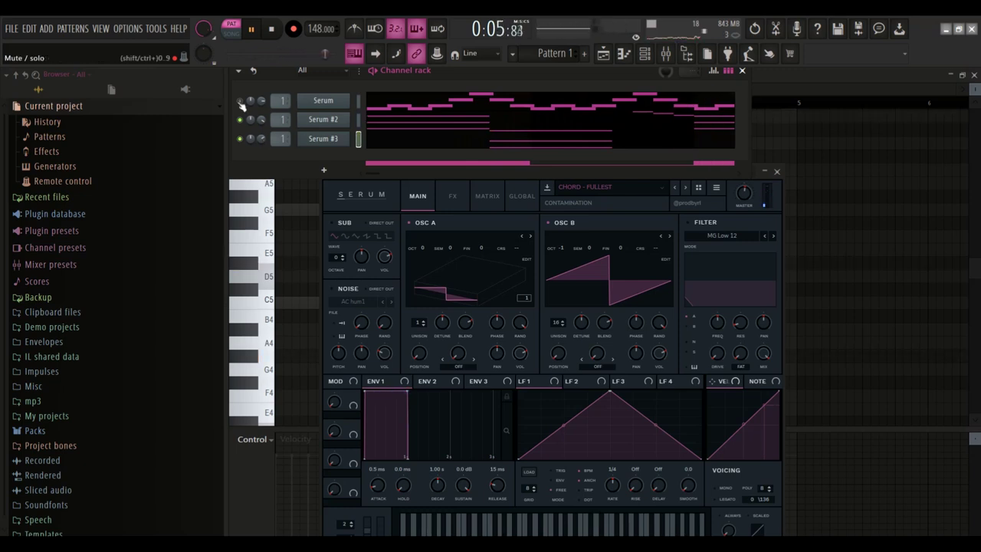
Step: Solo the Serum channel, switch its preset to LEAD - OVERUSED and play it
{"action": "right_click", "coordinate": [242, 105]}
{"action": "left_click", "coordinate": [257, 113]}
{"action": "left_click", "coordinate": [323, 100]}
{"action": "left_click", "coordinate": [646, 156]}
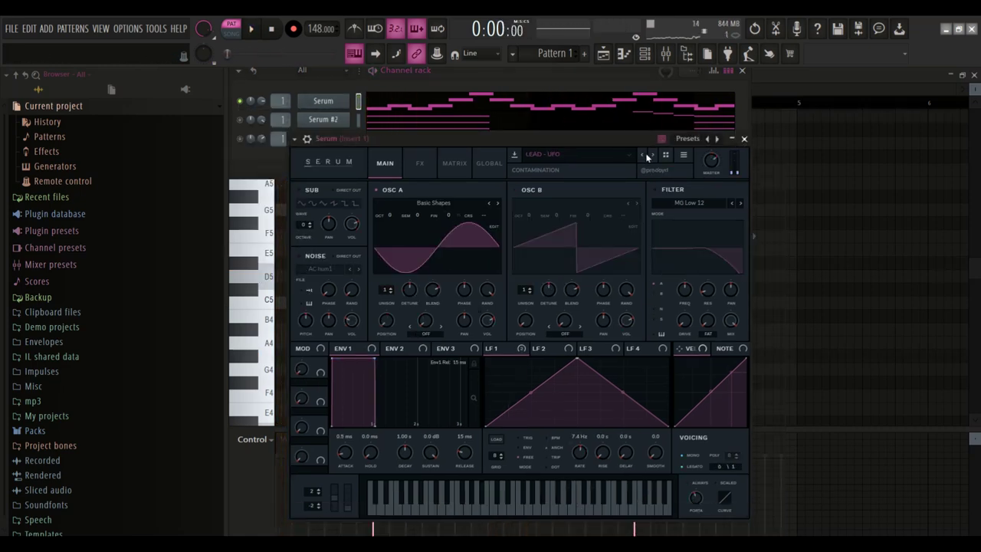
{"action": "left_click", "coordinate": [646, 157]}
{"action": "left_click", "coordinate": [643, 155]}
{"action": "left_click", "coordinate": [644, 155]}
{"action": "key", "text": "space"}
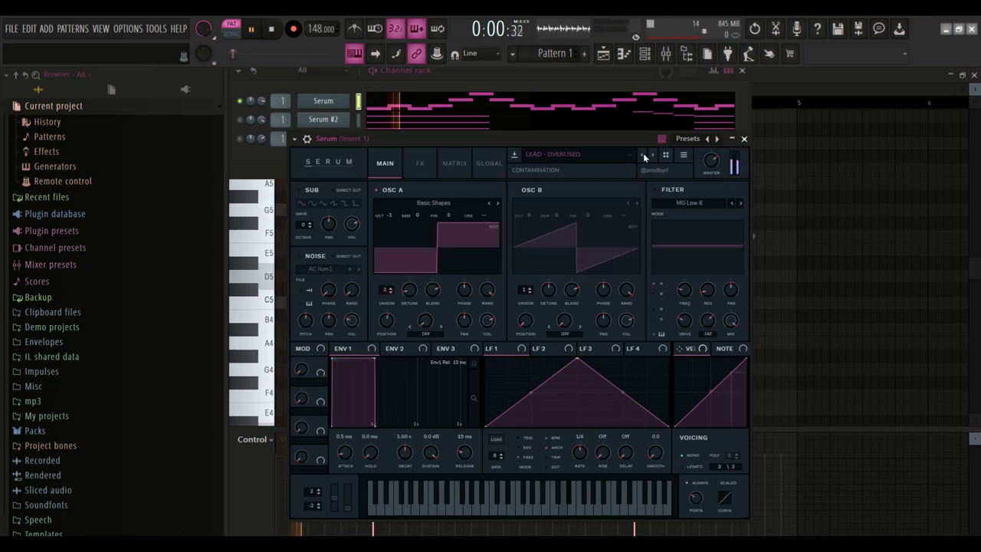
Step: Unmute the other channels and set Serum #2's envelope 1 attack to 140 ms
{"action": "right_click", "coordinate": [250, 102]}
{"action": "key", "text": "Escape"}
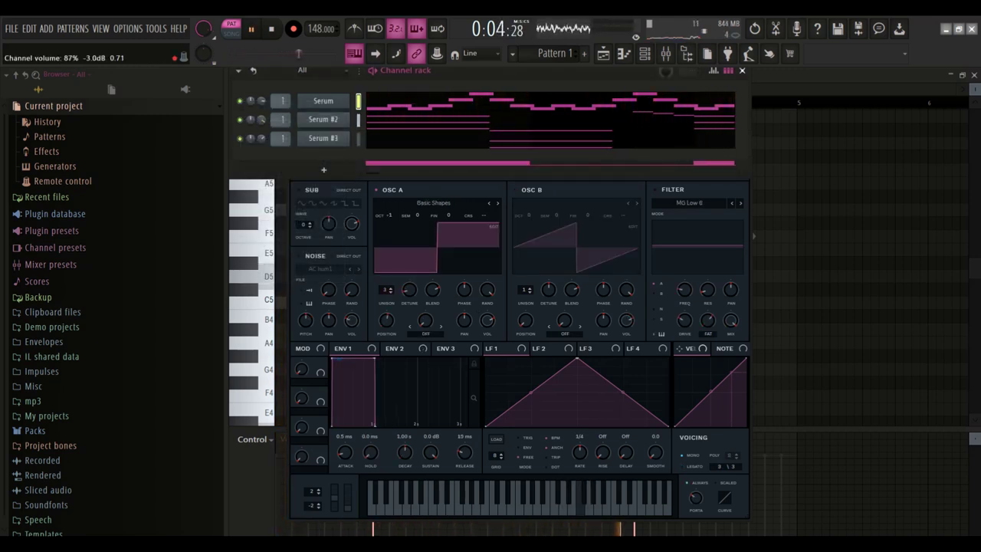
{"action": "left_click", "coordinate": [321, 124]}
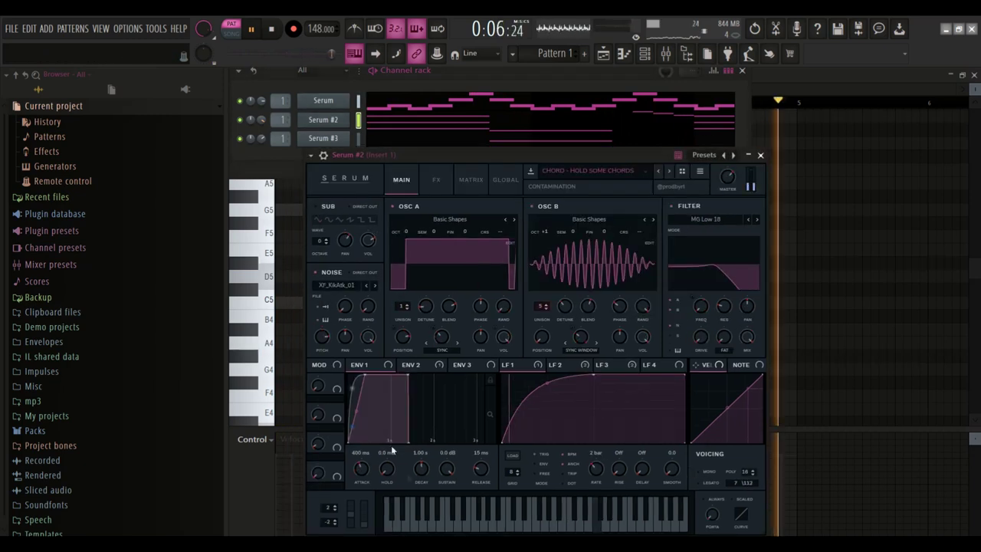
{"action": "left_click_drag", "start_coordinate": [361, 470], "coordinate": [362, 479]}
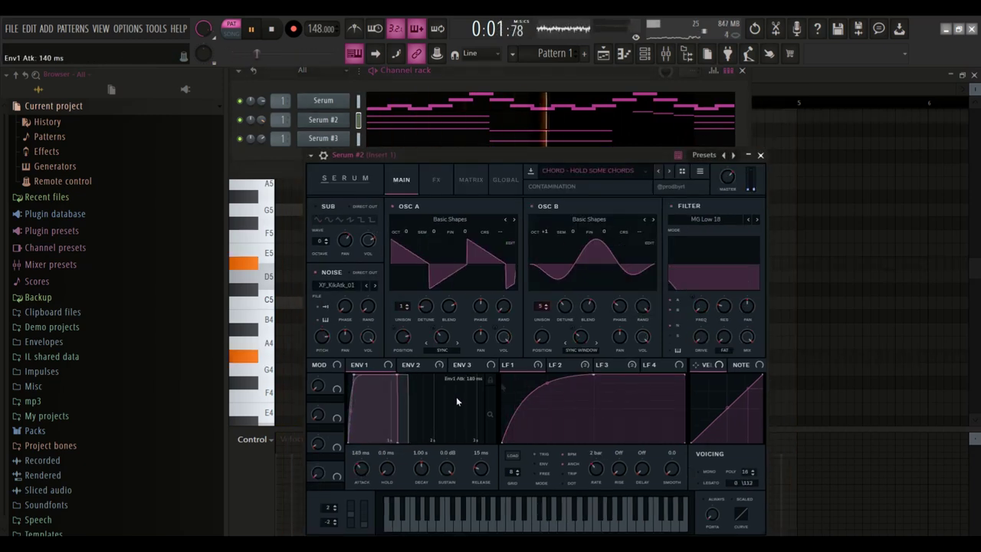
{"action": "key", "text": "space"}
Step: Switch Serum #2's preset to CHORD - YEAT during playback and lower its channel volume
{"action": "left_click", "coordinate": [668, 175]}
{"action": "left_click", "coordinate": [668, 175]}
{"action": "left_click", "coordinate": [668, 175]}
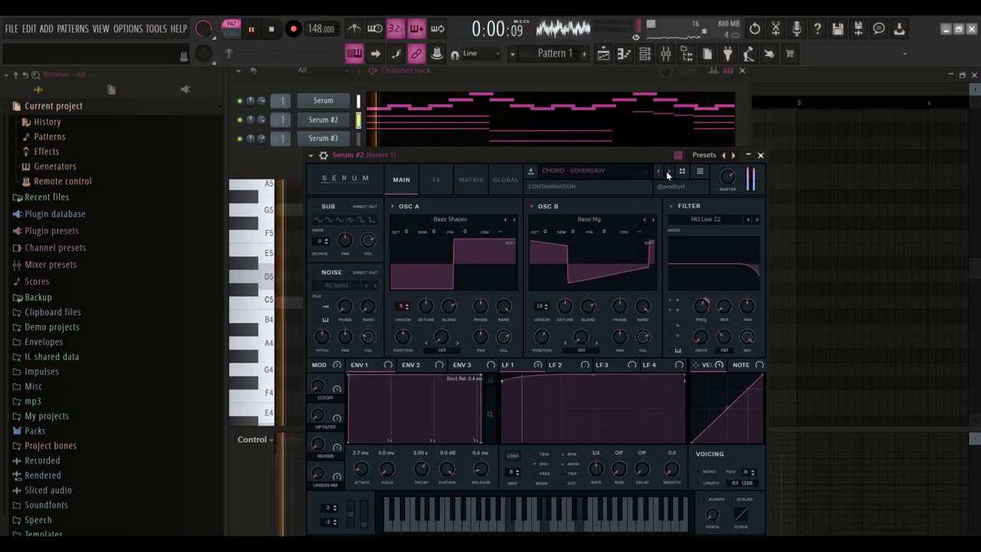
{"action": "left_click", "coordinate": [668, 175]}
{"action": "left_click", "coordinate": [668, 175]}
{"action": "key", "text": "space"}
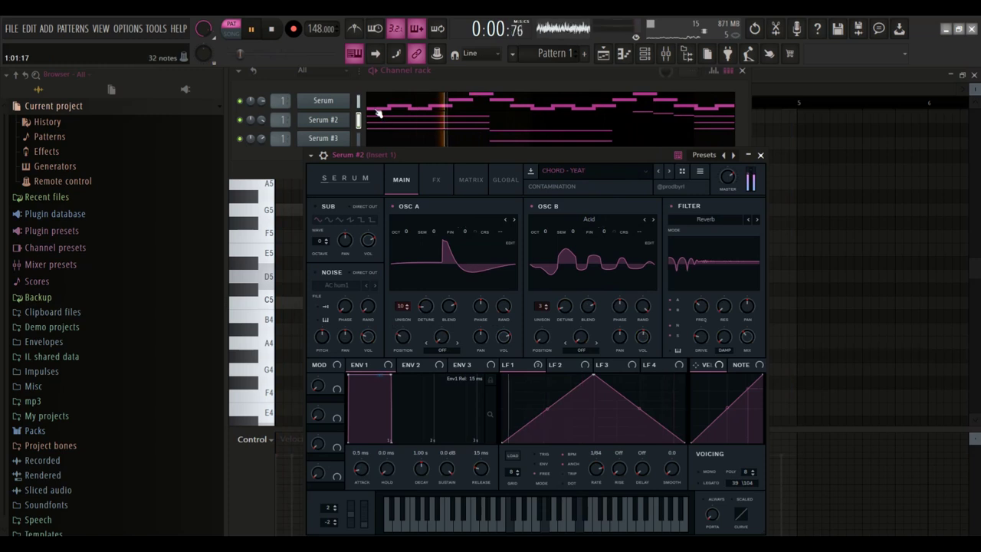
{"action": "left_click_drag", "start_coordinate": [263, 123], "coordinate": [263, 127]}
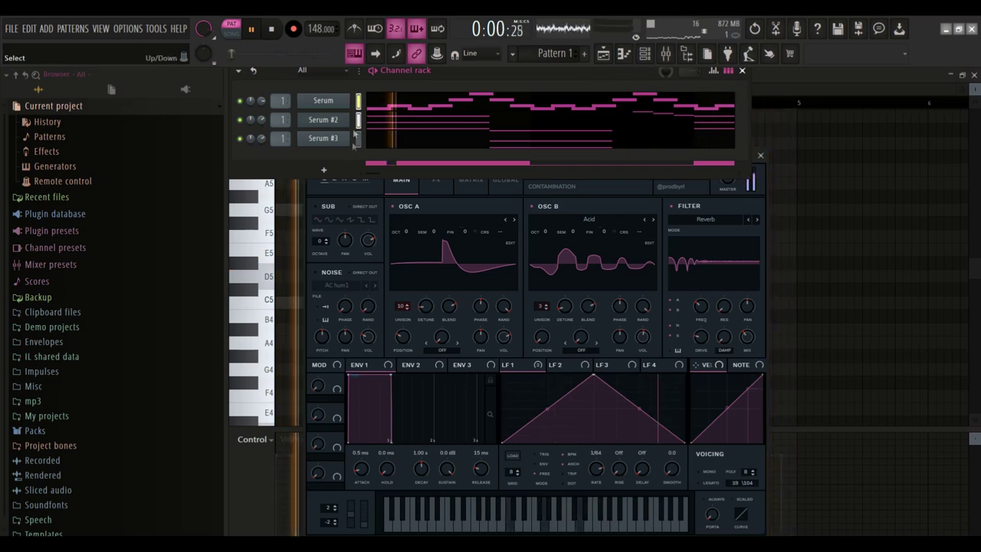
Step: Transpose the notes of all three Serum channels down and clone the Serum #3 channel
{"action": "left_click", "coordinate": [236, 72]}
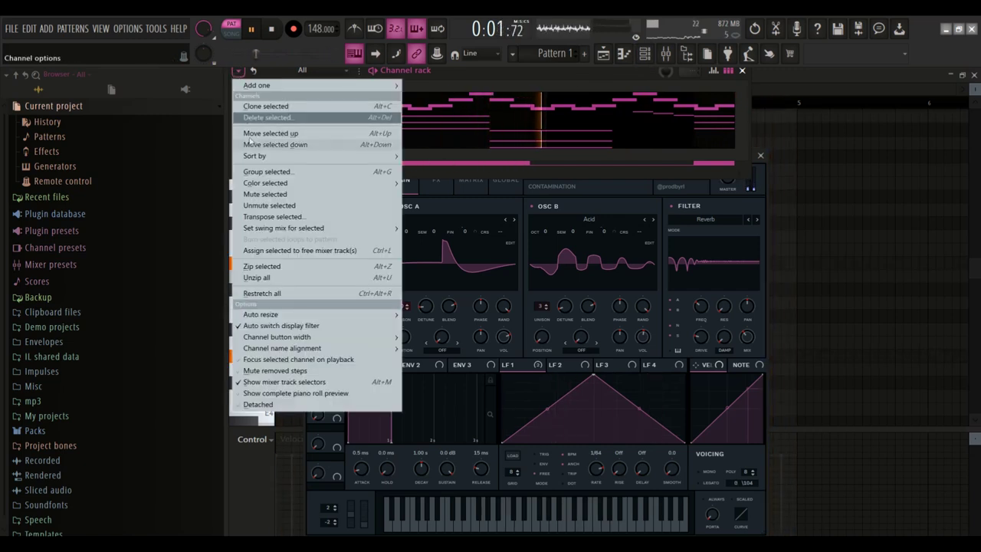
{"action": "left_click", "coordinate": [279, 215]}
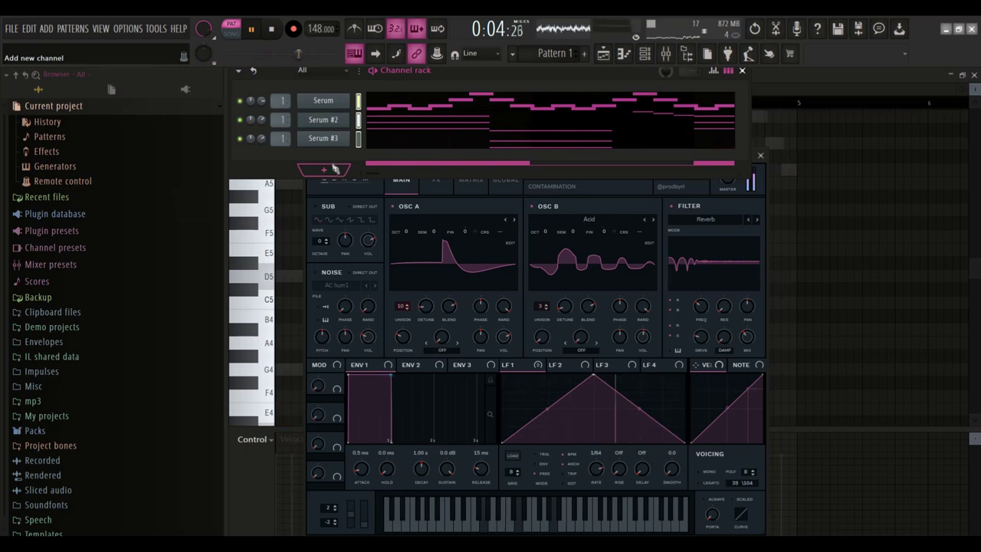
{"action": "right_click", "coordinate": [341, 139]}
{"action": "left_click", "coordinate": [372, 242]}
{"action": "key", "text": "space"}
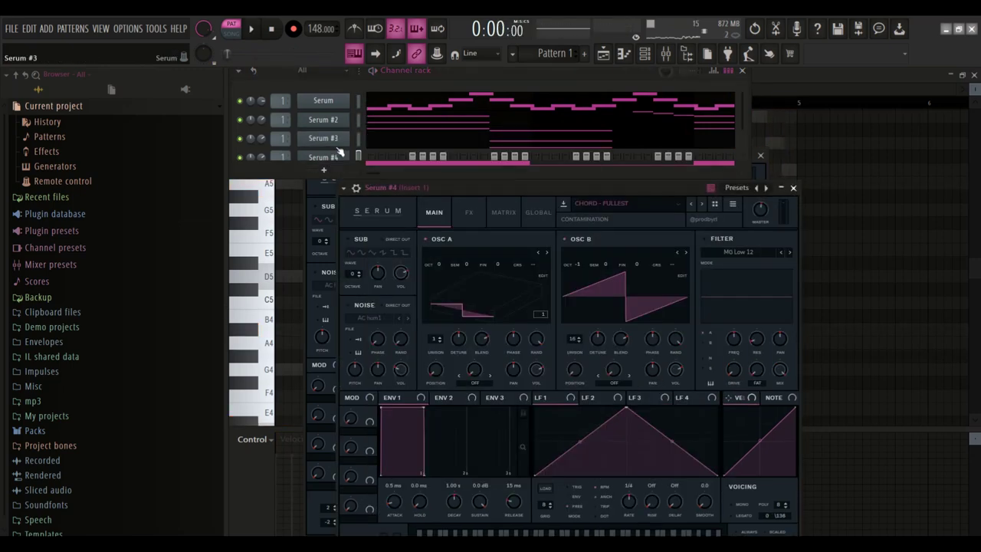
Step: Audition presets on the Serum #4 channel and settle on LEAD - ANXIETY
{"action": "right_click", "coordinate": [325, 158]}
{"action": "left_click", "coordinate": [325, 158]}
{"action": "left_click", "coordinate": [700, 209]}
{"action": "left_click", "coordinate": [700, 209]}
{"action": "left_click", "coordinate": [700, 209]}
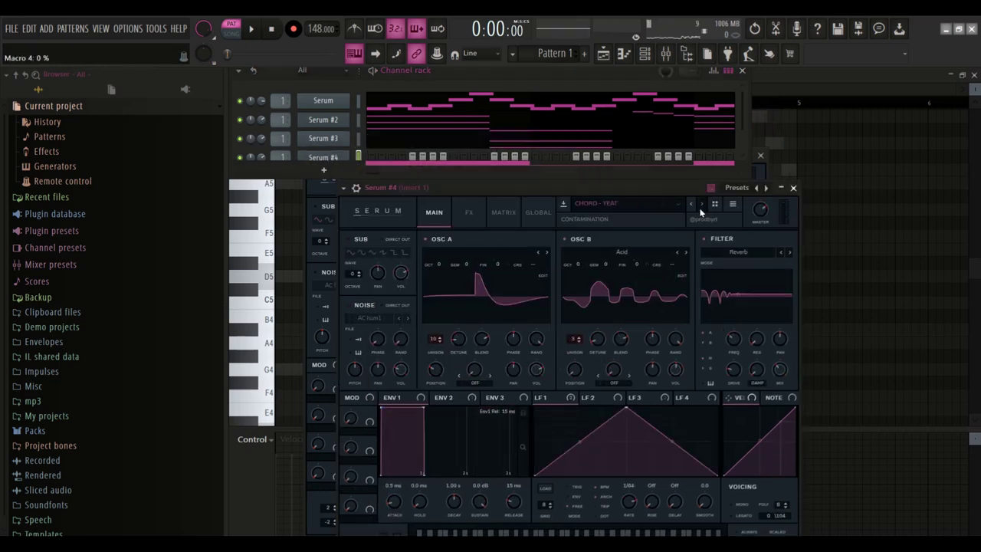
{"action": "left_click", "coordinate": [700, 208]}
{"action": "left_click", "coordinate": [700, 208]}
{"action": "left_click", "coordinate": [700, 210]}
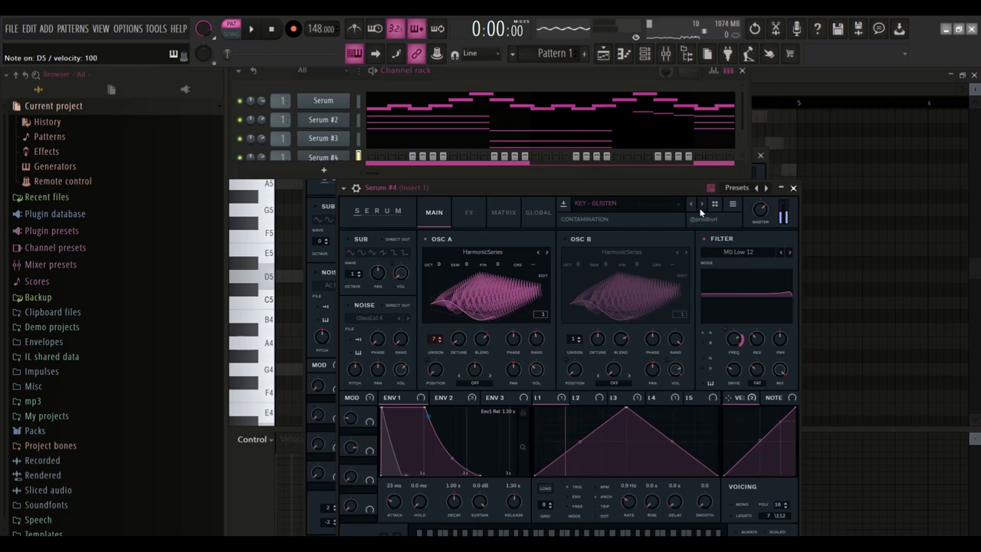
{"action": "left_click", "coordinate": [700, 211]}
{"action": "left_click", "coordinate": [700, 211]}
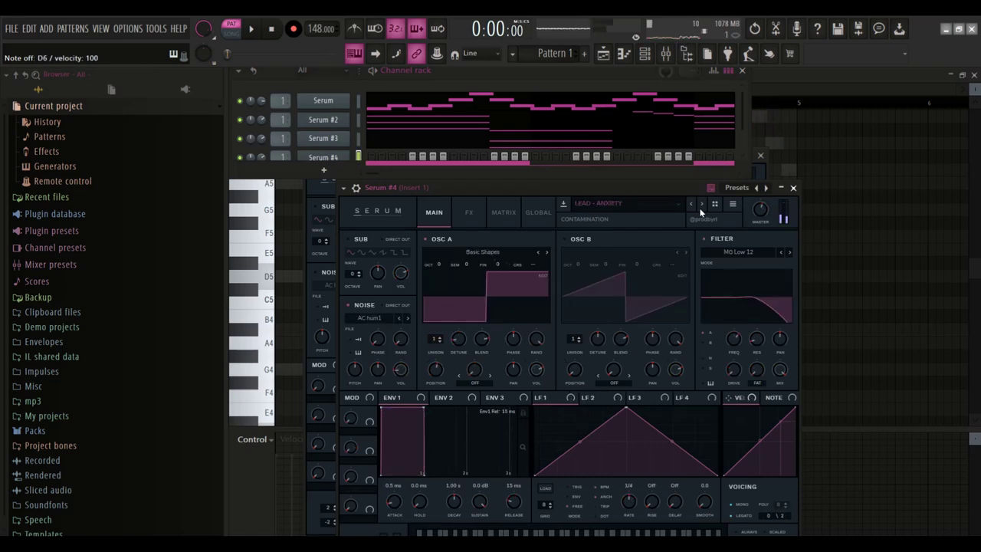
Step: Draw short G6, A6 and D7 notes at the start of bar 1 in Serum #4's piano roll
{"action": "right_click", "coordinate": [355, 157]}
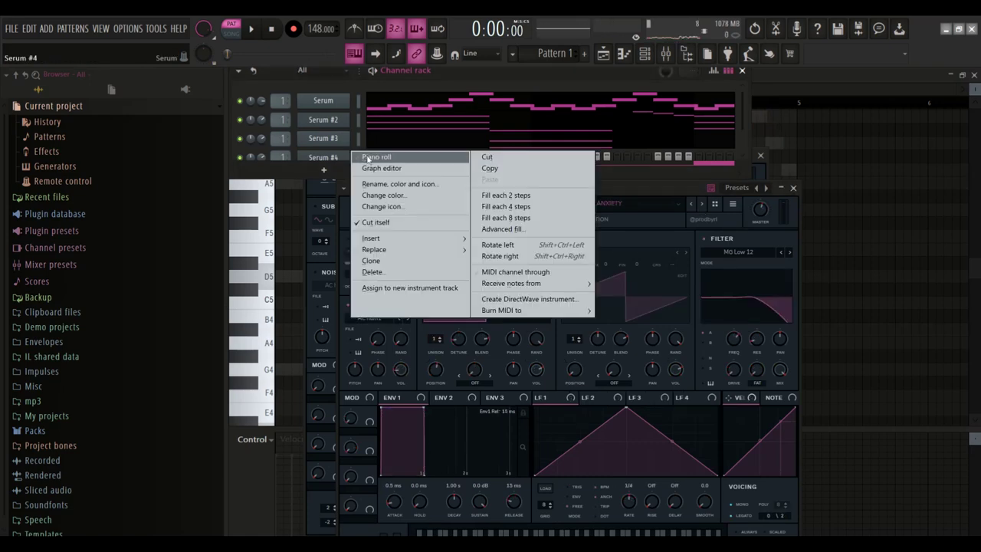
{"action": "left_click", "coordinate": [371, 159]}
{"action": "key", "text": "space"}
{"action": "scroll", "coordinate": [306, 214], "scroll_direction": "up", "scroll_amount": 1}
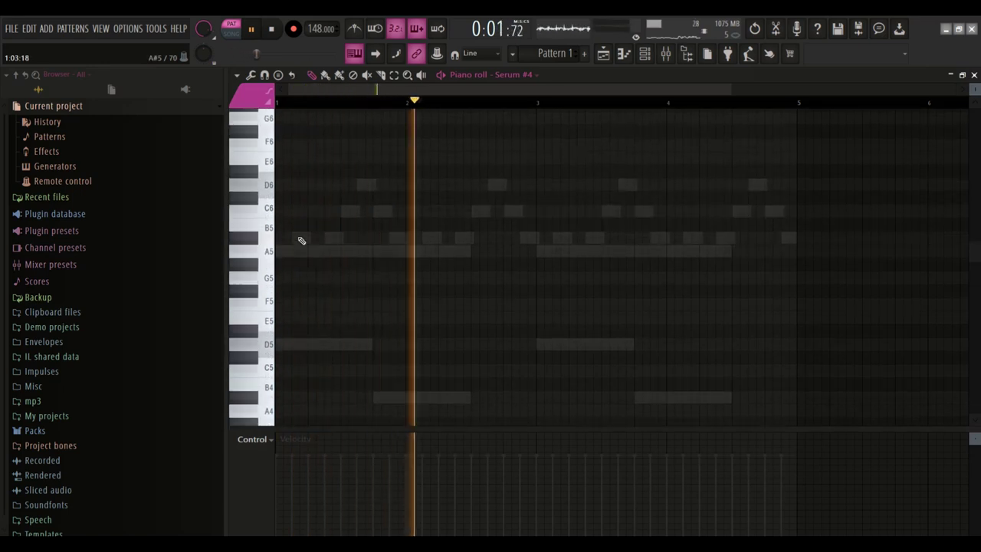
{"action": "key", "text": "space"}
{"action": "left_click", "coordinate": [281, 175]}
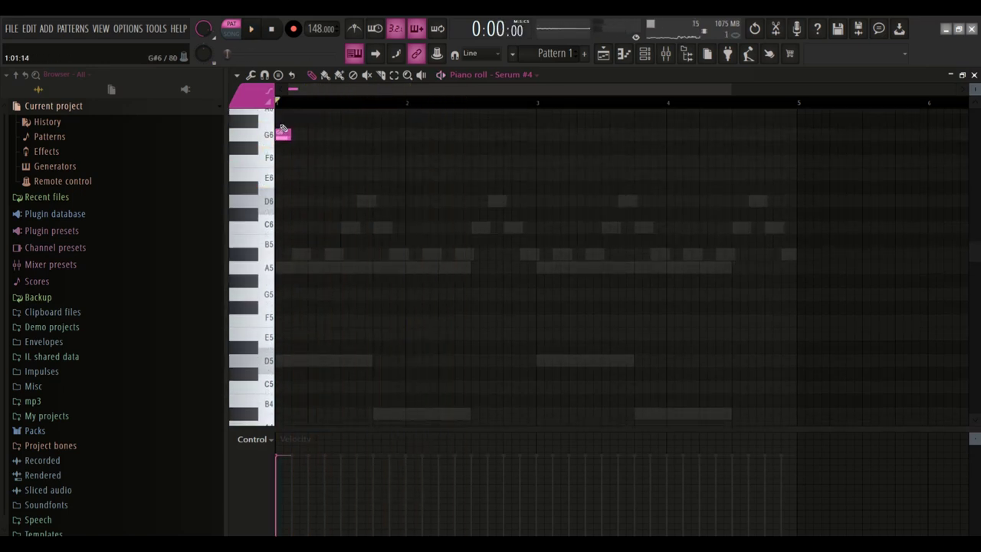
{"action": "scroll", "coordinate": [282, 130], "scroll_direction": "up", "scroll_amount": 2}
{"action": "left_click_drag", "start_coordinate": [286, 135], "coordinate": [292, 112]}
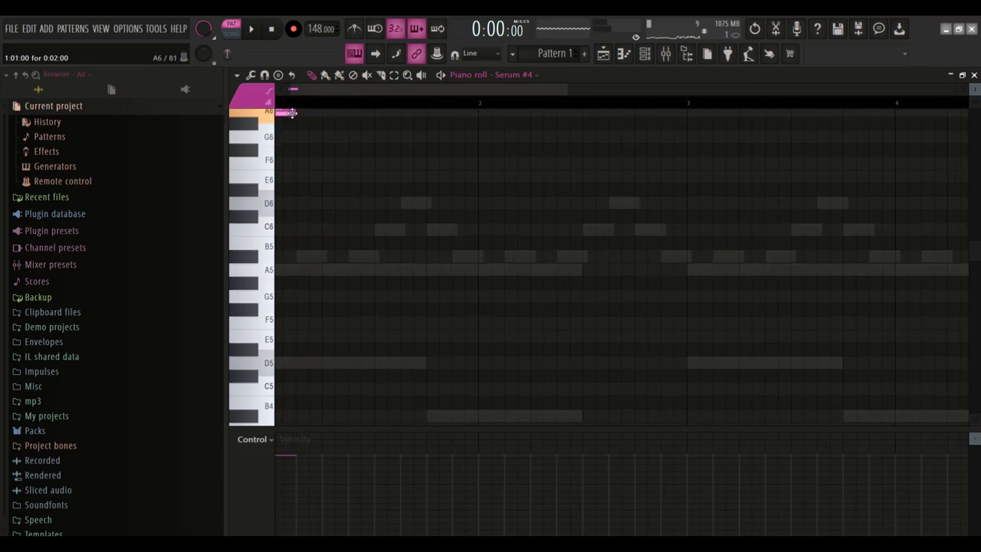
{"action": "scroll", "coordinate": [287, 169], "scroll_direction": "up", "scroll_amount": 5}
{"action": "left_click_drag", "start_coordinate": [288, 241], "coordinate": [270, 221]}
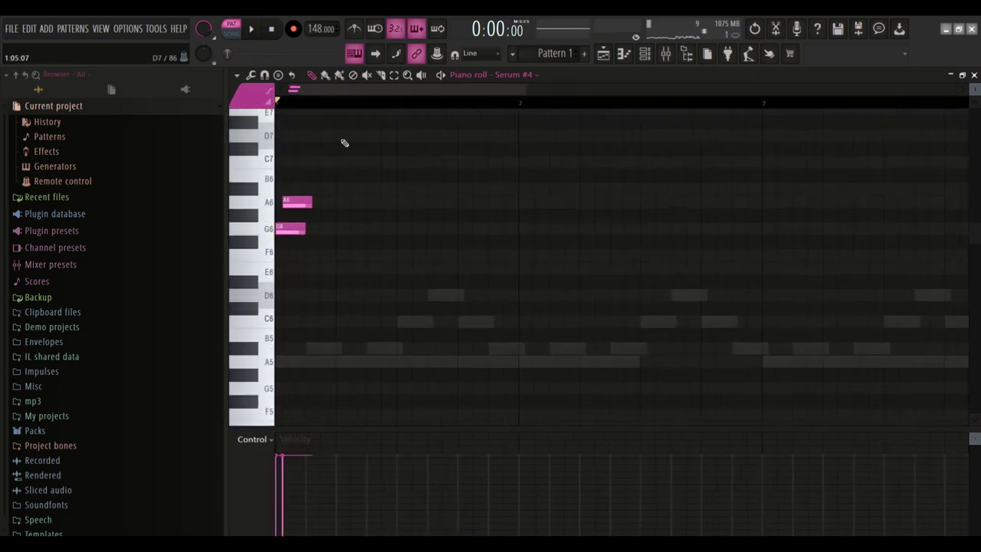
{"action": "scroll", "coordinate": [337, 149], "scroll_direction": "up", "scroll_amount": 1}
Step: Add short A#6 and A6 notes at the end of bar 1, replacing the trial D7 and C7 notes there
{"action": "key", "text": "space"}
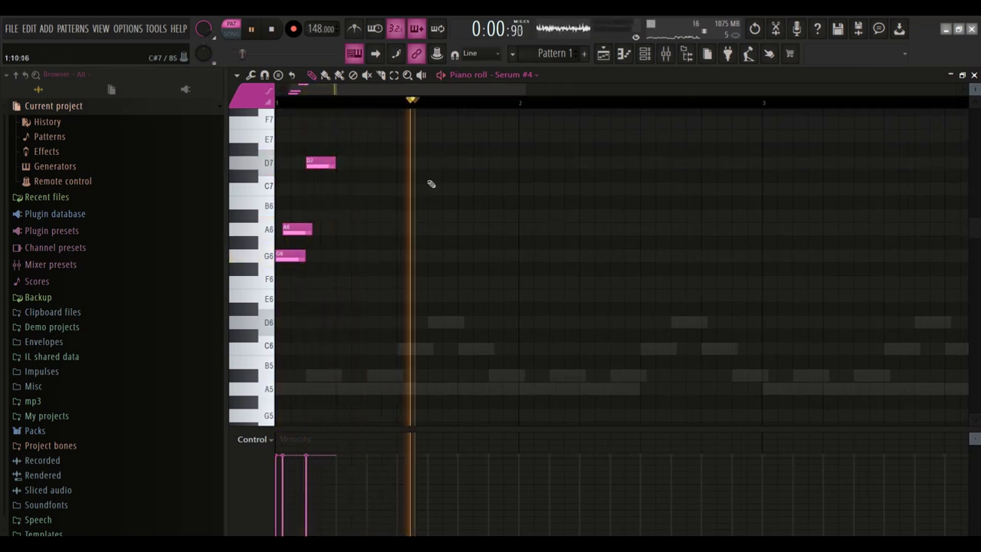
{"action": "left_click", "coordinate": [470, 167]}
{"action": "left_click", "coordinate": [498, 188]}
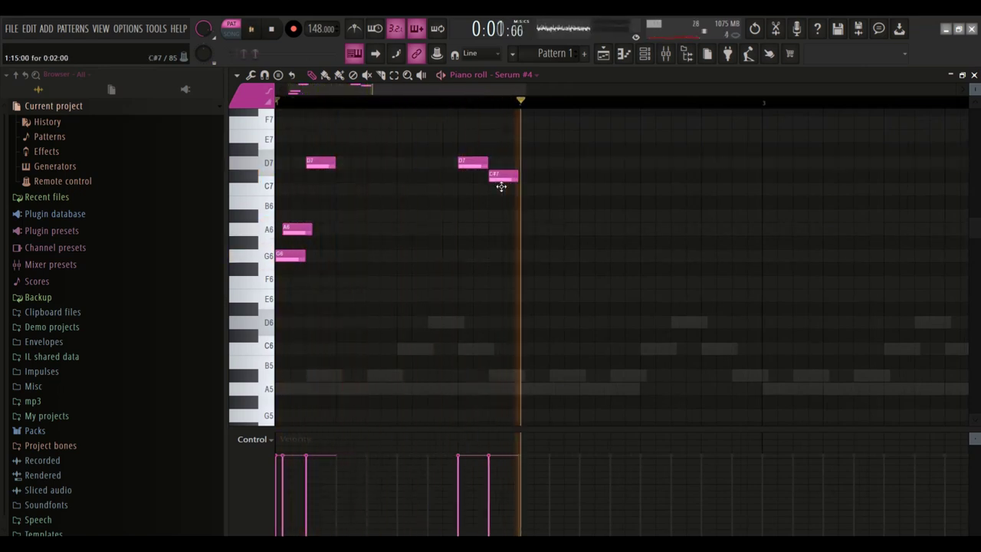
{"action": "key", "text": "space"}
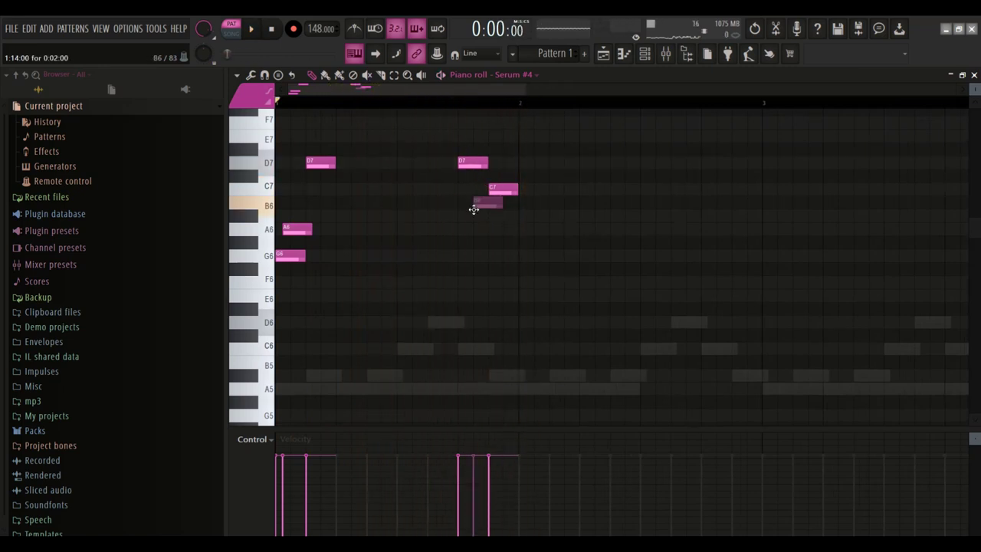
{"action": "right_click", "coordinate": [503, 188]}
{"action": "right_click", "coordinate": [473, 163]}
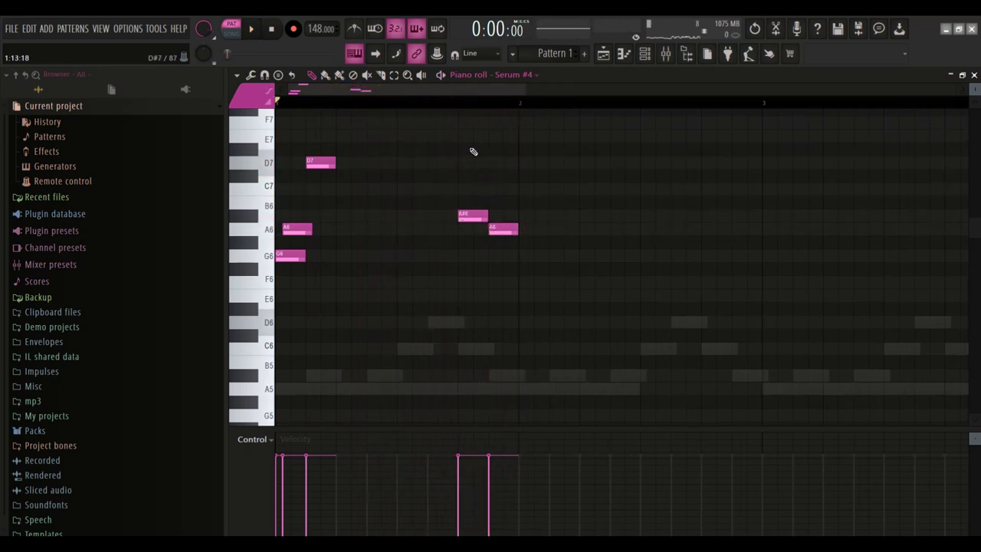
Step: Raise Serum #3's chord notes by an octave and play them with only Serum #2 also unmuted
{"action": "left_click", "coordinate": [644, 55]}
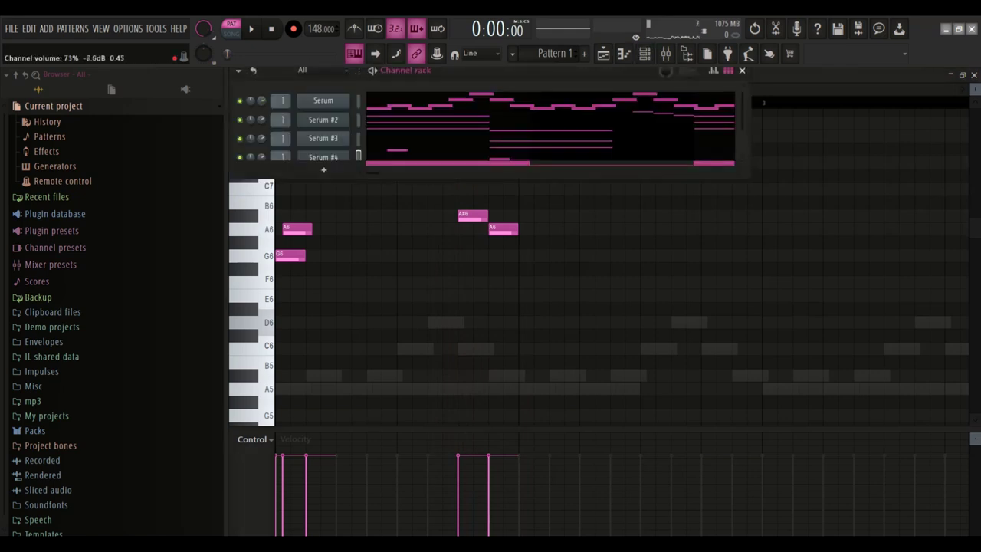
{"action": "left_click", "coordinate": [242, 139]}
{"action": "key", "text": "space"}
{"action": "key", "text": "F6"}
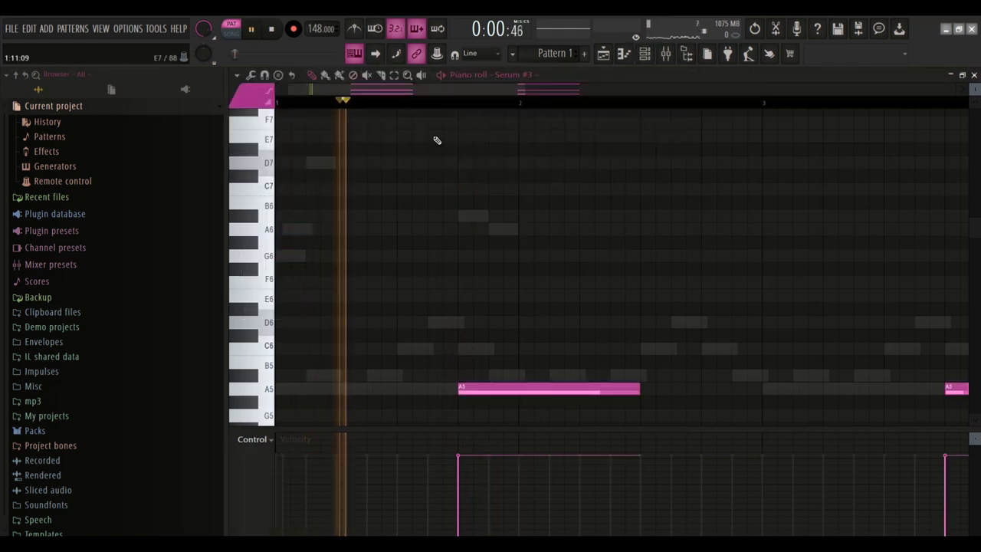
{"action": "scroll", "coordinate": [437, 207], "scroll_direction": "down", "scroll_amount": 4}
{"action": "key", "text": "space"}
{"action": "key", "text": "F6"}
{"action": "key", "text": "space"}
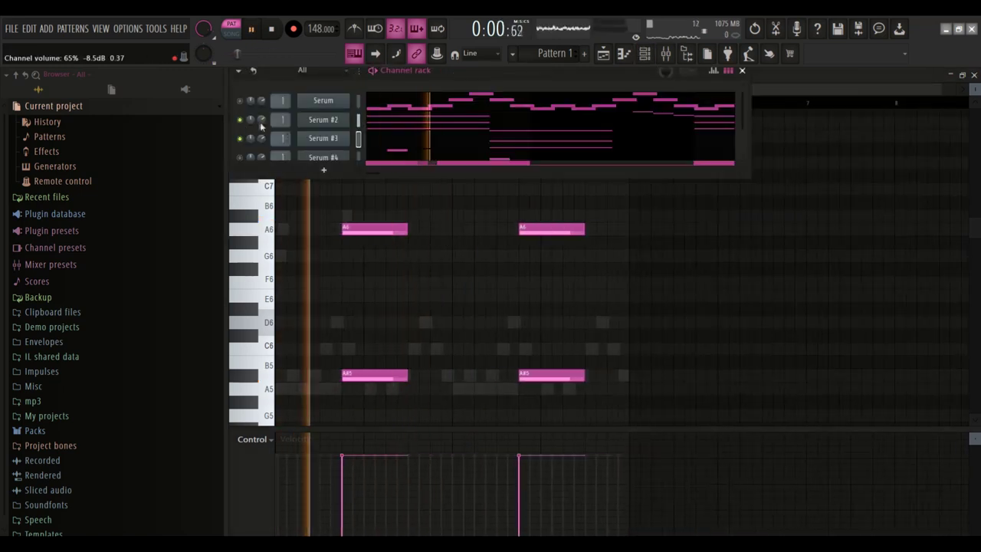
Step: Shorten the G4, D5, A5 chords in bars 1 and 3 of Serum #2's piano roll to about half a bar
{"action": "left_click", "coordinate": [383, 136]}
{"action": "scroll", "coordinate": [460, 391], "scroll_direction": "down", "scroll_amount": 3}
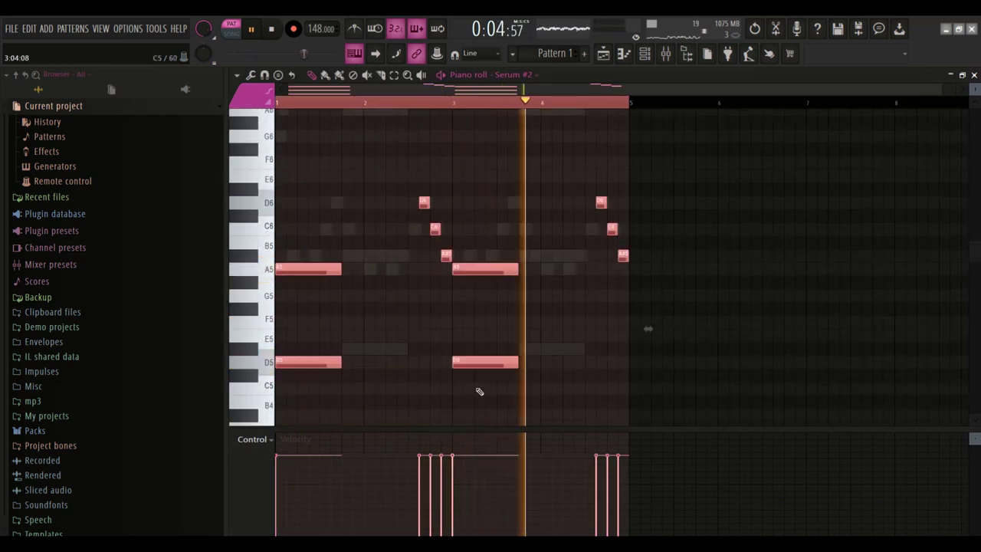
{"action": "scroll", "coordinate": [497, 273], "scroll_direction": "down", "scroll_amount": 3}
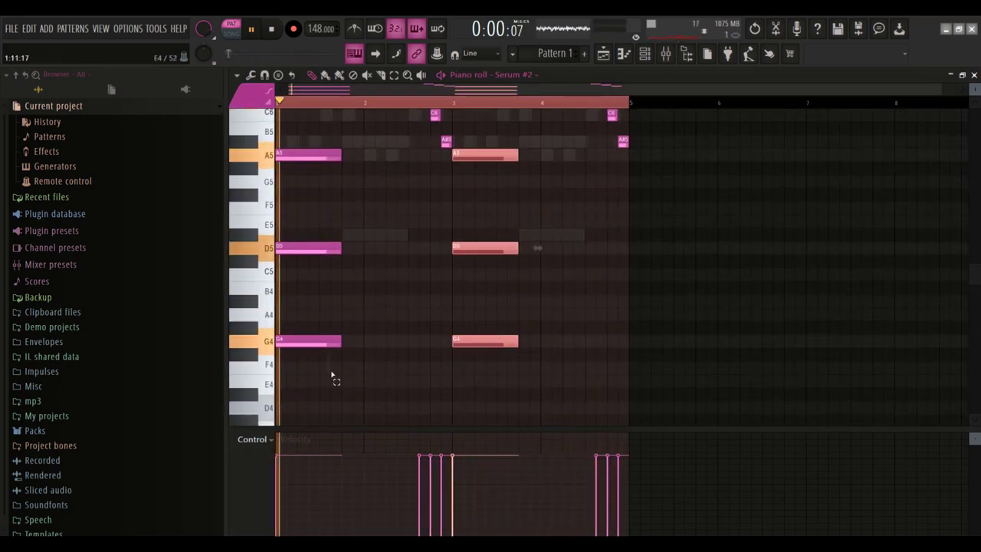
{"action": "left_click_drag", "start_coordinate": [344, 157], "coordinate": [319, 156]}
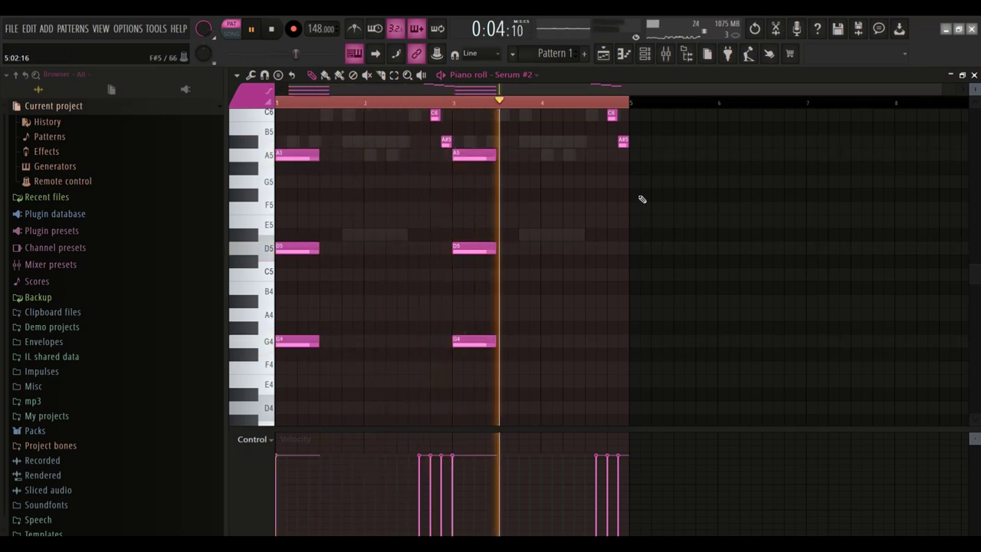
Step: Play all four Serum channels together unmuted and open Serum #4's piano roll
{"action": "key", "text": "F6"}
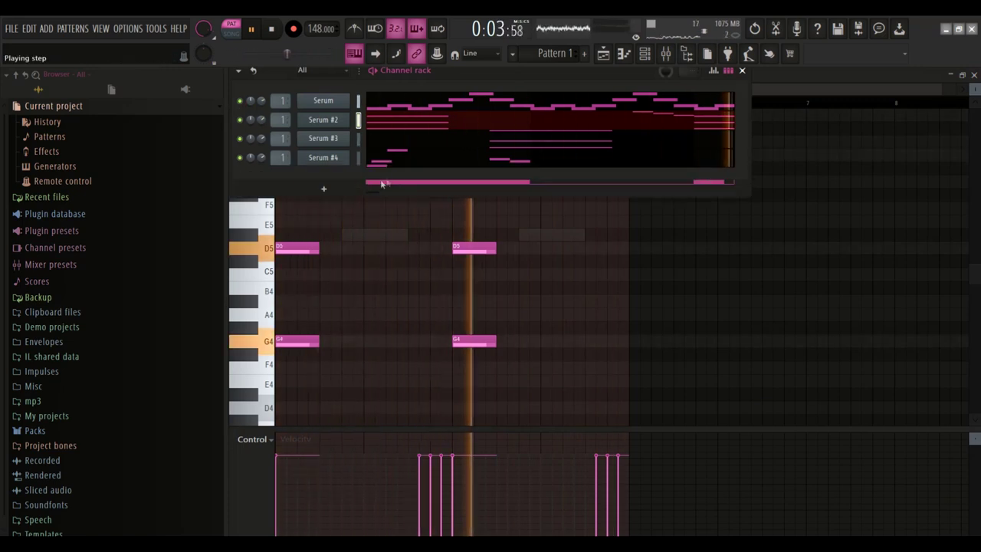
{"action": "left_click", "coordinate": [410, 162]}
{"action": "scroll", "coordinate": [394, 229], "scroll_direction": "up", "scroll_amount": 4}
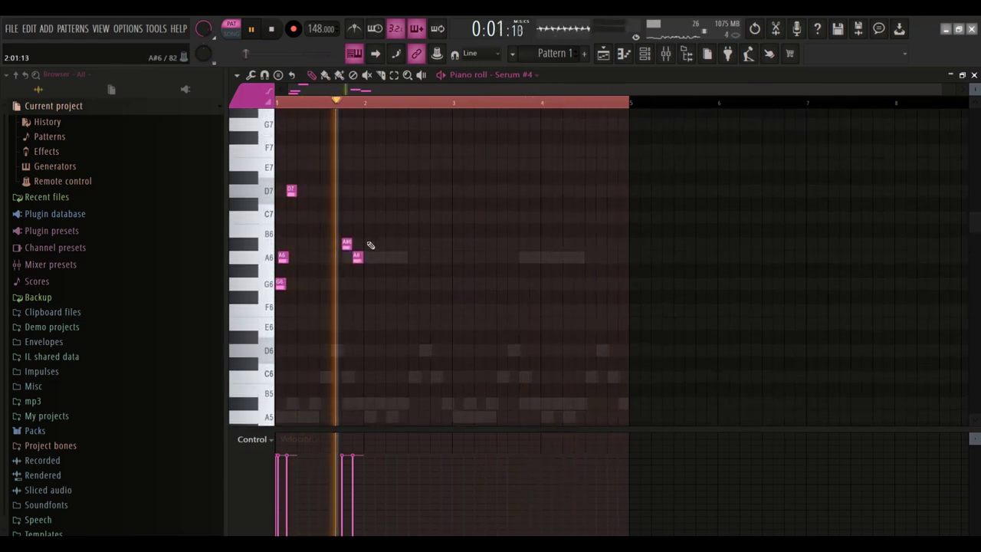
{"action": "key", "text": "space"}
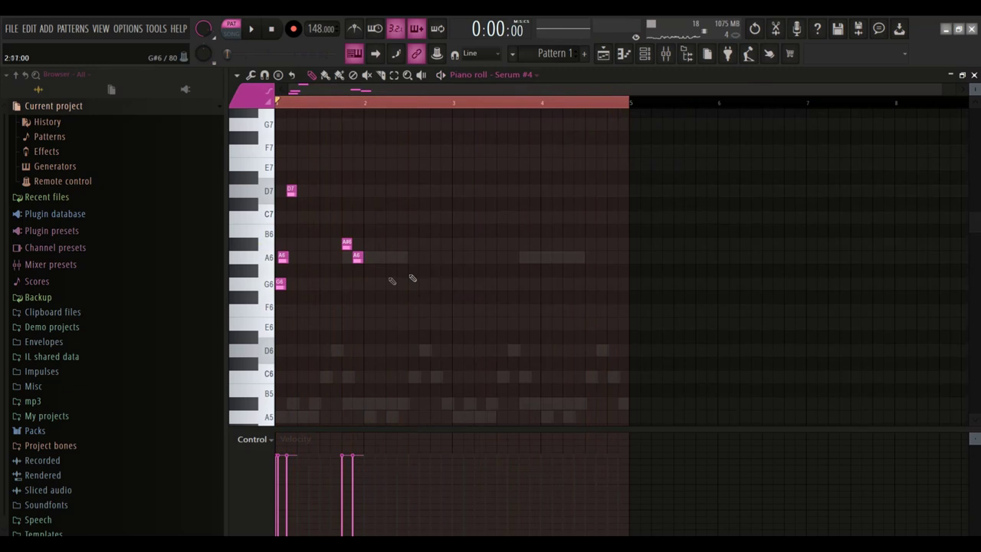
{"action": "key", "text": "space"}
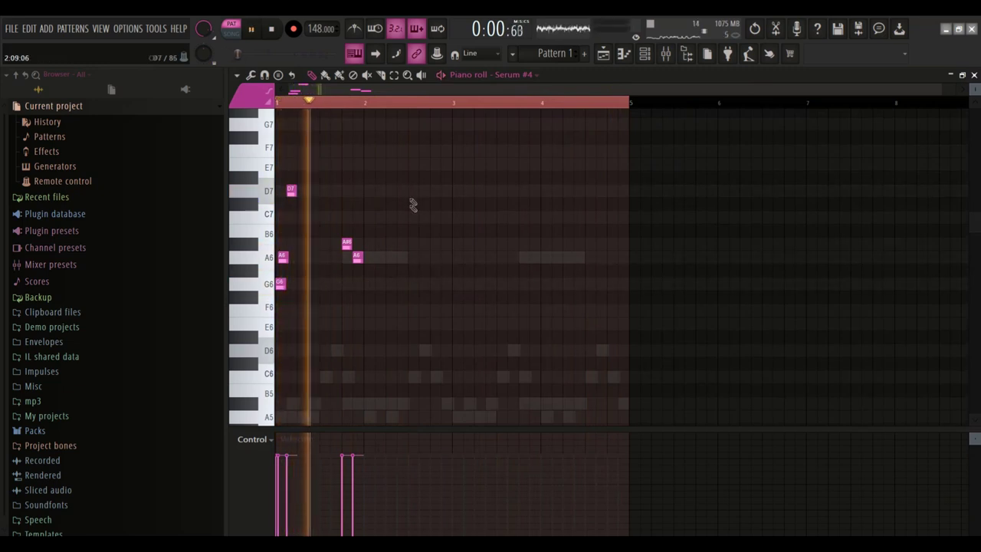
Step: Try a half-bar A6 note starting late in bar 2 of Serum #4's piano roll
{"action": "scroll", "coordinate": [412, 207], "scroll_direction": "up", "scroll_amount": 2, "text": "ctrl"}
{"action": "left_click", "coordinate": [443, 259]}
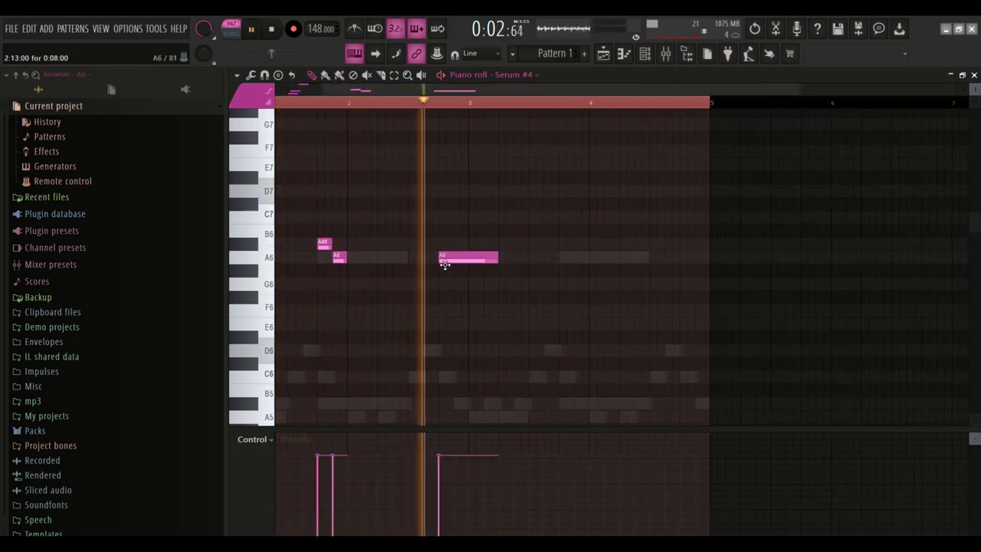
{"action": "key", "text": "space"}
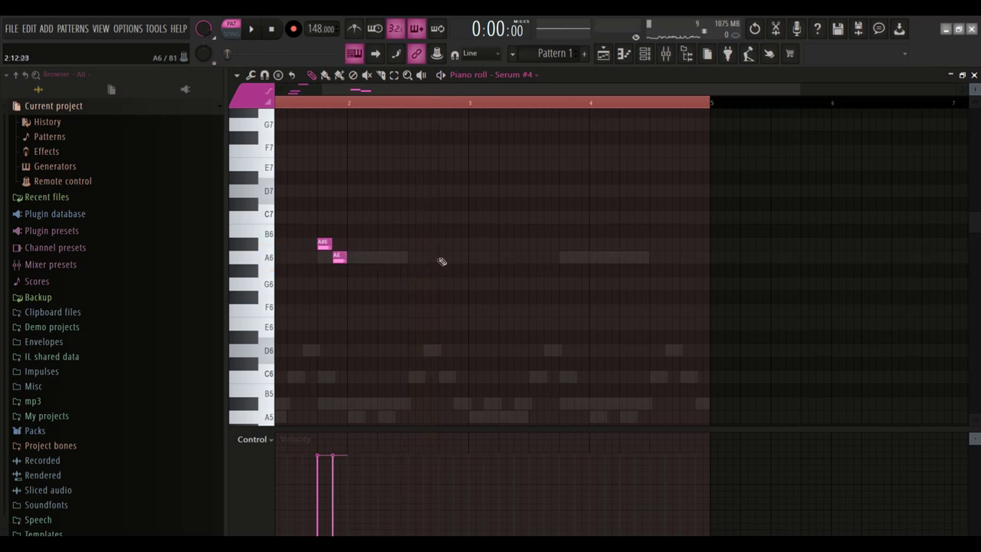
Step: Duplicate the notes of bars 1 and 2 in Serum #4's piano roll into bars 3 and 4
{"action": "scroll", "coordinate": [480, 229], "scroll_direction": "down", "scroll_amount": 2, "text": "ctrl"}
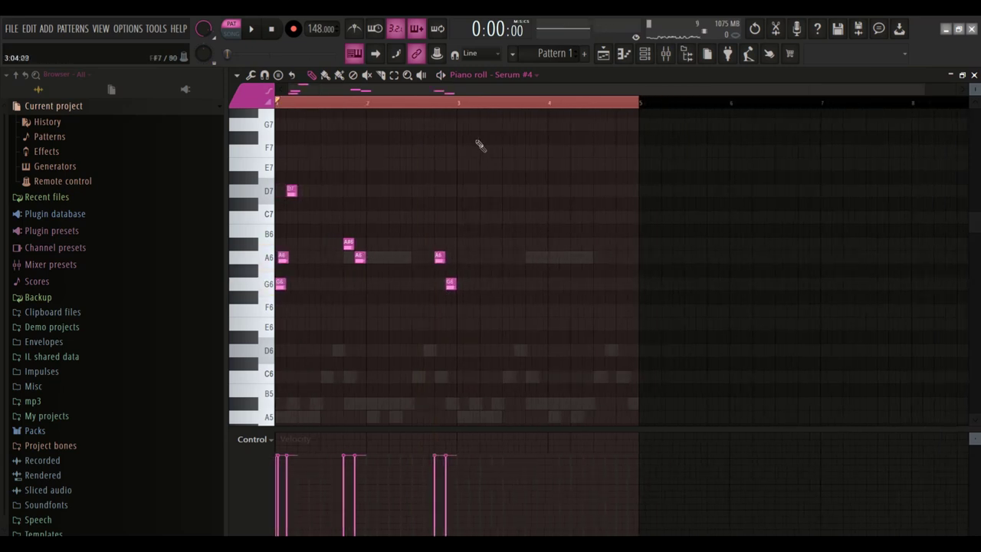
{"action": "left_click_drag", "start_coordinate": [463, 103], "coordinate": [274, 108]}
{"action": "key", "text": "ctrl+b"}
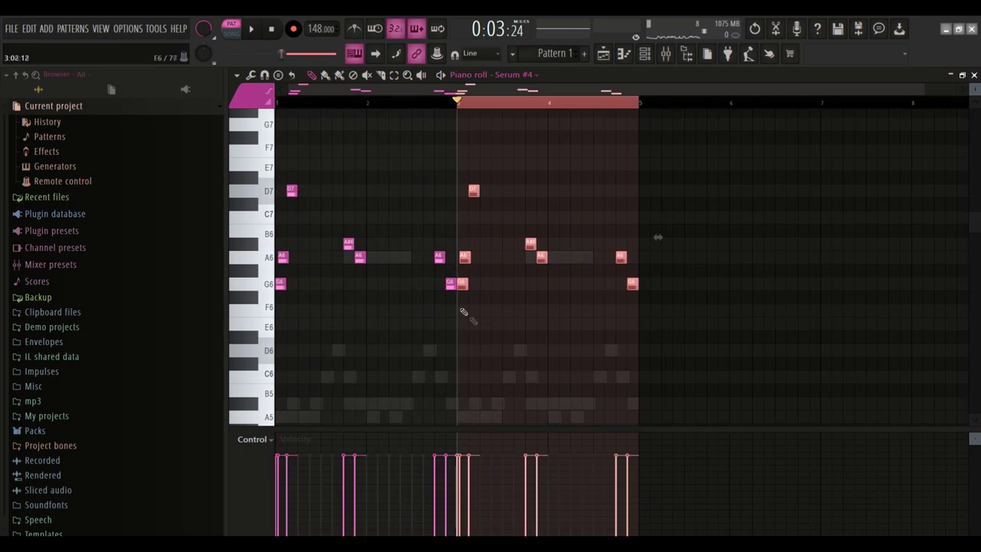
{"action": "left_click", "coordinate": [452, 106]}
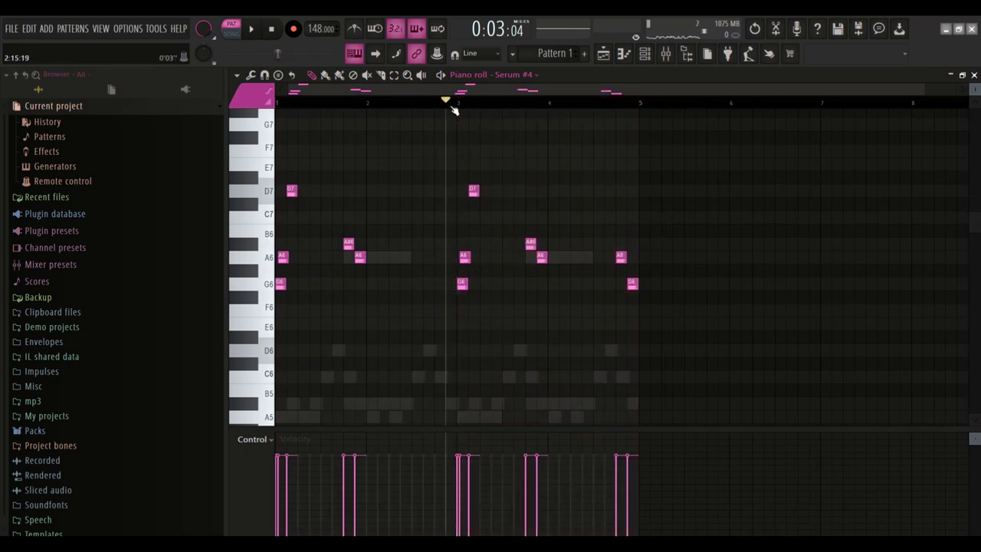
Step: Lower all of Serum #4's notes by an octave and play the pattern
{"action": "key", "text": "ctrl+Down"}
{"action": "key", "text": "space"}
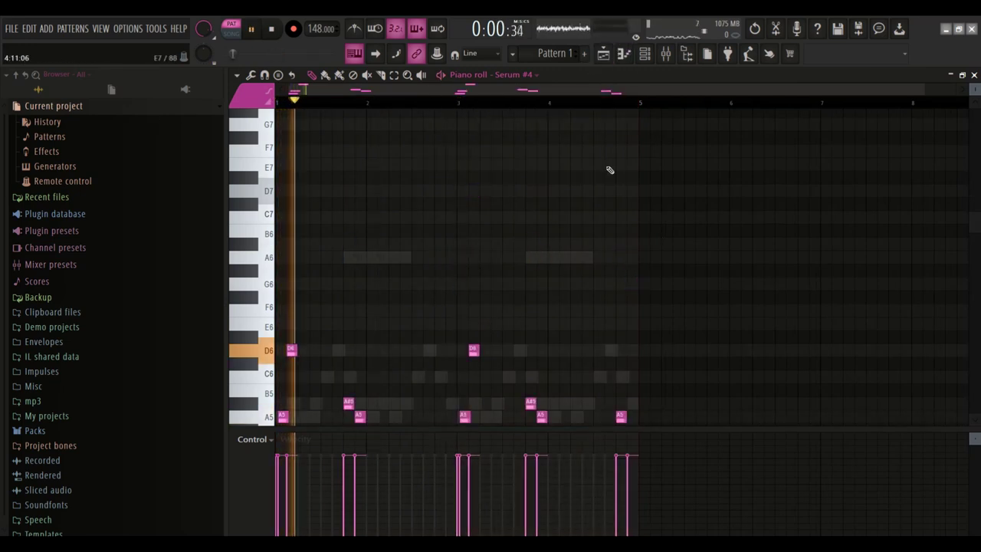
{"action": "scroll", "coordinate": [610, 169], "scroll_direction": "down", "scroll_amount": 3}
{"action": "scroll", "coordinate": [610, 170], "scroll_direction": "down", "scroll_amount": 1}
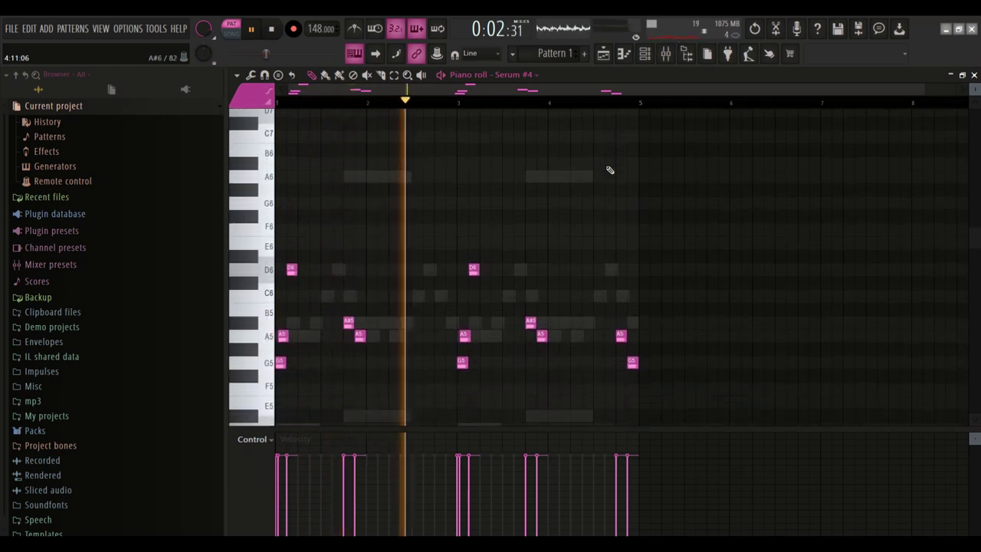
{"action": "scroll", "coordinate": [610, 169], "scroll_direction": "down", "scroll_amount": 2}
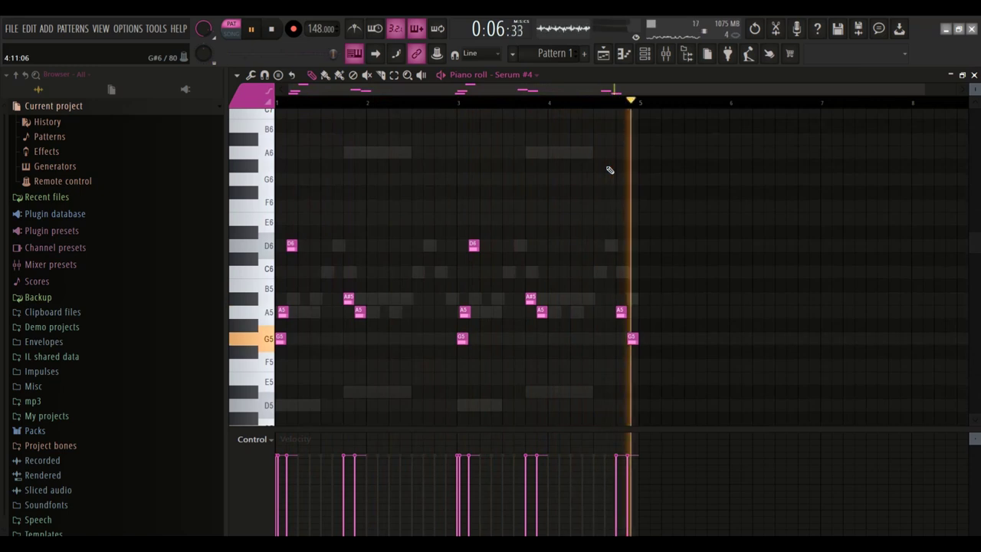
Step: Route the first Serum channel to mixer Insert 2, stop playback and select that mixer track
{"action": "left_click", "coordinate": [644, 60]}
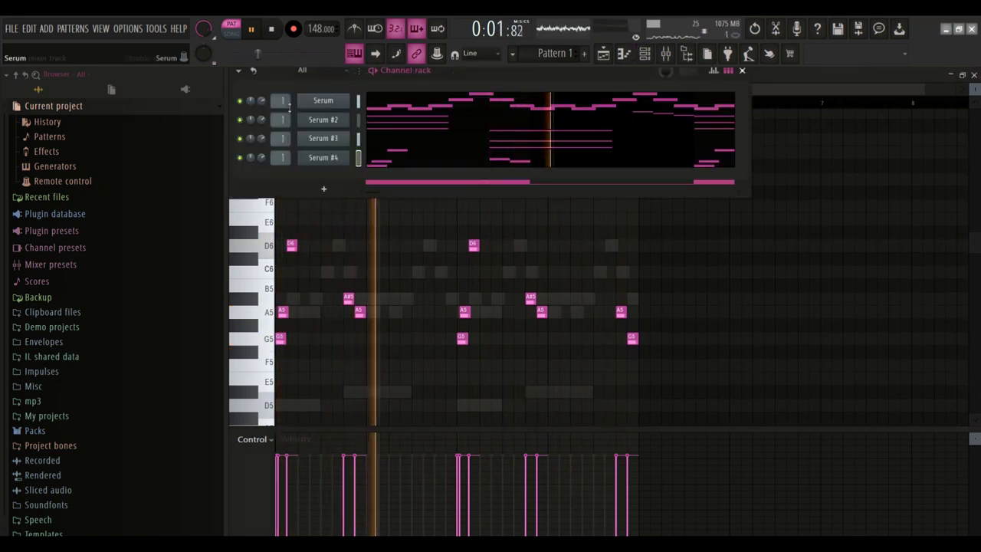
{"action": "scroll", "coordinate": [283, 100], "scroll_direction": "up", "scroll_amount": 1}
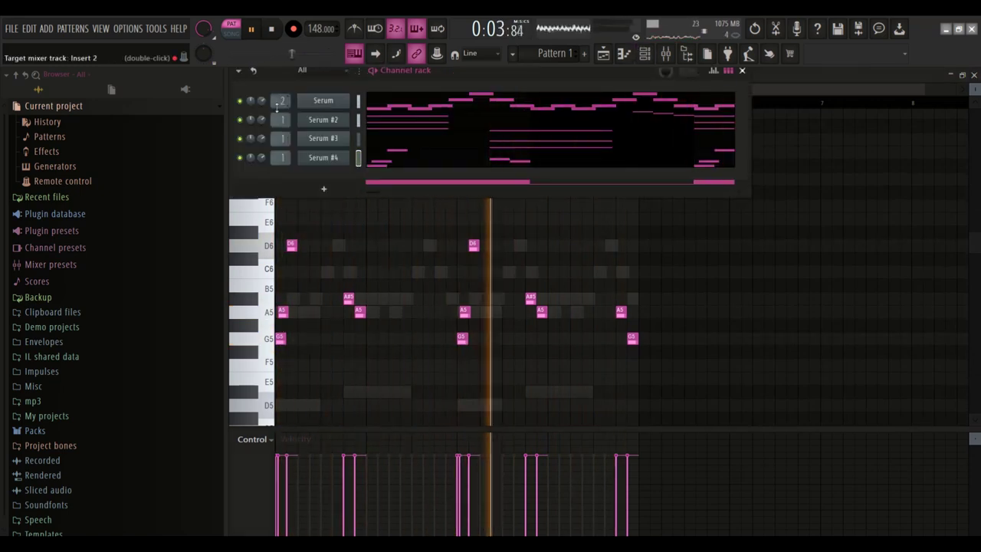
{"action": "left_click", "coordinate": [667, 54]}
{"action": "key", "text": "space"}
{"action": "left_click", "coordinate": [286, 187]}
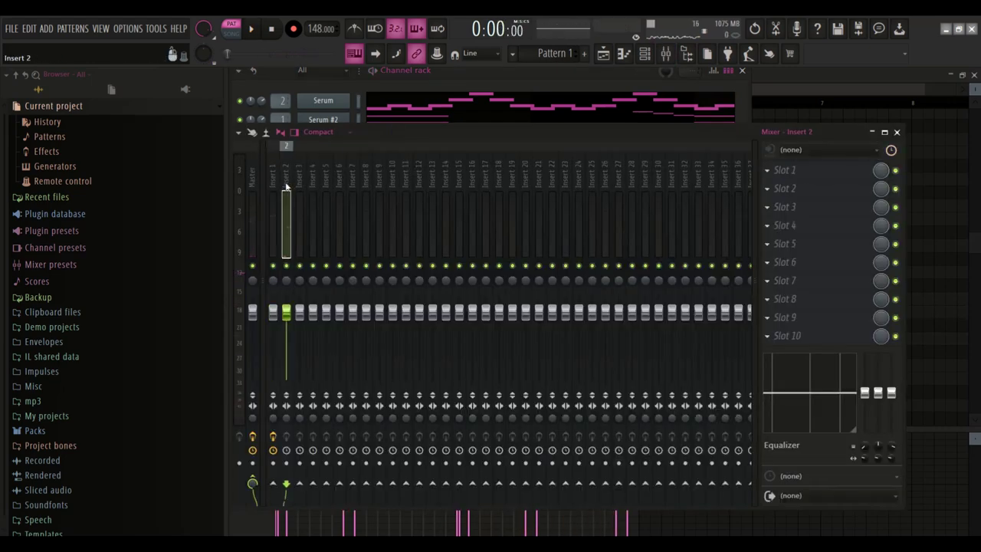
Step: Add Fruity parametric EQ 2 to Insert 2's first slot and turn band 1 into a steep high-pass between 100 and 200 Hz
{"action": "left_click", "coordinate": [822, 171]}
{"action": "left_click", "coordinate": [367, 267]}
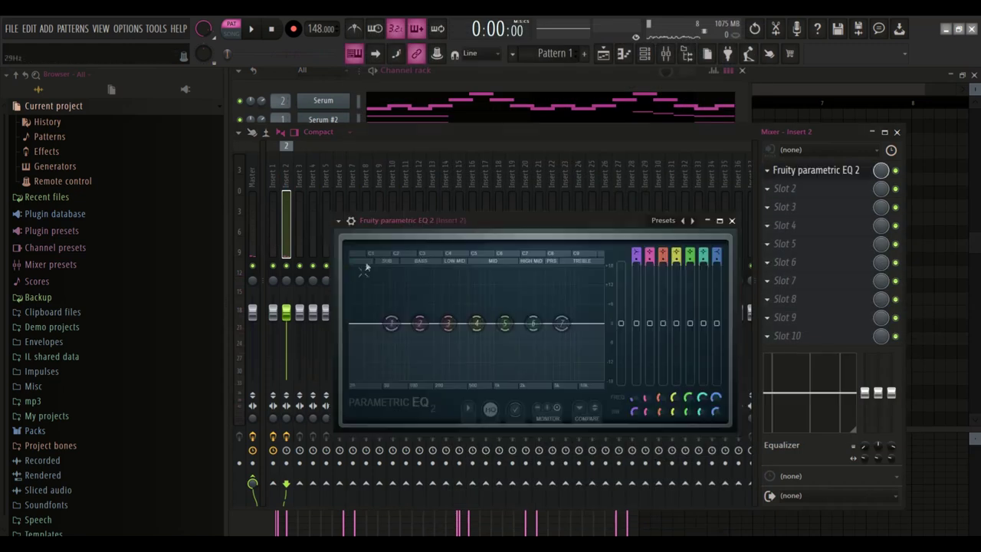
{"action": "right_click", "coordinate": [390, 322]}
{"action": "mouse_move", "coordinate": [410, 355]}
{"action": "left_click", "coordinate": [459, 389]}
{"action": "left_click_drag", "start_coordinate": [391, 322], "coordinate": [422, 322]}
{"action": "right_click", "coordinate": [422, 323]}
{"action": "mouse_move", "coordinate": [444, 366]}
{"action": "left_click", "coordinate": [487, 383]}
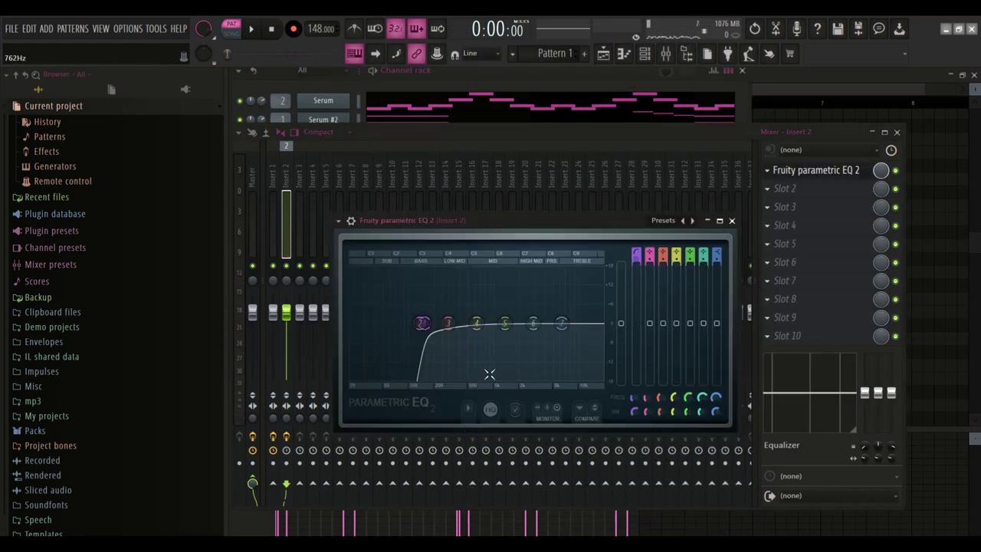
Step: Clone Serum #2, place the copy last in the channel rack and route it to mixer Insert 3
{"action": "left_click", "coordinate": [301, 92]}
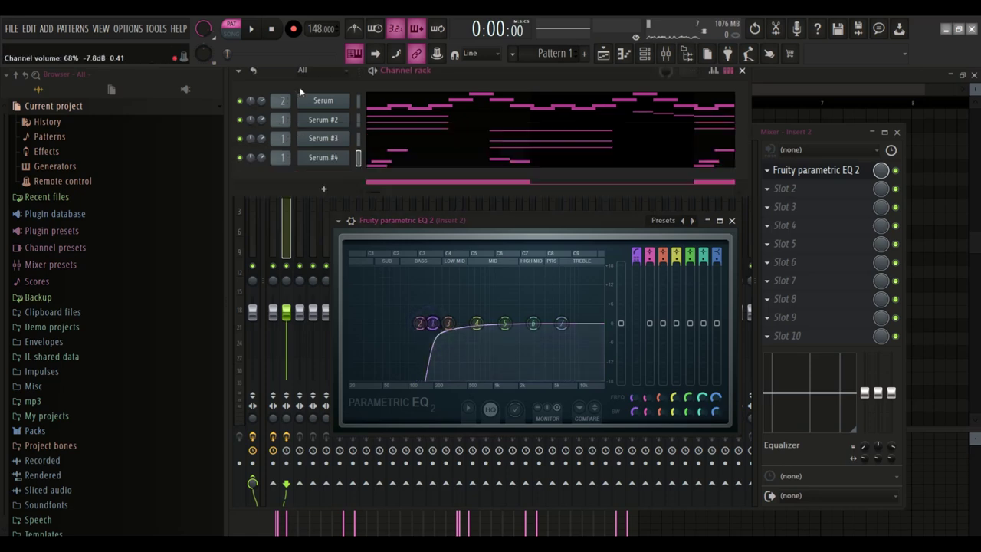
{"action": "right_click", "coordinate": [328, 122]}
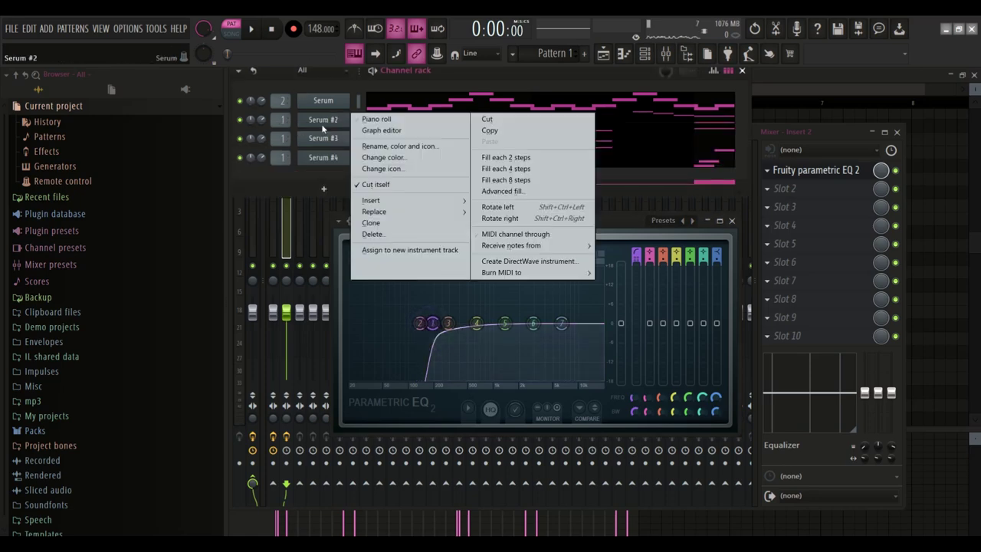
{"action": "left_click", "coordinate": [409, 230]}
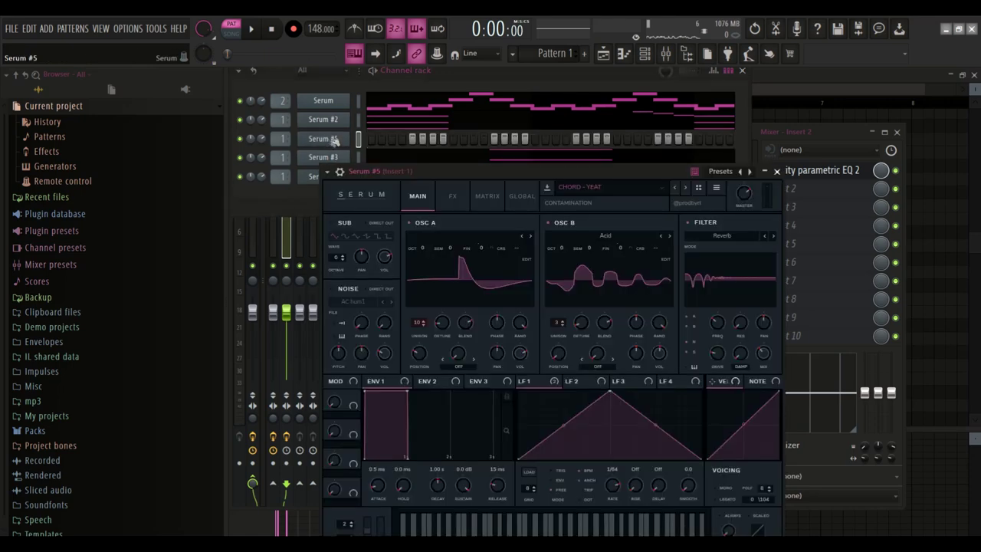
{"action": "left_click_drag", "start_coordinate": [282, 176], "coordinate": [290, 180]}
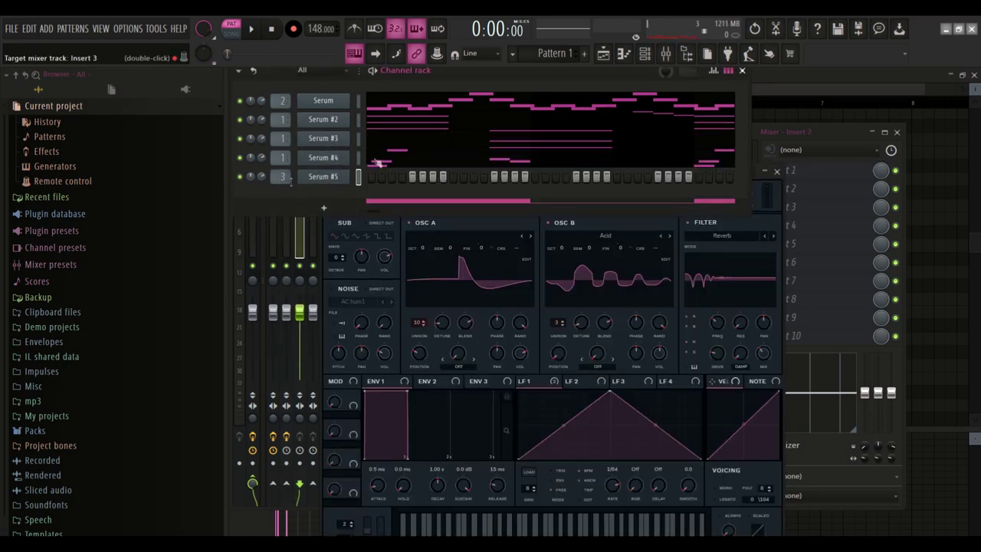
{"action": "left_click", "coordinate": [801, 178]}
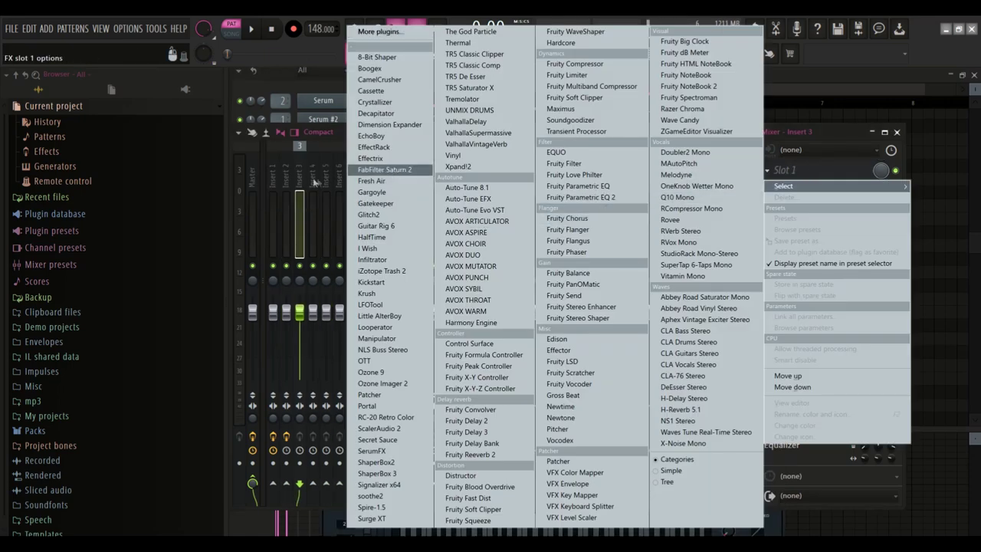
{"action": "key", "text": "Escape"}
Step: Copy the two G4 notes in bars 1 and 3 from Serum #2's piano roll into Serum #5's
{"action": "left_click", "coordinate": [316, 90]}
{"action": "left_click", "coordinate": [399, 131]}
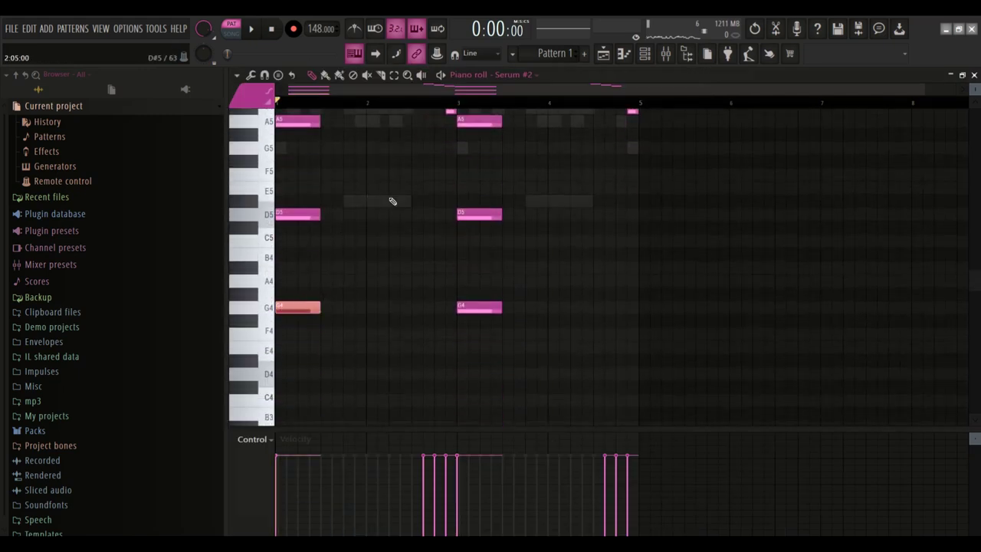
{"action": "left_click_drag", "start_coordinate": [437, 300], "coordinate": [491, 325]}
{"action": "left_click", "coordinate": [523, 75]}
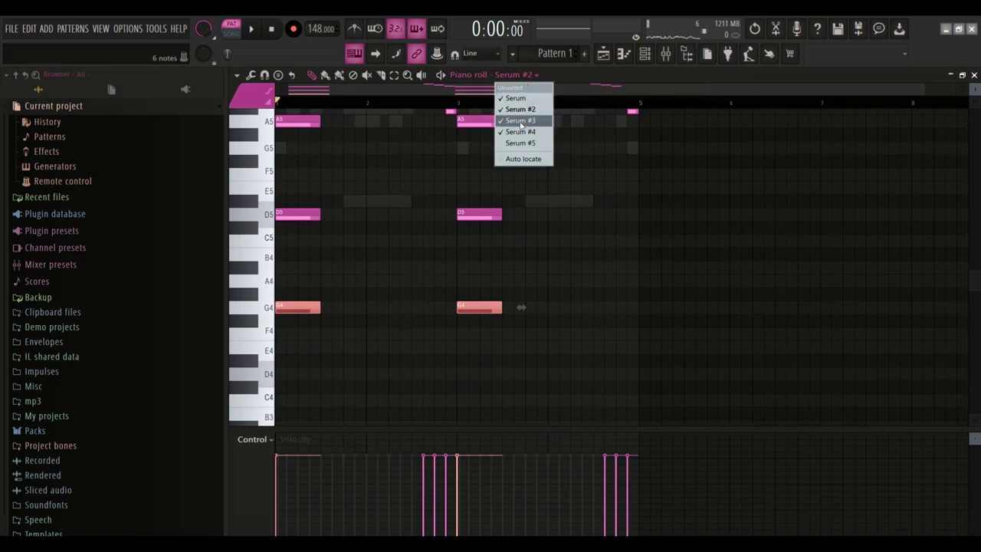
{"action": "left_click", "coordinate": [523, 145]}
Step: Copy Serum #3's two D#5 notes into Serum #5's piano roll and lower them an octave to D#4
{"action": "left_click", "coordinate": [526, 77]}
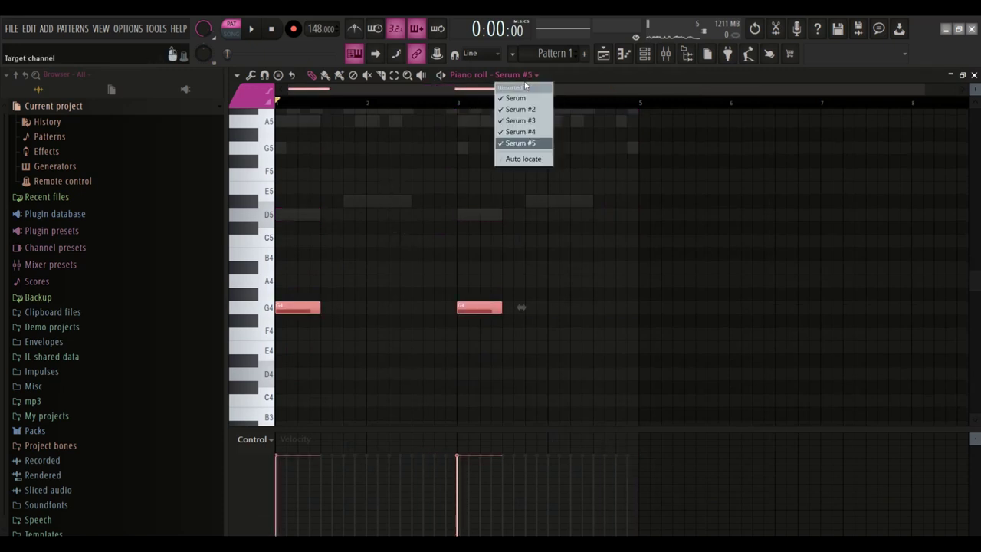
{"action": "left_click", "coordinate": [527, 133]}
{"action": "left_click", "coordinate": [529, 76]}
{"action": "left_click", "coordinate": [523, 122]}
{"action": "left_click_drag", "start_coordinate": [373, 197], "coordinate": [620, 244]}
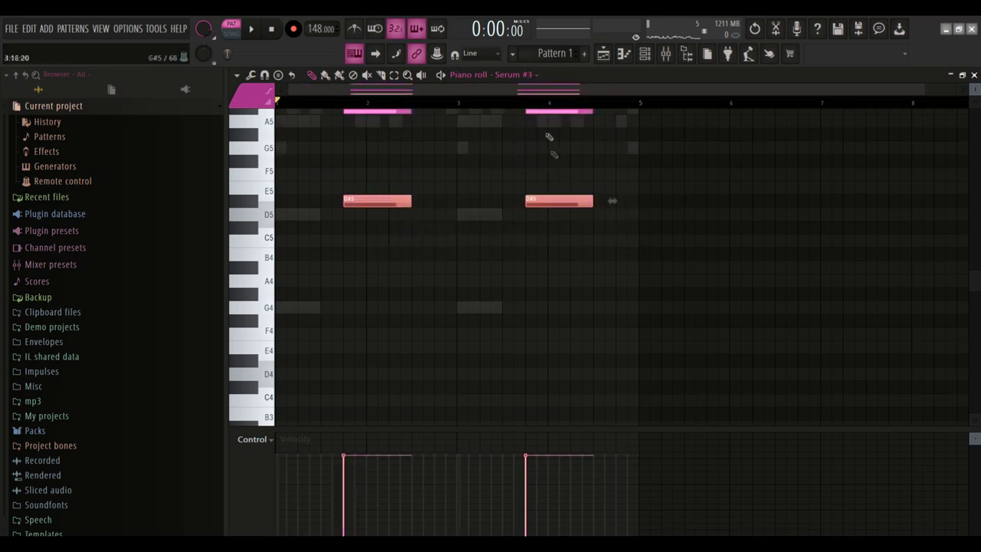
{"action": "left_click", "coordinate": [535, 79]}
{"action": "left_click", "coordinate": [518, 148]}
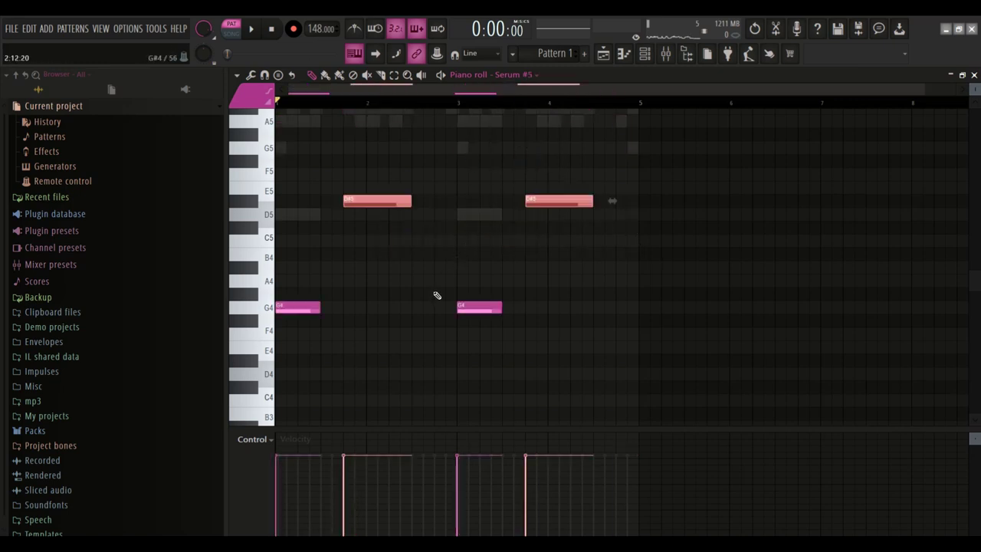
{"action": "key", "text": "ctrl+Down"}
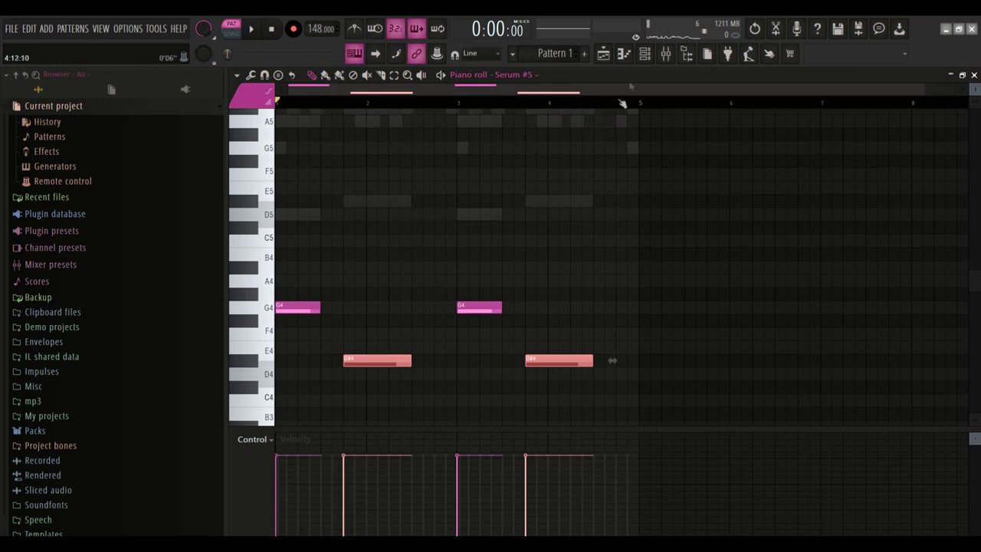
Step: Solo Serum #5 and load the BASS - BROKEN SUBWOOFER preset from the contamination serum bank in the UNDERGROUND user folder
{"action": "left_click", "coordinate": [645, 54]}
{"action": "key", "text": "space"}
{"action": "left_click", "coordinate": [318, 176]}
{"action": "key", "text": "space"}
{"action": "left_click", "coordinate": [660, 184]}
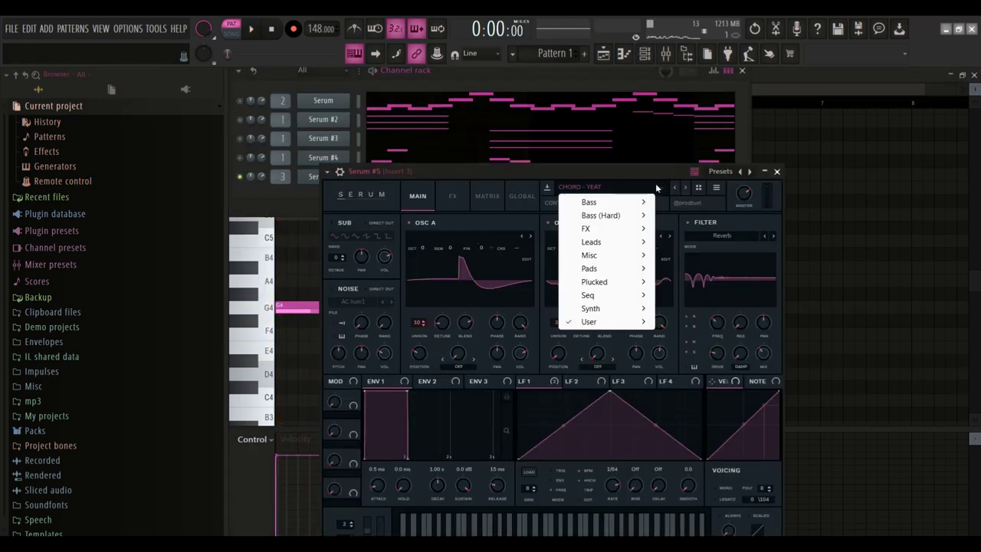
{"action": "mouse_move", "coordinate": [624, 322]}
{"action": "mouse_move", "coordinate": [664, 388]}
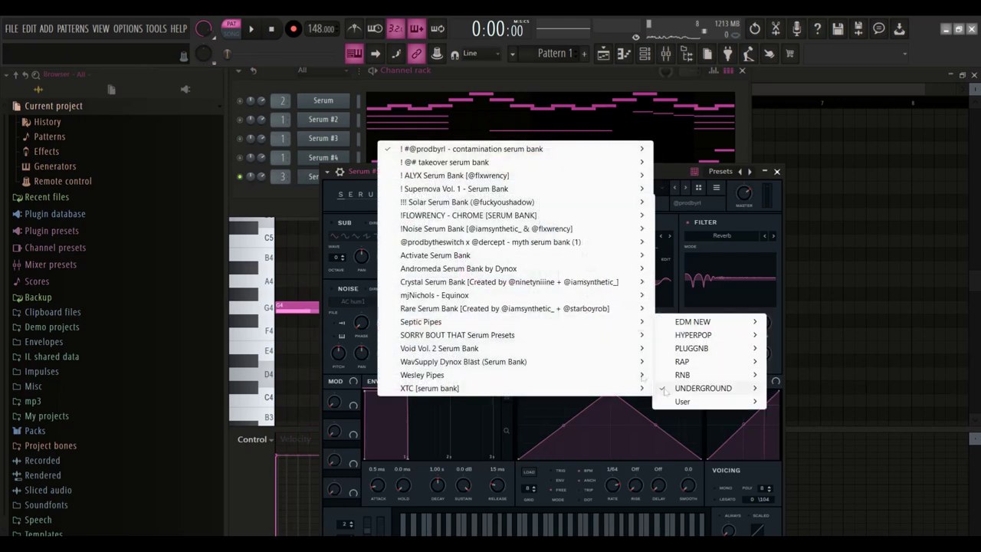
{"action": "mouse_move", "coordinate": [622, 153]}
{"action": "left_click", "coordinate": [684, 149]}
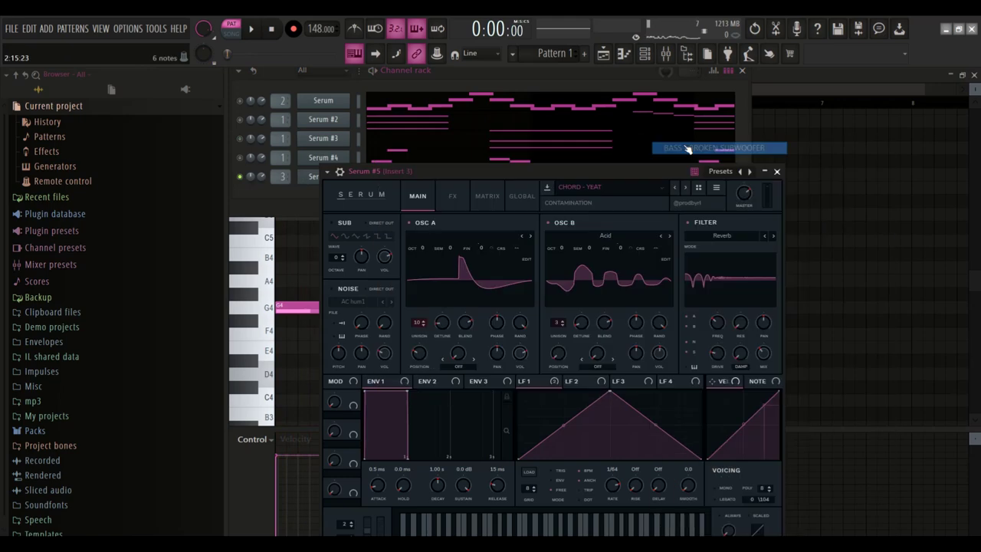
Step: Play the new Serum #5 bass alone, and unmute the other channels to hear all five together
{"action": "key", "text": "space"}
{"action": "left_click", "coordinate": [322, 205]}
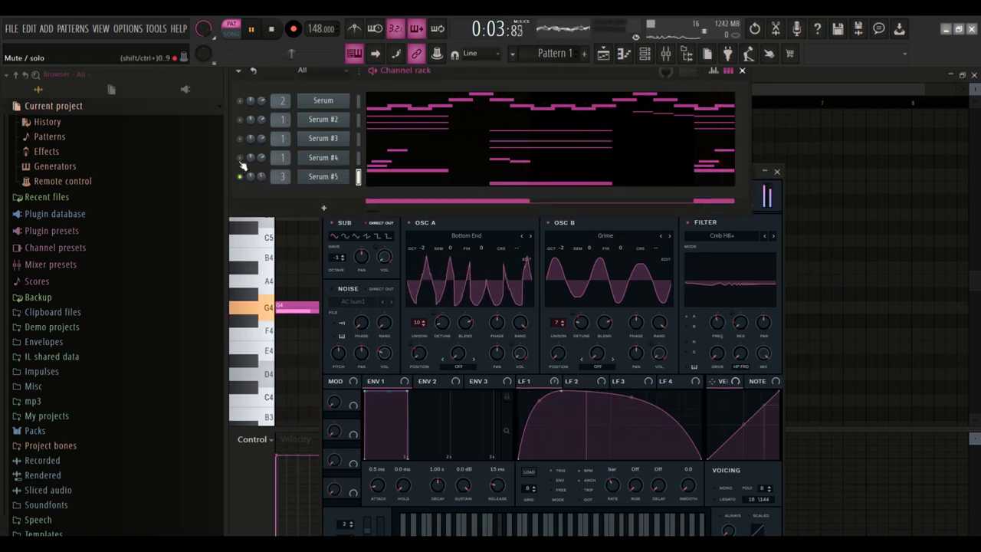
{"action": "left_click", "coordinate": [240, 139]}
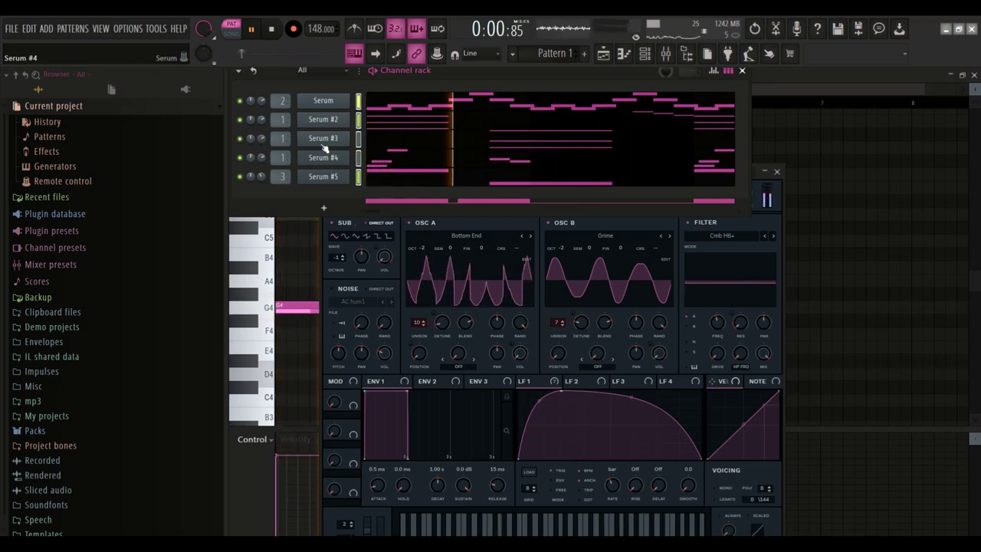
Step: Transpose all five Serum channels down one semitone and play the result
{"action": "key", "text": "space"}
{"action": "left_click", "coordinate": [241, 72]}
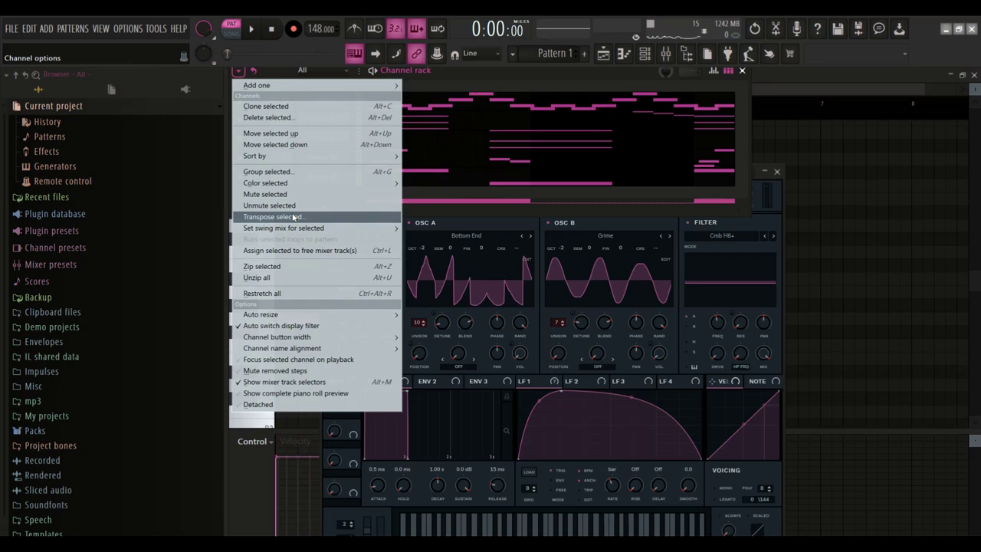
{"action": "left_click", "coordinate": [292, 218]}
{"action": "key", "text": "space"}
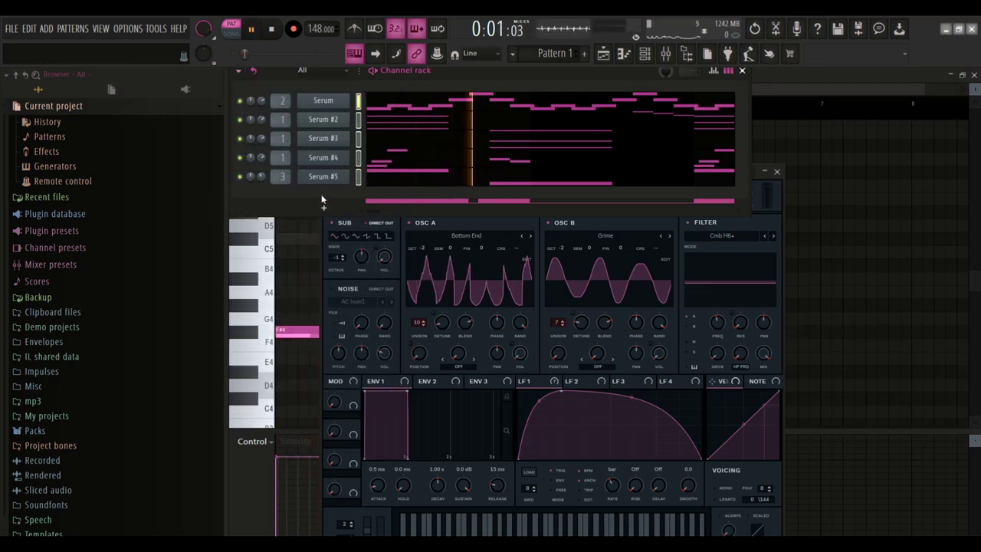
Step: Place Pattern 1 at the start of playlist Track 1 and duplicate the clip to fill bars 1 to 8
{"action": "left_click", "coordinate": [606, 59]}
{"action": "left_click_drag", "start_coordinate": [514, 144], "coordinate": [419, 144]}
{"action": "key", "text": "ctrl+b"}
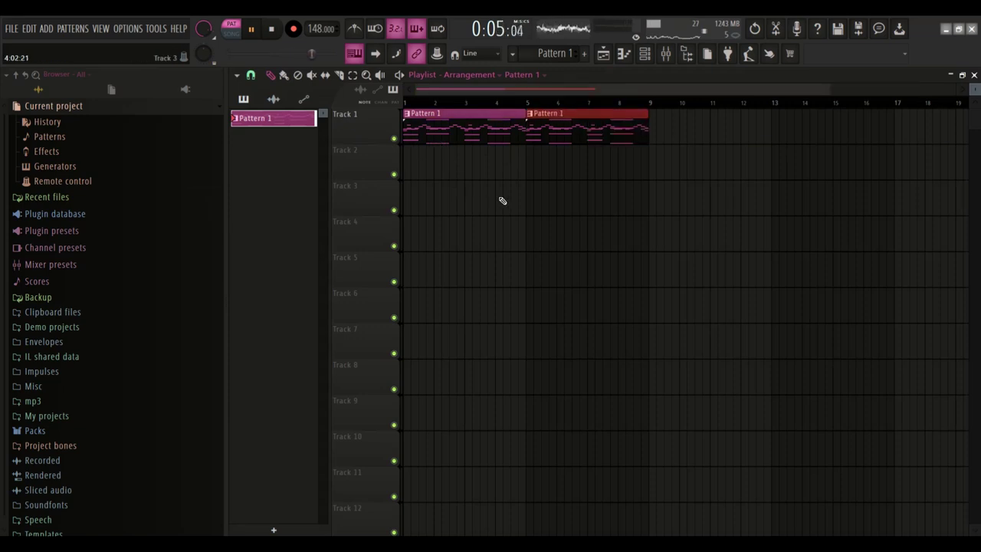
Step: Split Pattern 1 by channel and place the five resulting patterns on playlist Tracks 2 to 6 from bar 1
{"action": "right_click", "coordinate": [269, 119]}
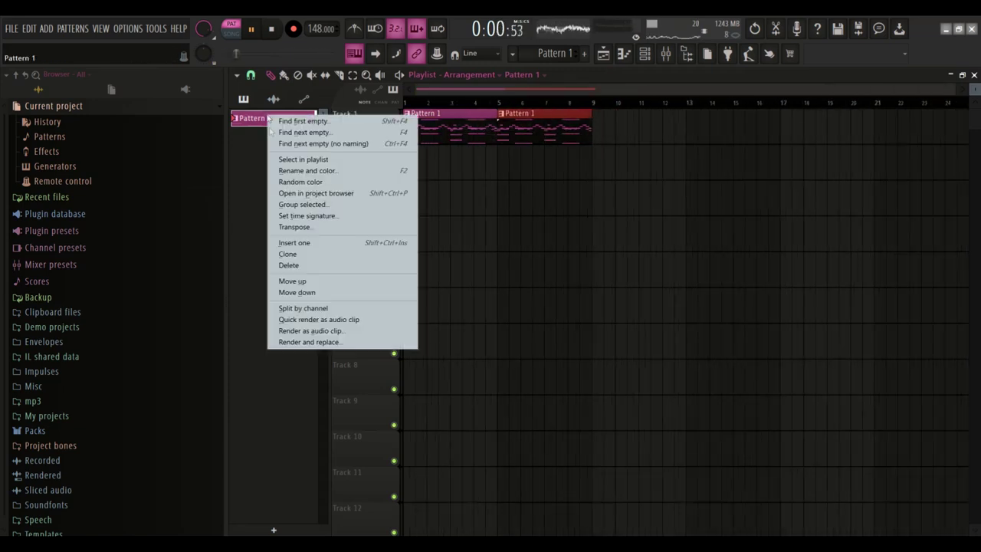
{"action": "left_click", "coordinate": [299, 309]}
{"action": "left_click", "coordinate": [270, 191]}
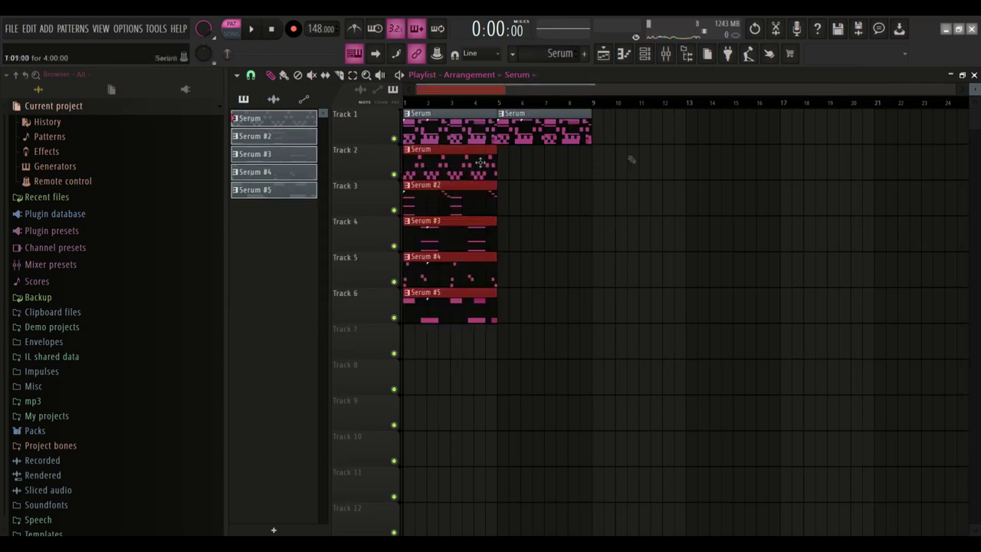
Step: Delete the two clips on Track 1 and duplicate the five split clips into bars 5 to 8
{"action": "right_click", "coordinate": [552, 135]}
{"action": "right_click", "coordinate": [480, 136]}
{"action": "key", "text": "ctrl+a"}
{"action": "key", "text": "ctrl+b"}
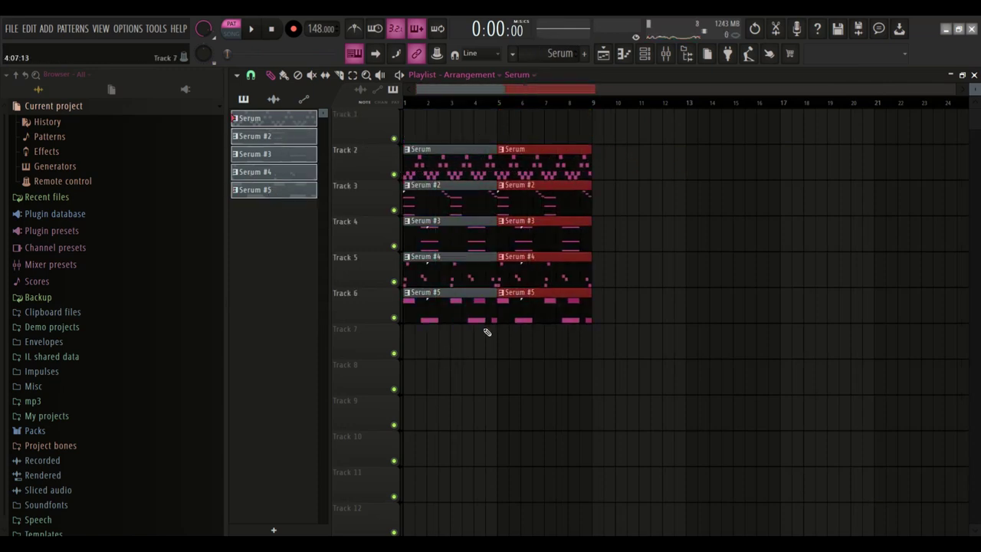
Step: Move the clips up to Tracks 1 to 5 and duplicate the eight-bar block until it fills bars 1 to 32
{"action": "key", "text": "ctrl+a"}
{"action": "key", "text": "shift+Up"}
{"action": "key", "text": "ctrl+b"}
{"action": "key", "text": "ctrl+b"}
{"action": "key", "text": "ctrl+b"}
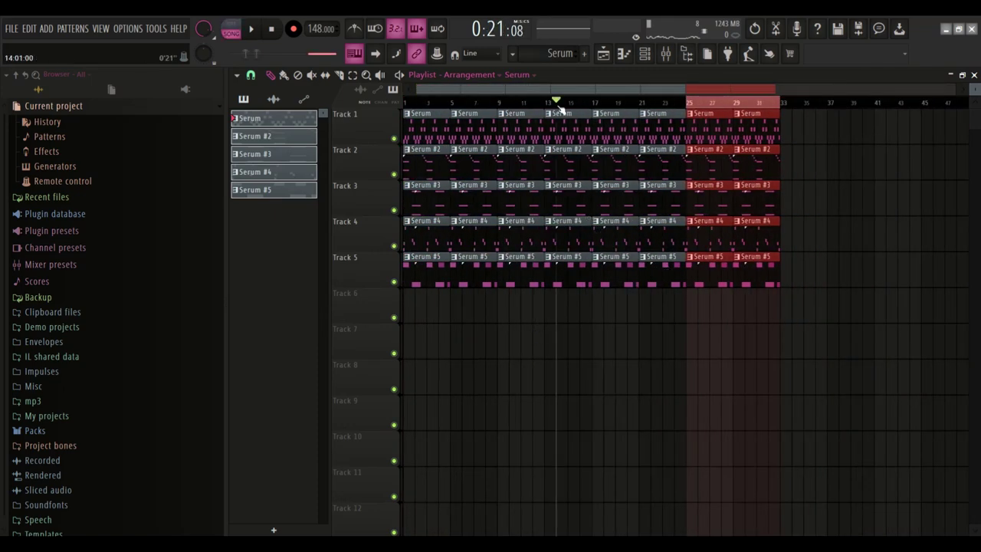
Step: Play the arrangement in song mode from about bar 14 and open the Serum pattern's piano roll
{"action": "left_click", "coordinate": [560, 109]}
{"action": "key", "text": "space"}
{"action": "left_click", "coordinate": [634, 50]}
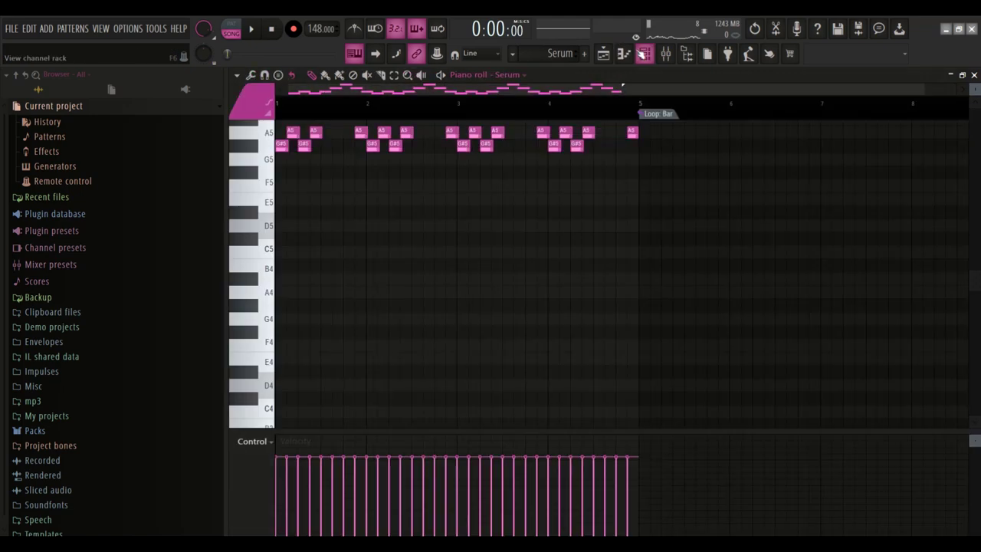
Step: Load Fruity parametric EQ 2 into slot 1 of mixer Insert 3 and make band 1 a high pass at about 181 Hz
{"action": "left_click", "coordinate": [645, 53]}
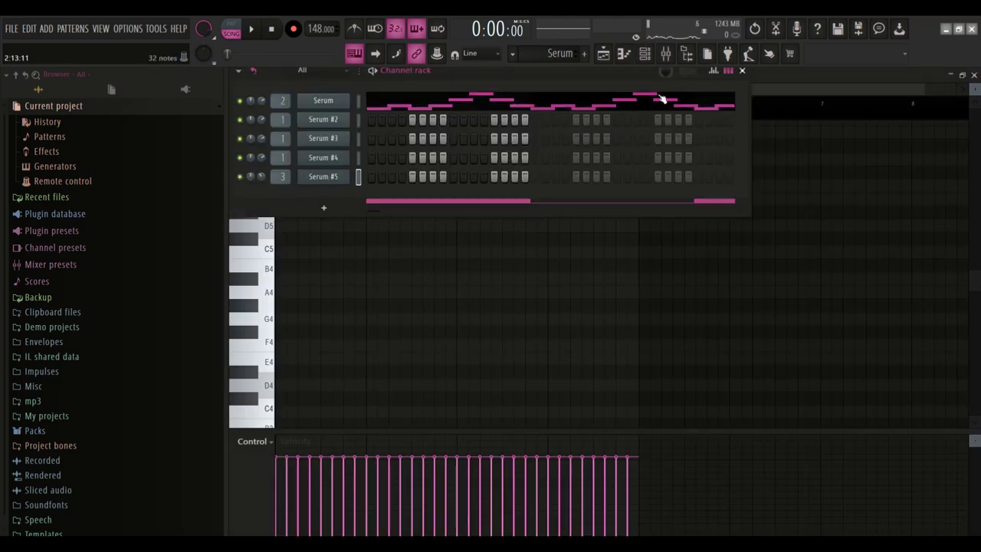
{"action": "left_click", "coordinate": [666, 56]}
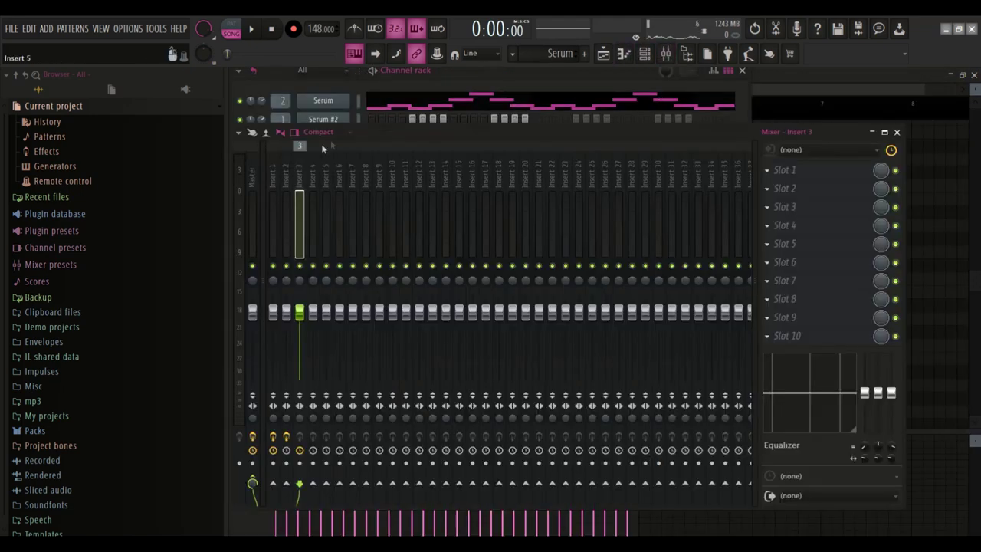
{"action": "left_click", "coordinate": [780, 165]}
{"action": "left_click", "coordinate": [617, 203]}
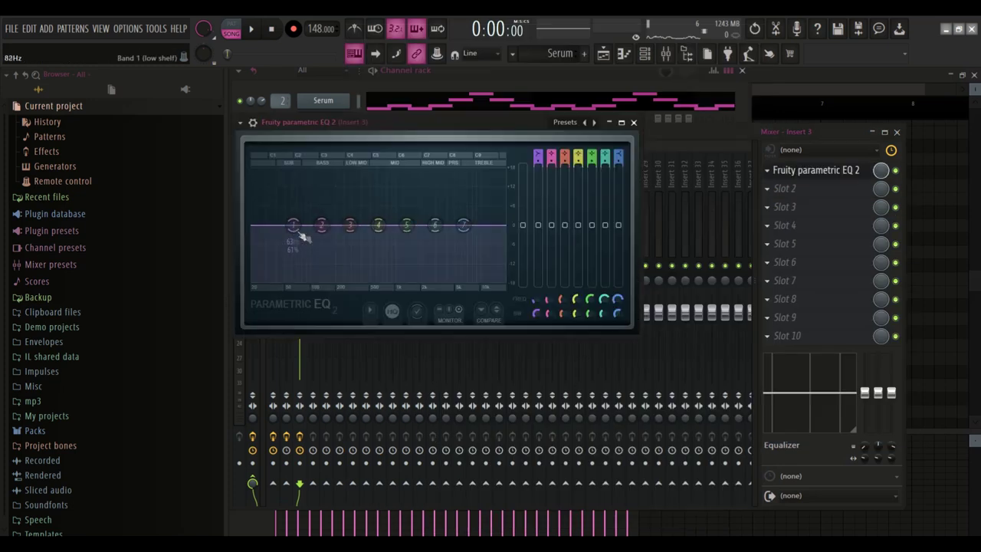
{"action": "mouse_move", "coordinate": [328, 263]}
{"action": "left_click", "coordinate": [349, 293]}
{"action": "right_click", "coordinate": [292, 226]}
{"action": "left_click", "coordinate": [354, 268]}
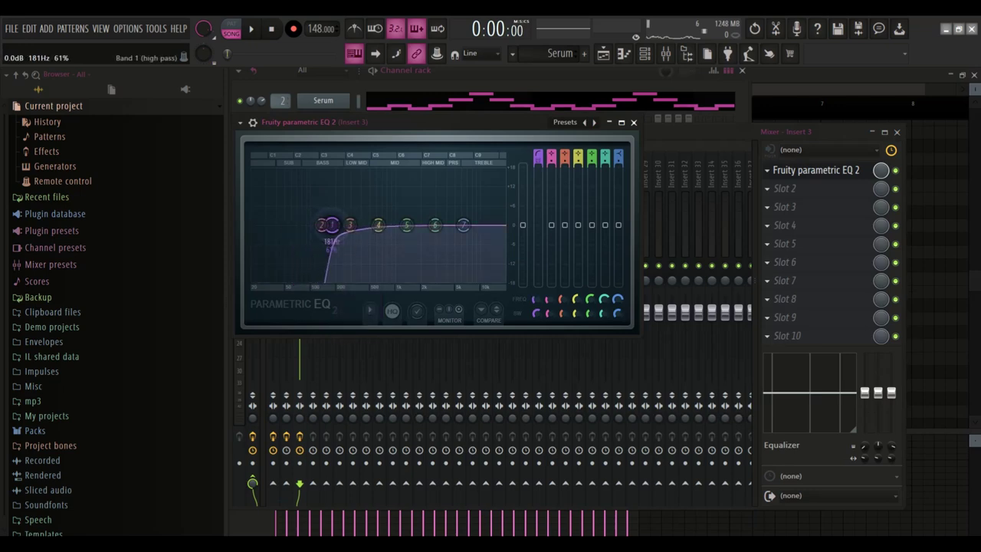
Step: Play the song and create a playlist automation clip for the mix level of Insert 3's Fruity parametric EQ 2
{"action": "left_click", "coordinate": [605, 59]}
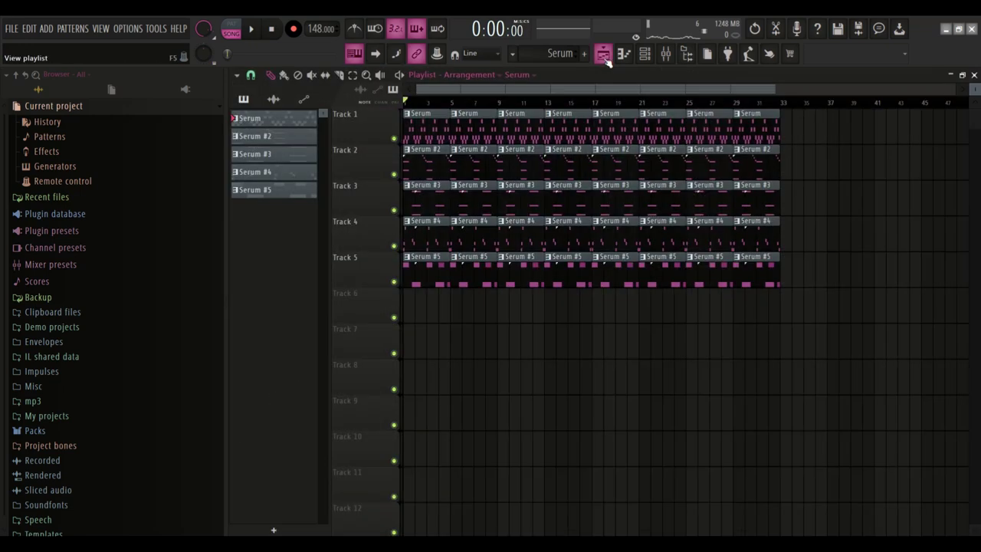
{"action": "left_click", "coordinate": [666, 54]}
{"action": "key", "text": "space"}
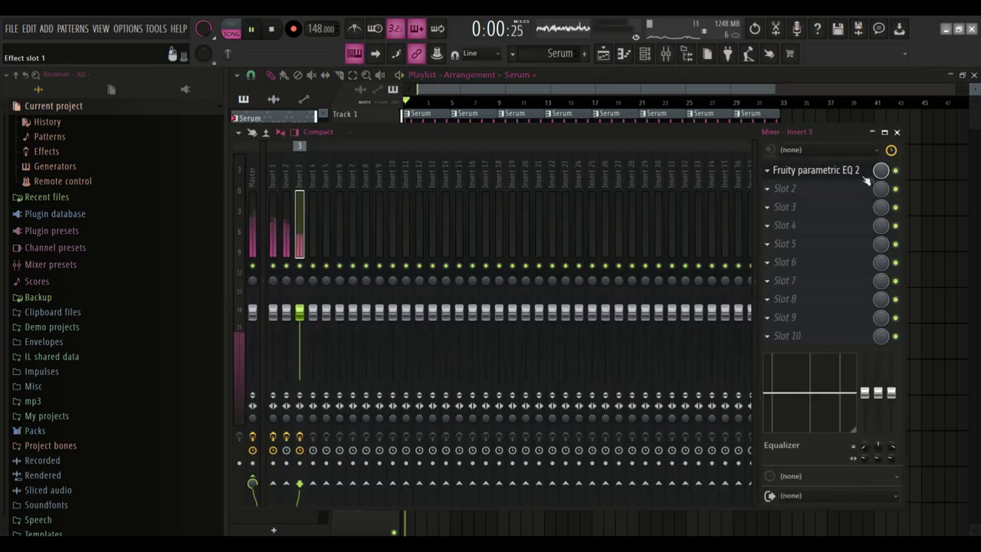
{"action": "right_click", "coordinate": [880, 171]}
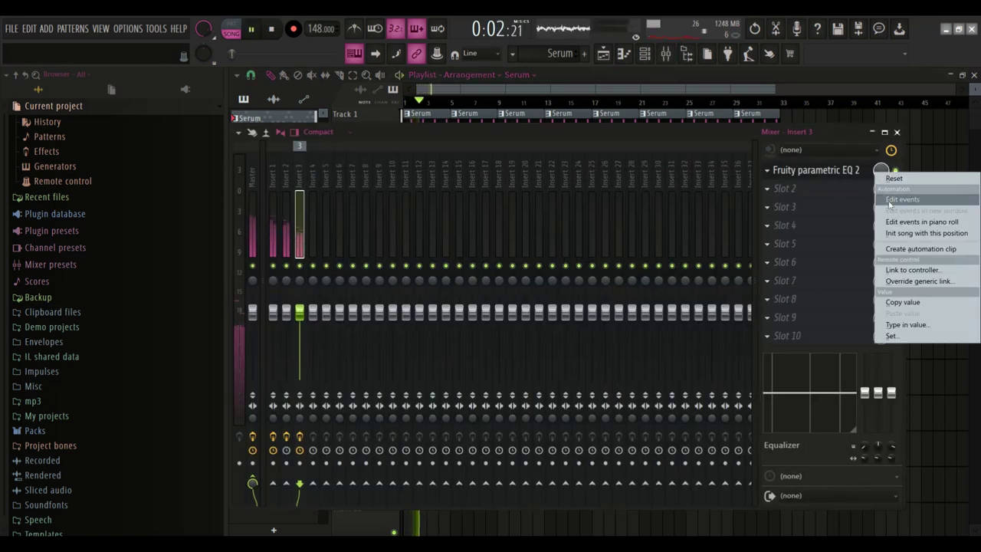
{"action": "left_click", "coordinate": [844, 244]}
{"action": "left_click", "coordinate": [516, 97]}
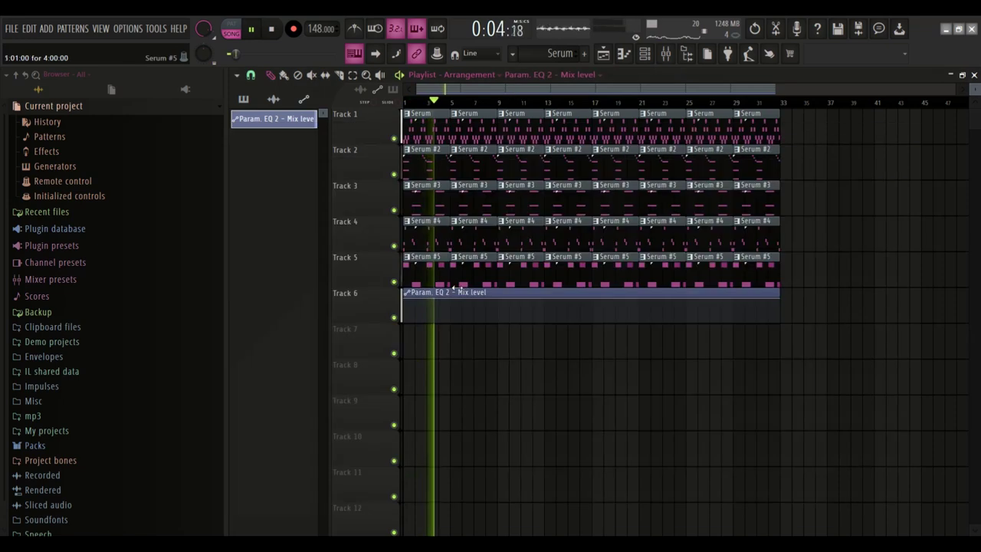
{"action": "key", "text": "space"}
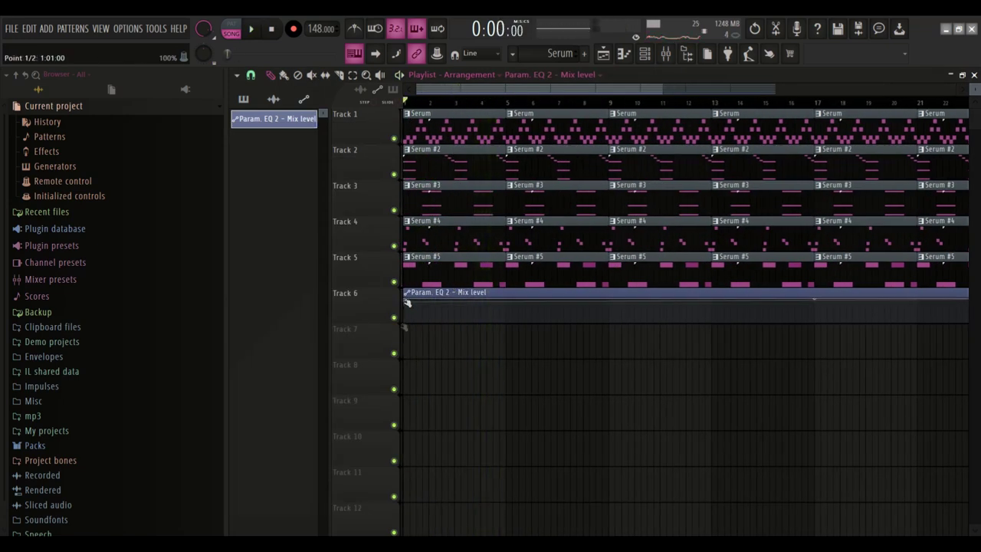
Step: Shape the EQ mix level automation to stay at zero until bar 3 and jump to full there, and play it
{"action": "left_click_drag", "start_coordinate": [406, 312], "coordinate": [422, 360]}
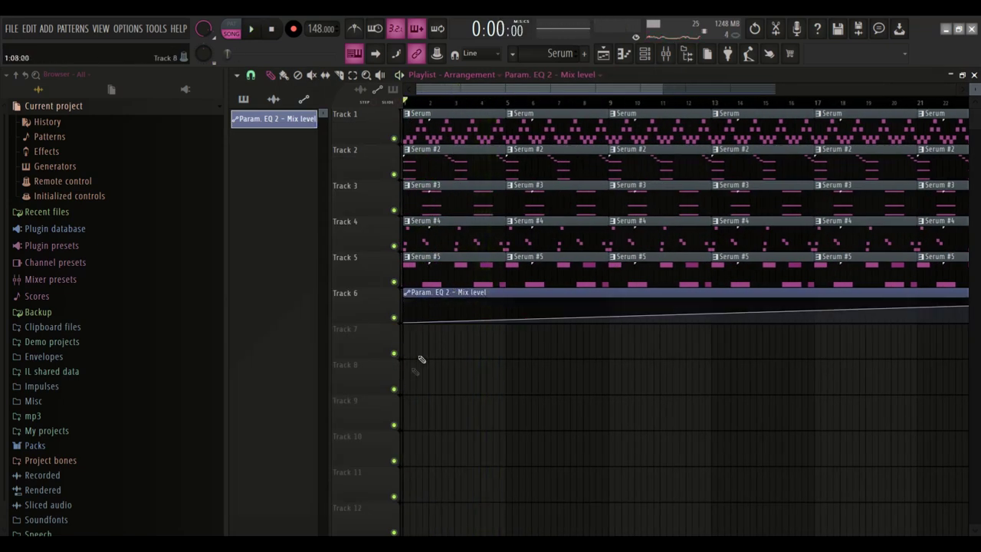
{"action": "right_click", "coordinate": [457, 311]}
{"action": "left_click", "coordinate": [456, 310]}
{"action": "left_click_drag", "start_coordinate": [456, 309], "coordinate": [458, 302]}
{"action": "key", "text": "space"}
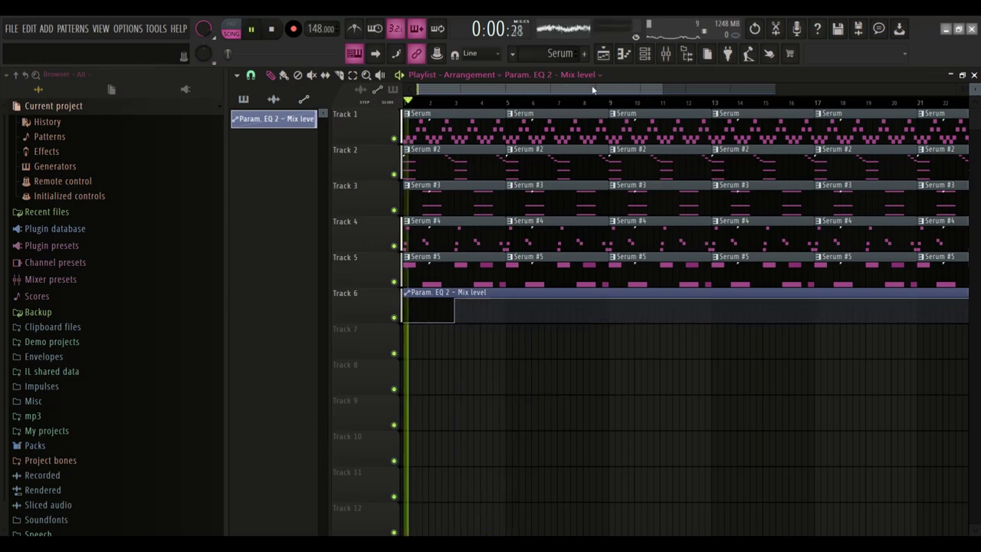
Step: Open the Serum pattern in the piano roll and check the loop options of the marker at bar 2
{"action": "left_click", "coordinate": [646, 56]}
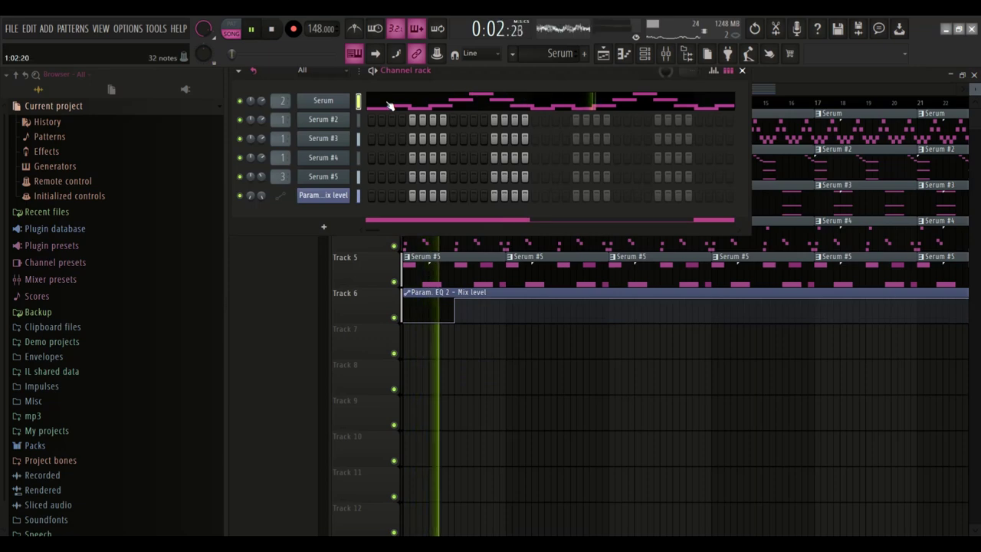
{"action": "left_click", "coordinate": [490, 102]}
{"action": "scroll", "coordinate": [492, 207], "scroll_direction": "up", "scroll_amount": 4}
{"action": "left_click", "coordinate": [390, 113]}
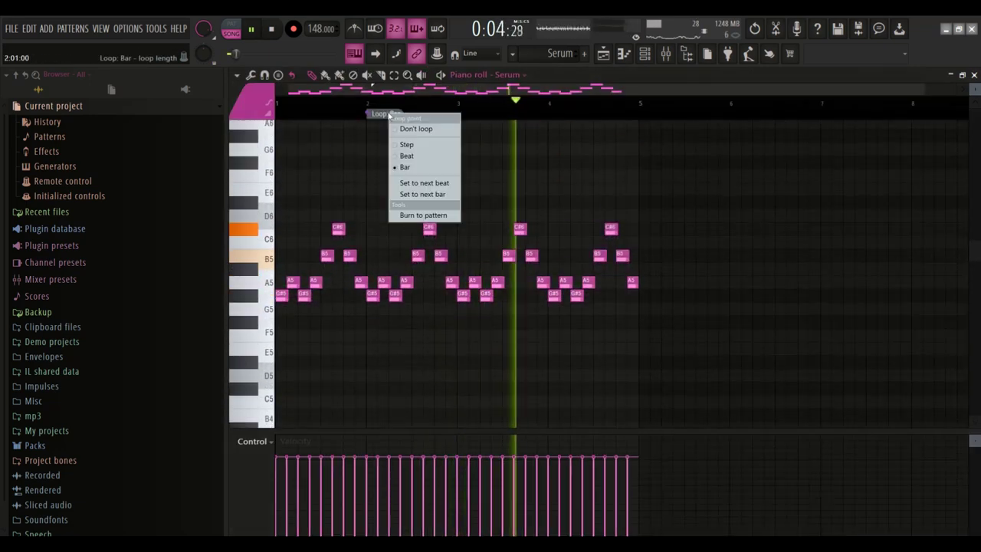
{"action": "key", "text": "Escape"}
{"action": "key", "text": "space"}
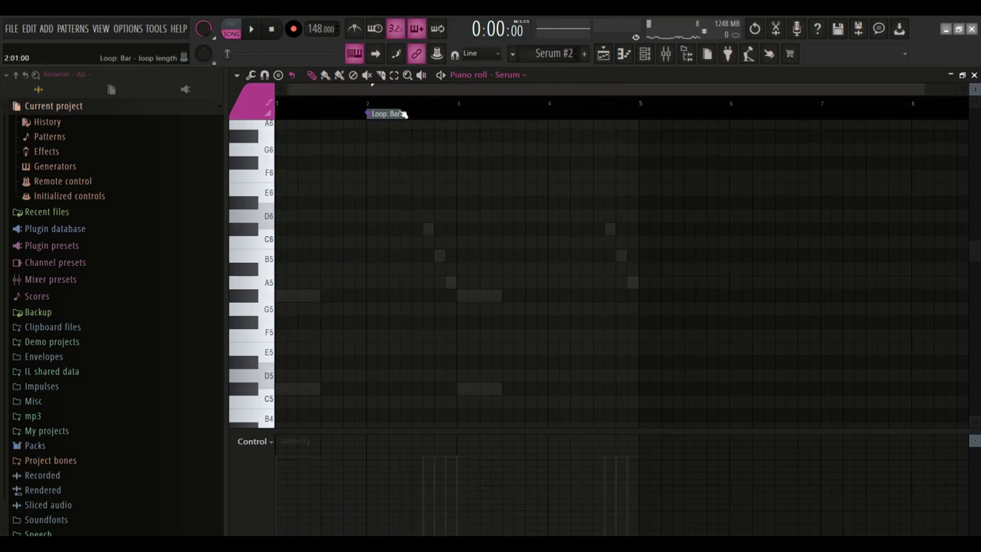
Step: Set the Serum channel's bar 2 loop marker to Don't loop in patterns Serum #2, Serum #3, Serum #4 and Serum #5
{"action": "left_click", "coordinate": [399, 113]}
{"action": "left_click", "coordinate": [410, 130]}
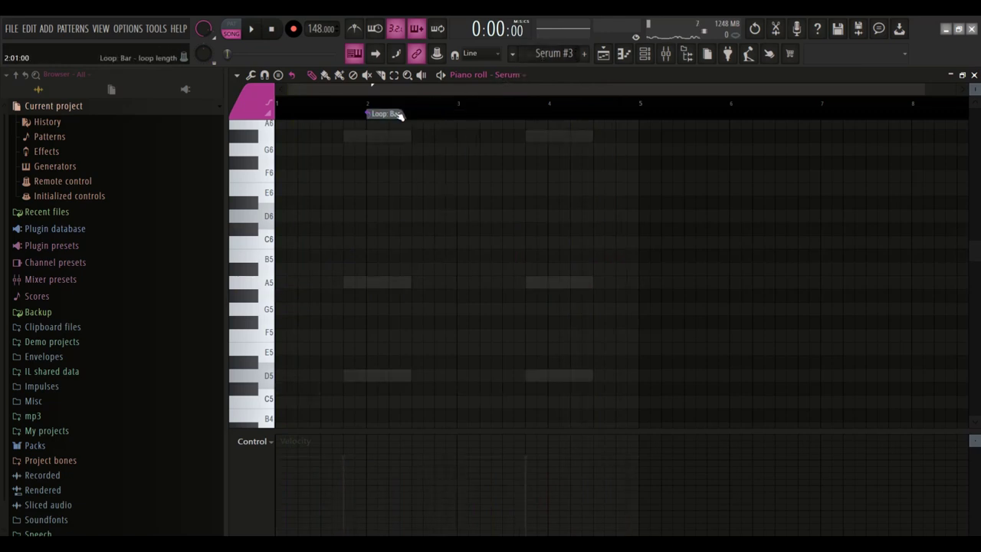
{"action": "left_click", "coordinate": [400, 113]}
{"action": "left_click", "coordinate": [402, 129]}
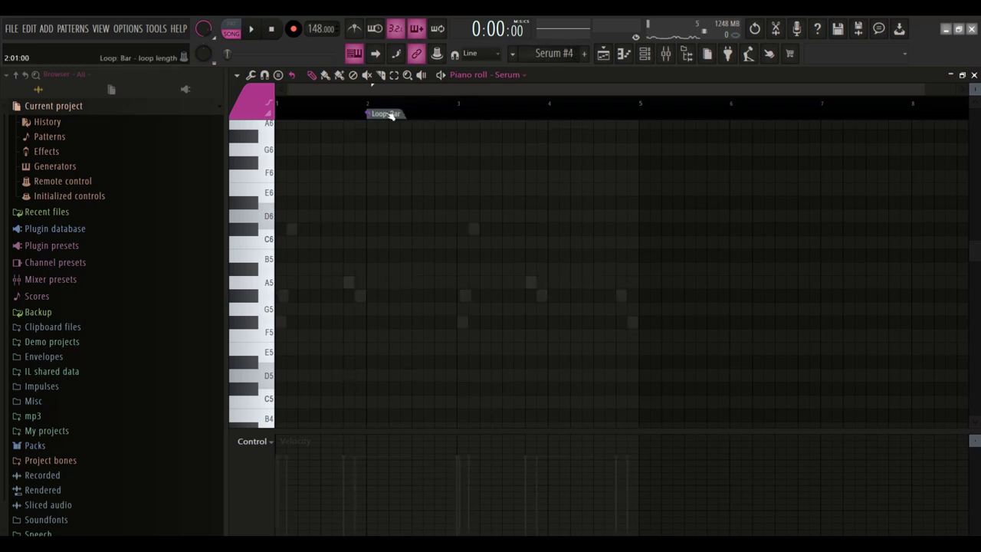
{"action": "left_click", "coordinate": [391, 115]}
{"action": "left_click", "coordinate": [394, 128]}
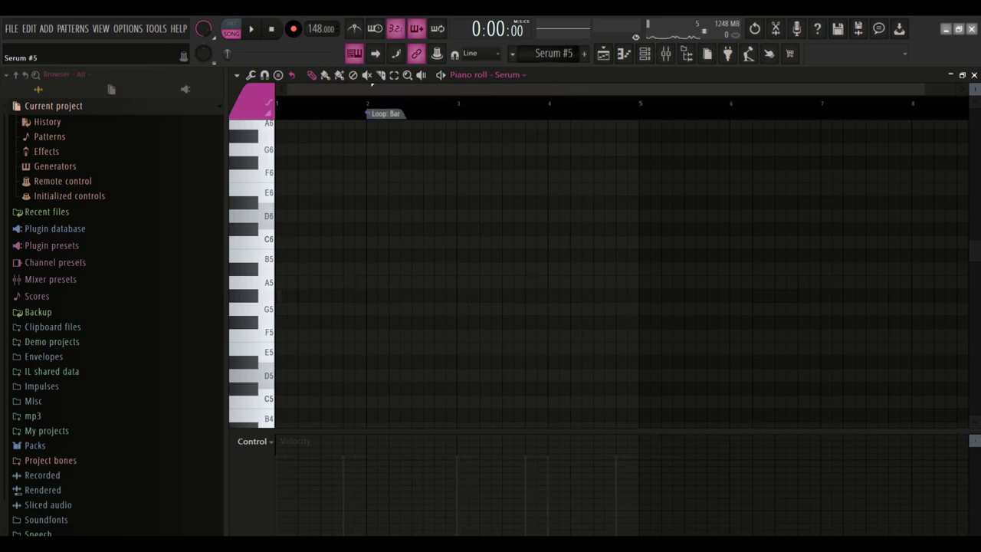
{"action": "left_click", "coordinate": [395, 115]}
{"action": "left_click", "coordinate": [412, 134]}
Step: Play the opening bars of the arrangement and check the Serum #5 clips in the playlist
{"action": "scroll", "coordinate": [497, 208], "scroll_direction": "down", "scroll_amount": 5}
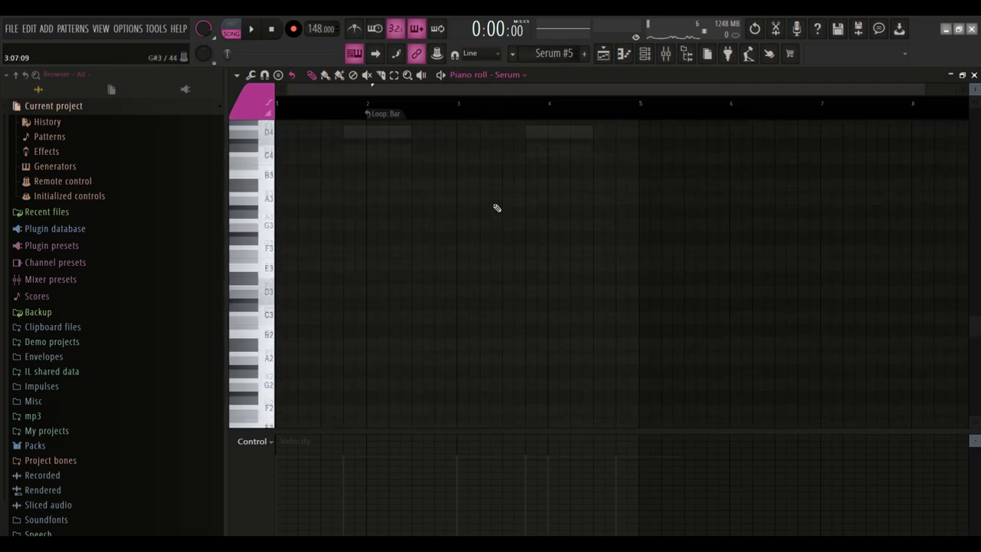
{"action": "key", "text": "space"}
{"action": "key", "text": "F5"}
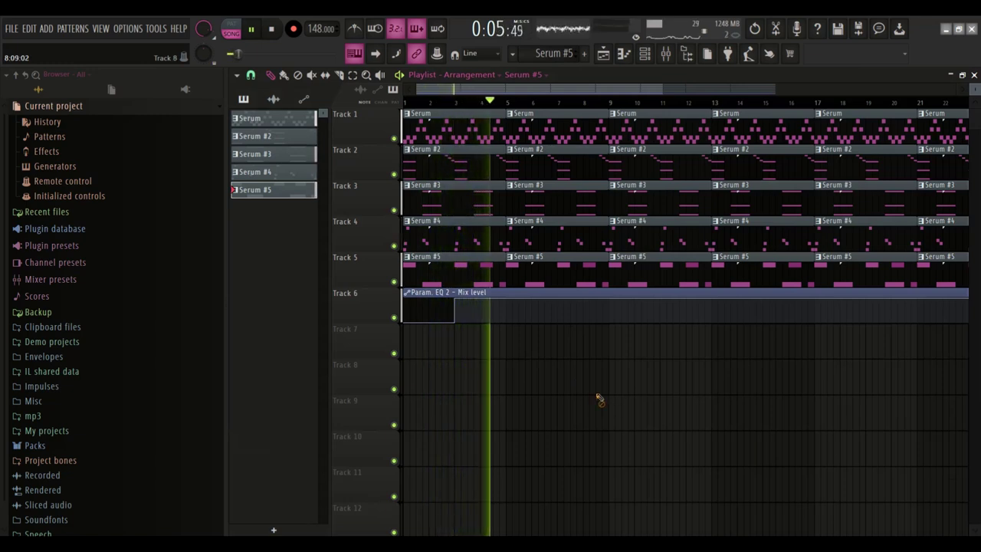
{"action": "key", "text": "space"}
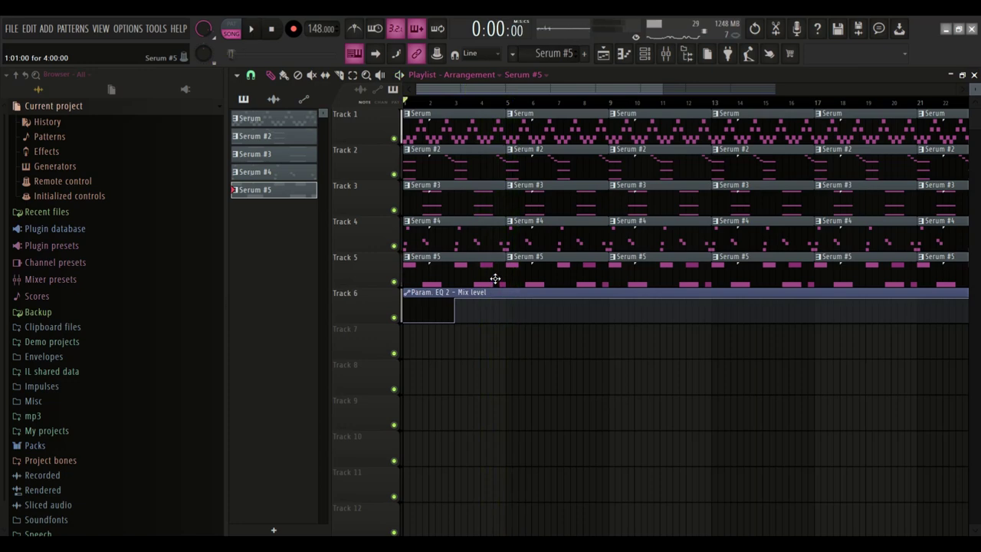
Step: Set the bar 2 loop marker of the Serum #5 channel to Don't loop in pattern Serum #5 and play the arrangement
{"action": "key", "text": "F7"}
{"action": "scroll", "coordinate": [494, 277], "scroll_direction": "left", "scroll_amount": 4}
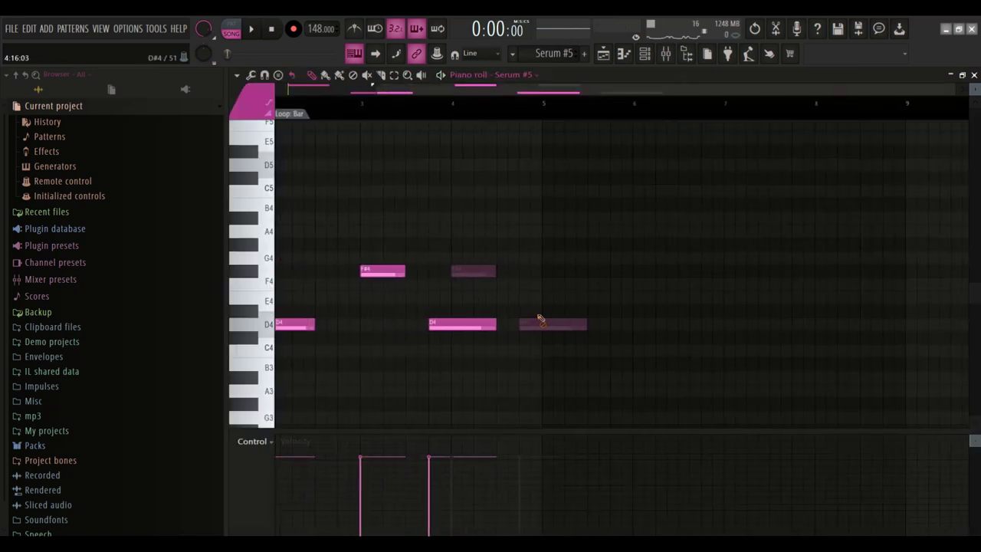
{"action": "scroll", "coordinate": [372, 186], "scroll_direction": "left", "scroll_amount": 2}
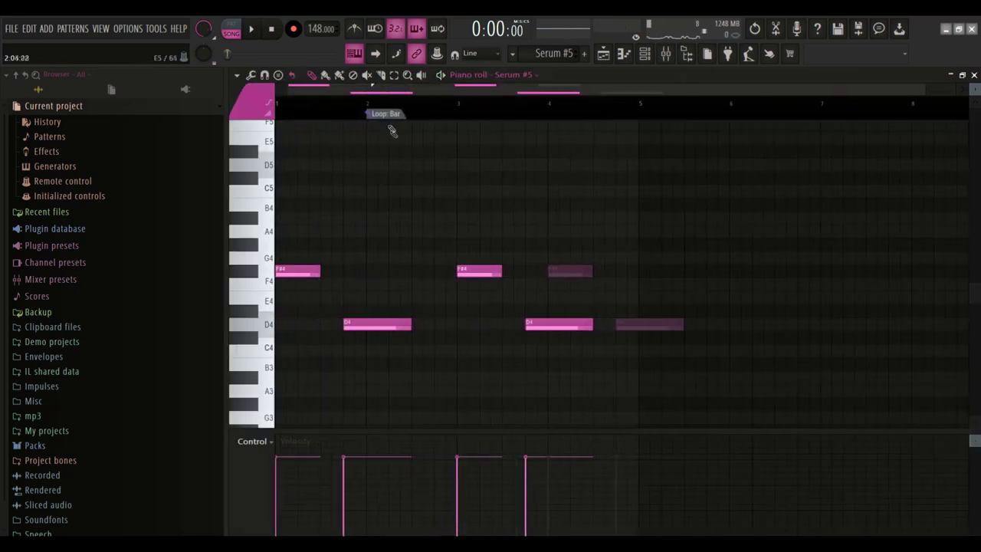
{"action": "left_click", "coordinate": [387, 115]}
{"action": "left_click", "coordinate": [419, 135]}
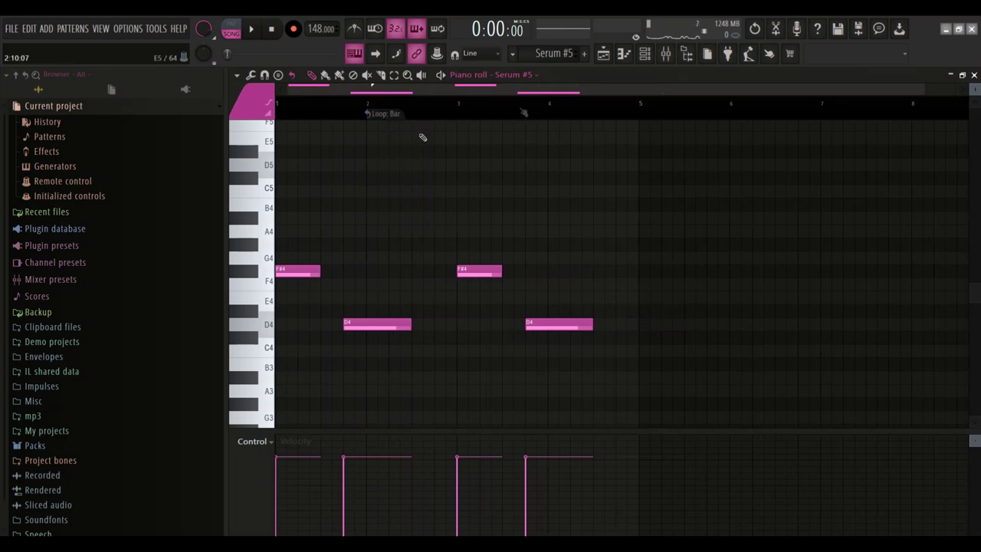
{"action": "left_click", "coordinate": [606, 55]}
{"action": "key", "text": "space"}
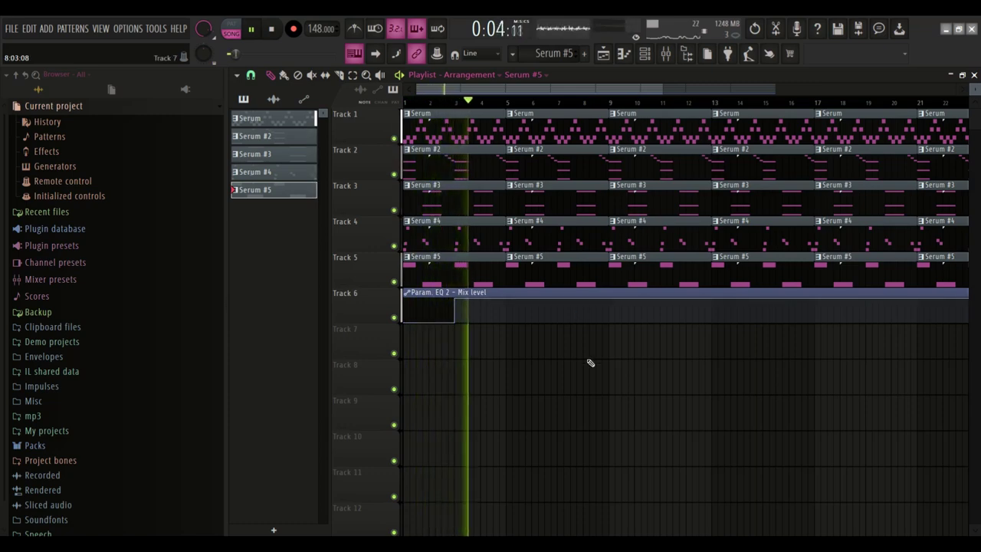
Step: Place an empty Pattern 6 clip on Track 7, lengthen it to four bars and move it to bar 9
{"action": "left_click", "coordinate": [645, 53]}
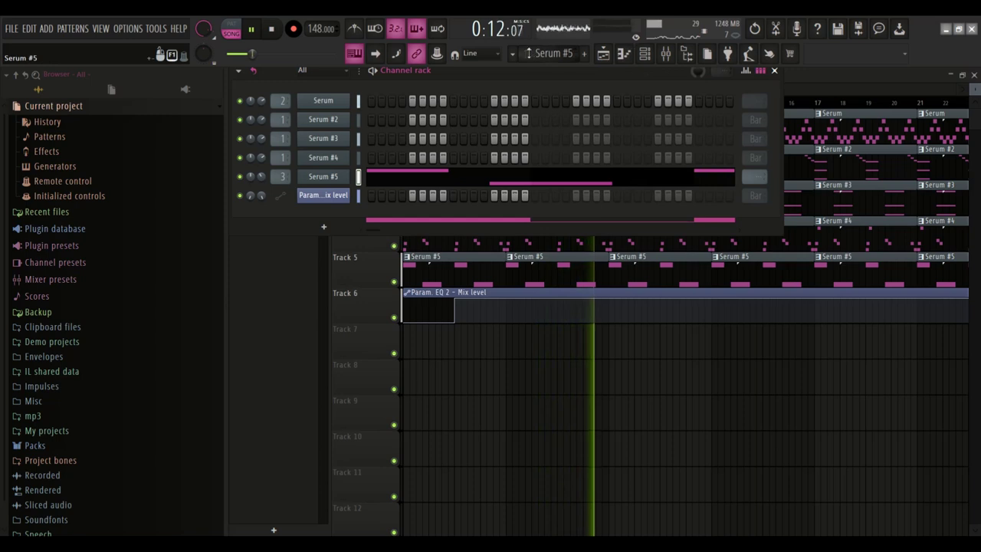
{"action": "scroll", "coordinate": [569, 55], "scroll_direction": "down", "scroll_amount": 1}
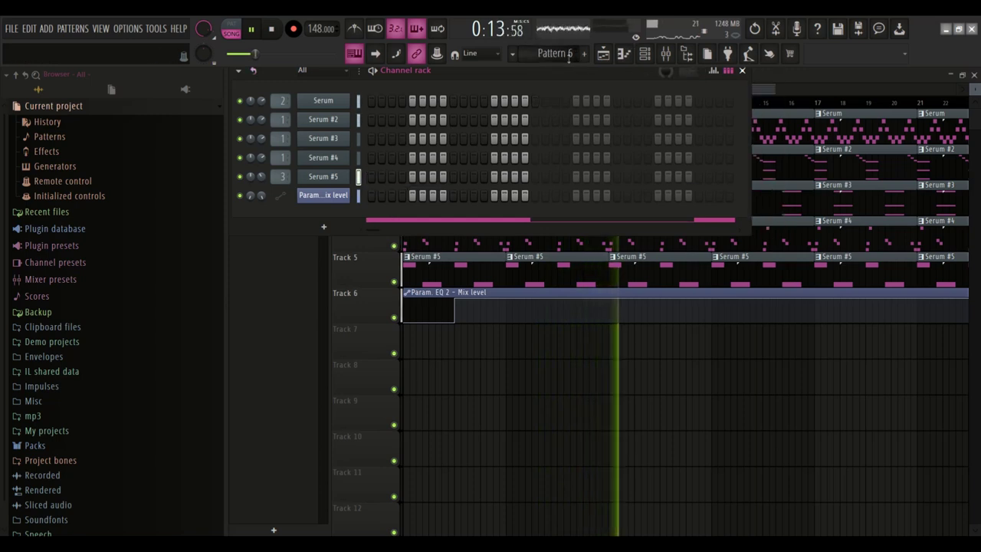
{"action": "left_click", "coordinate": [410, 337]}
{"action": "key", "text": "space"}
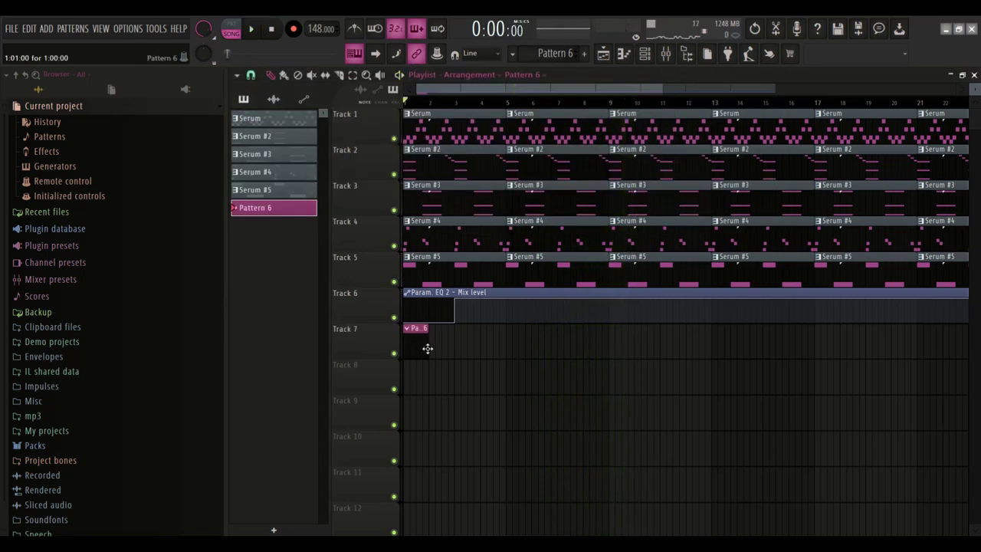
{"action": "left_click_drag", "start_coordinate": [430, 346], "coordinate": [501, 353]}
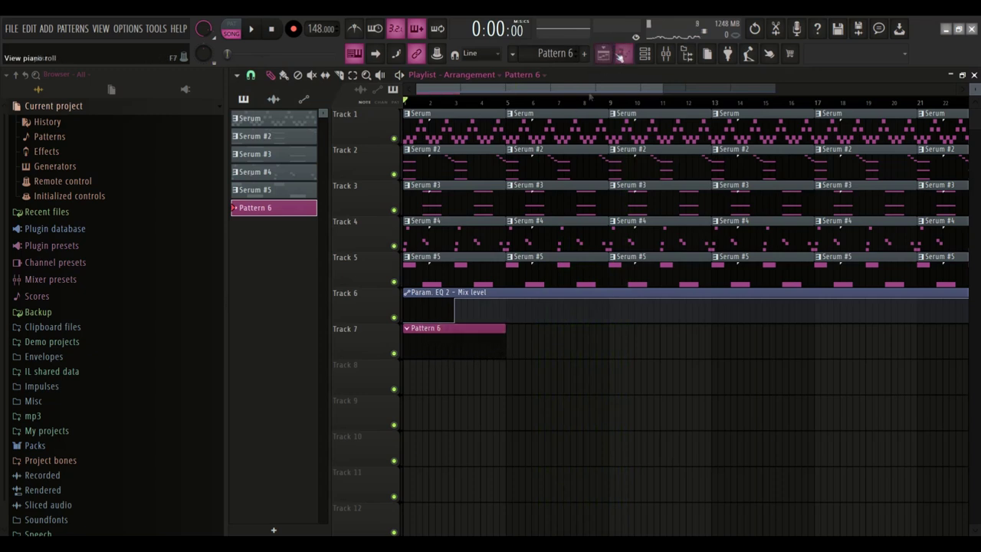
{"action": "left_click_drag", "start_coordinate": [456, 352], "coordinate": [667, 353]}
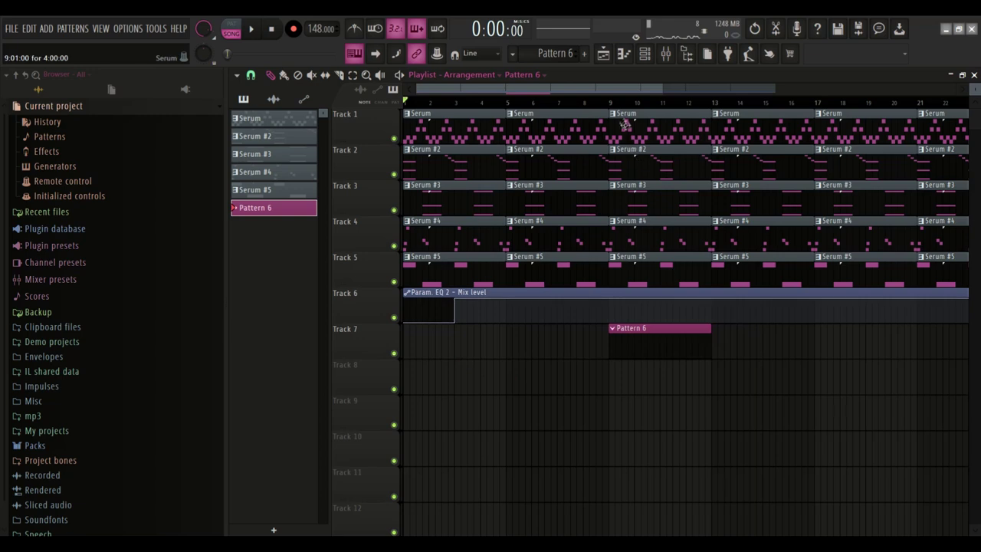
Step: Select bars 9 to 12 in the playlist, loop their playback and open the channel rack
{"action": "left_click_drag", "start_coordinate": [614, 106], "coordinate": [713, 164]}
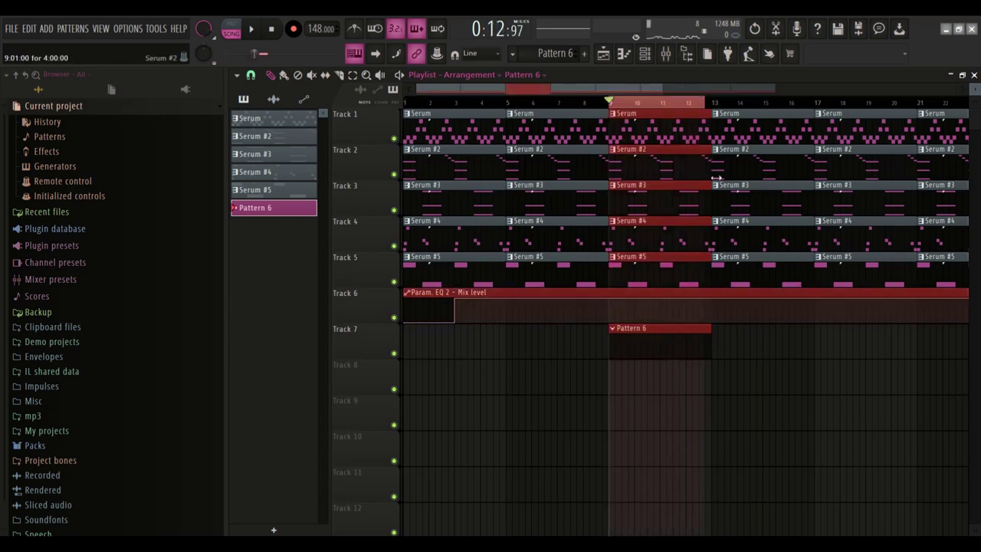
{"action": "key", "text": "space"}
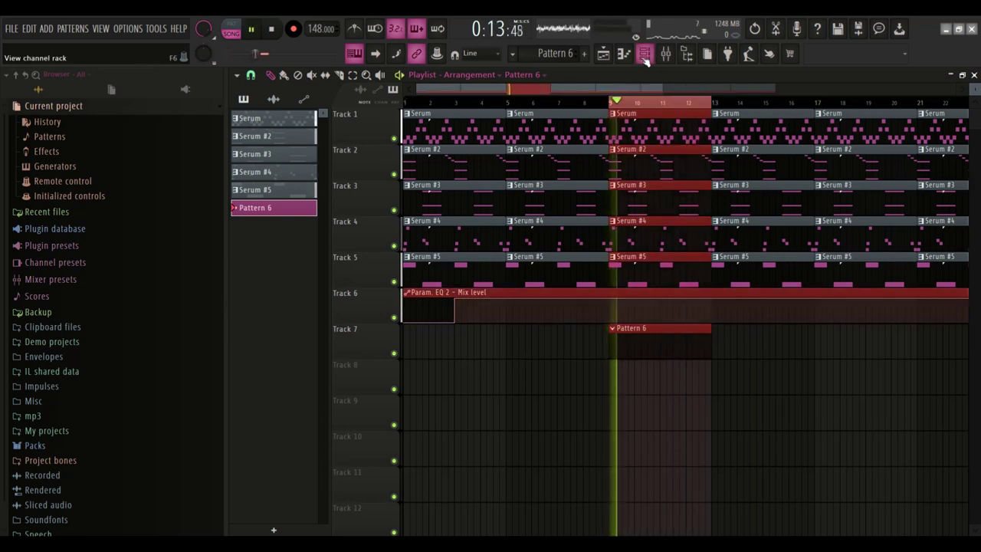
{"action": "key", "text": "F6"}
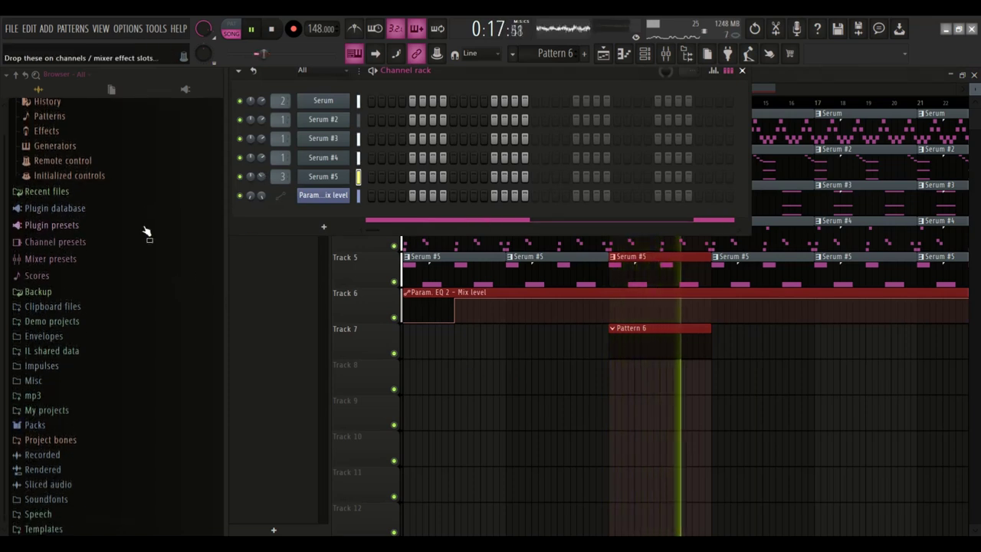
Step: Browse the Drum Kits packs to !UNDERGROUND KITS and open the 808s folder of the Venexxi 3k Drumkit
{"action": "left_click", "coordinate": [38, 444]}
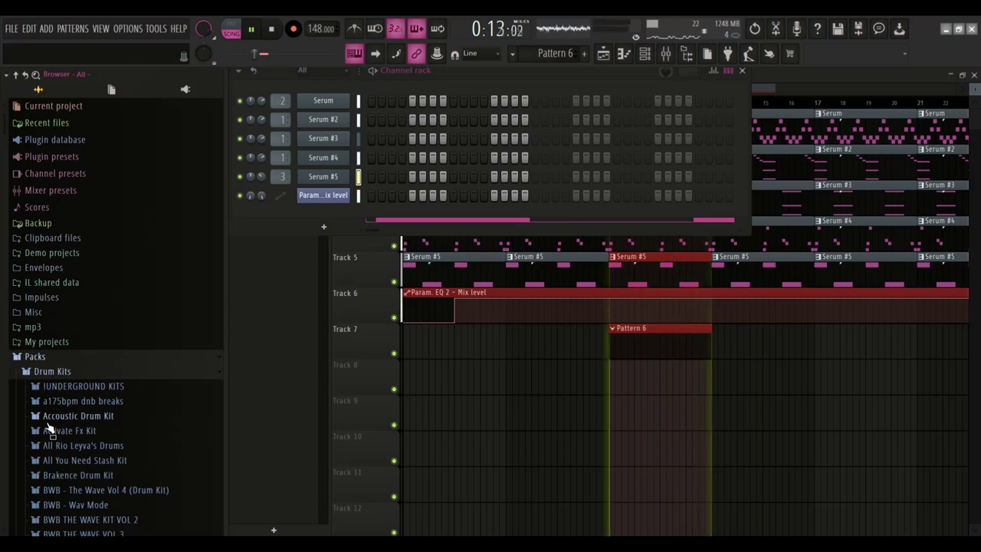
{"action": "scroll", "coordinate": [65, 399], "scroll_direction": "down", "scroll_amount": 8}
{"action": "scroll", "coordinate": [85, 329], "scroll_direction": "up", "scroll_amount": 7}
{"action": "left_click", "coordinate": [85, 358]}
{"action": "scroll", "coordinate": [99, 384], "scroll_direction": "down", "scroll_amount": 3}
{"action": "left_click_drag", "start_coordinate": [100, 252], "coordinate": [115, 390]}
{"action": "left_click", "coordinate": [97, 404]}
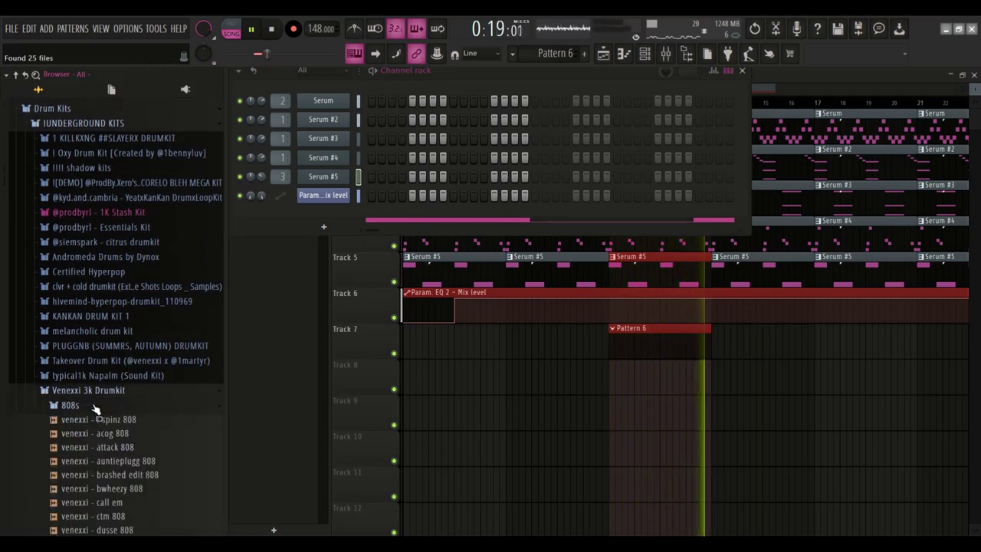
Step: Audition the samples in the 808s folder of the Venexxi 3k Drumkit
{"action": "scroll", "coordinate": [97, 409], "scroll_direction": "down", "scroll_amount": 4}
{"action": "key", "text": "Down"}
{"action": "key", "text": "Down"}
{"action": "key", "text": "Down"}
{"action": "key", "text": "Down"}
{"action": "key", "text": "Down"}
{"action": "scroll", "coordinate": [99, 410], "scroll_direction": "down", "scroll_amount": 3}
{"action": "left_click", "coordinate": [108, 393]}
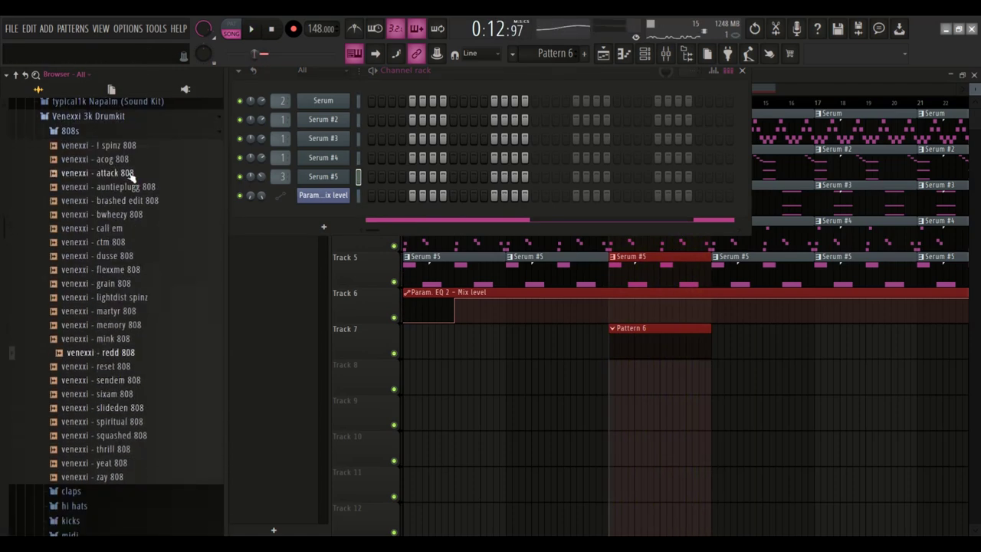
Step: Add the venexxi - bwheezy 808 sample as a new channel and open its piano roll
{"action": "left_click", "coordinate": [121, 200]}
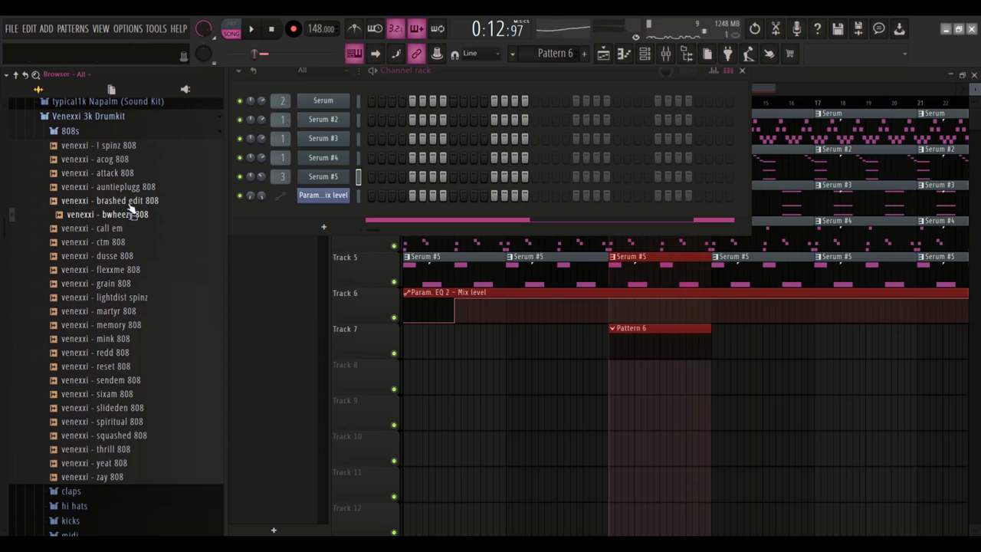
{"action": "left_click_drag", "start_coordinate": [332, 212], "coordinate": [337, 217]}
{"action": "right_click", "coordinate": [337, 217]}
{"action": "left_click", "coordinate": [362, 215]}
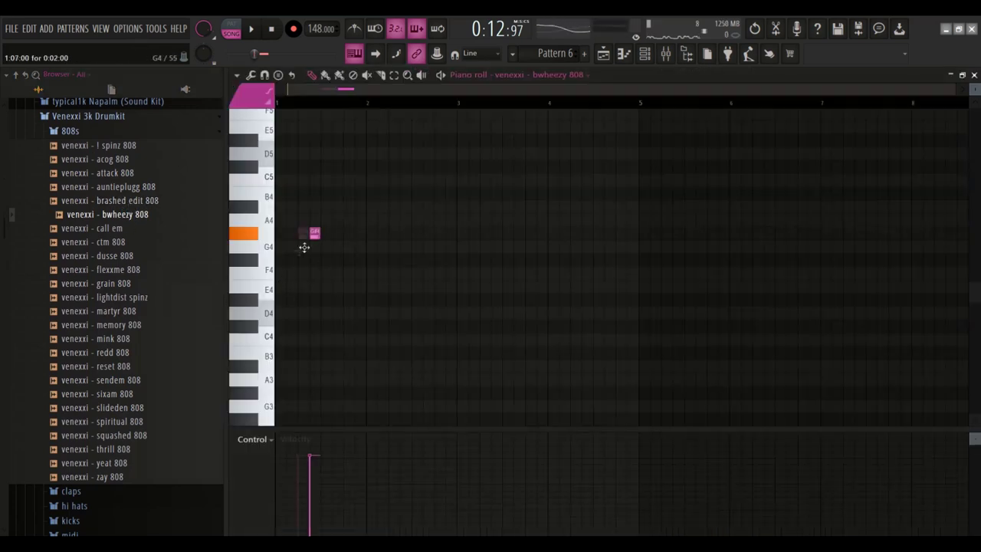
Step: Following the Serum #5 notes, draw an F#5 and a D5 808 note in Pattern 6 and stretch them legato up to bar 3
{"action": "scroll", "coordinate": [276, 337], "scroll_direction": "up", "scroll_amount": 3}
{"action": "left_click", "coordinate": [274, 207]}
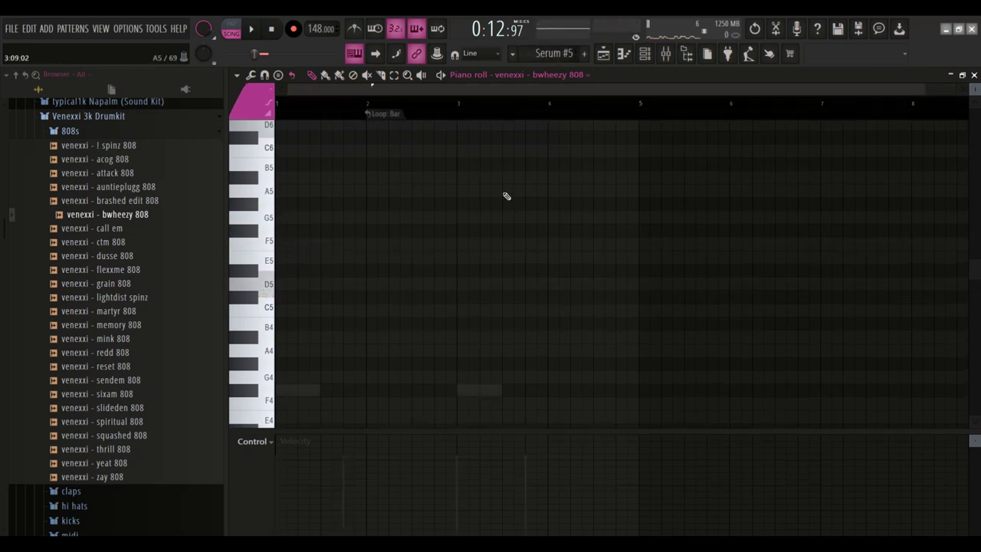
{"action": "scroll", "coordinate": [379, 240], "scroll_direction": "down", "scroll_amount": 3}
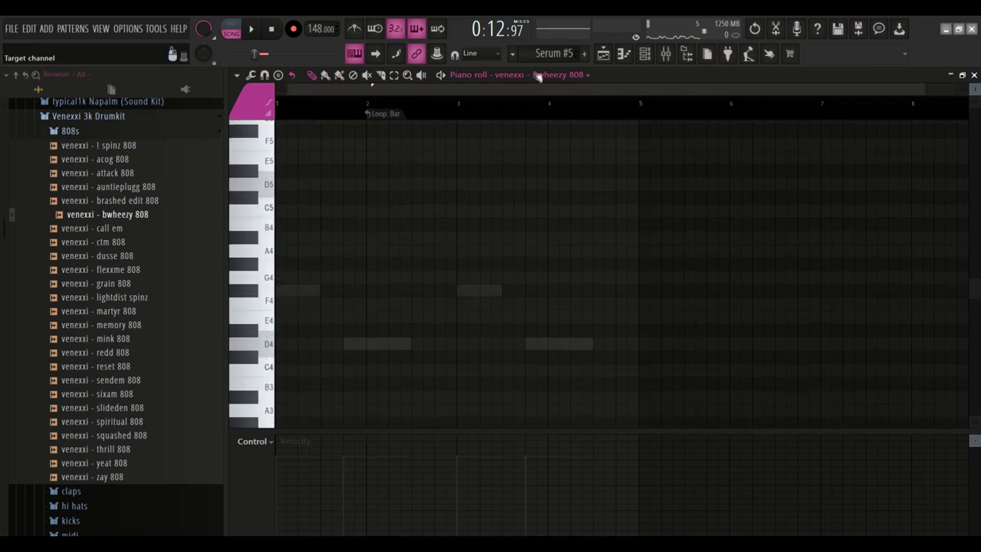
{"action": "key", "text": "F4"}
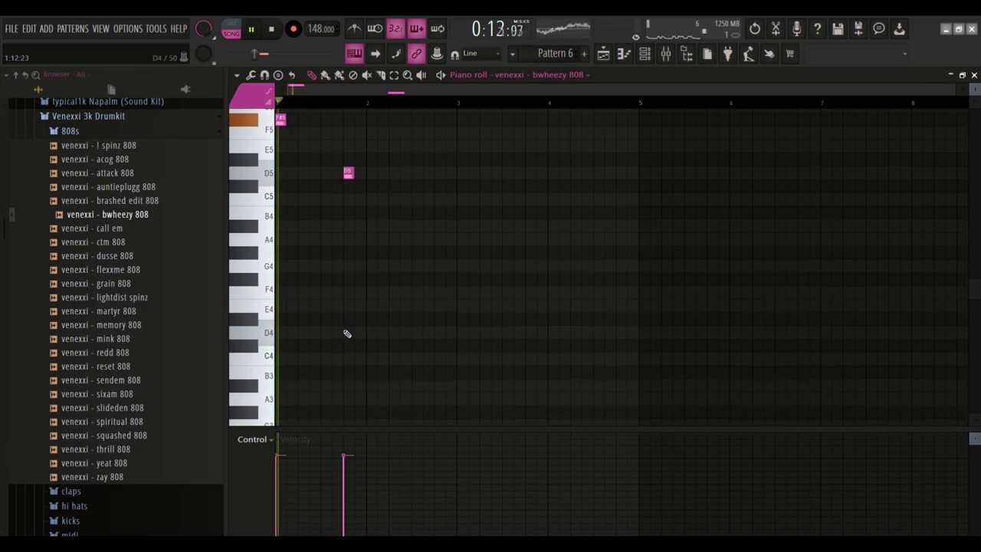
{"action": "left_click", "coordinate": [463, 175]}
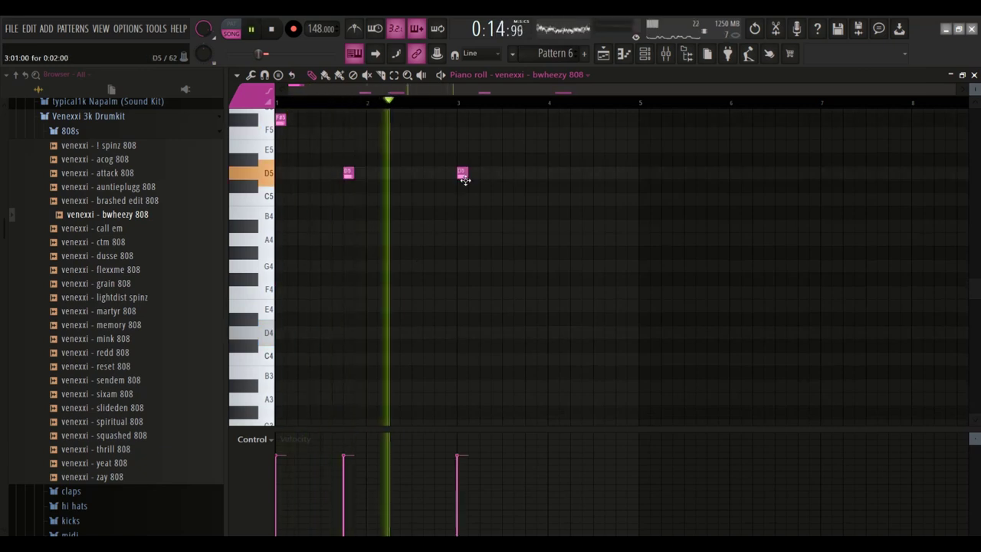
{"action": "key", "text": "ctrl+l"}
{"action": "right_click", "coordinate": [463, 176]}
Step: Stop playback, select both 808 notes and raise their velocity
{"action": "key", "text": "space"}
{"action": "scroll", "coordinate": [463, 179], "scroll_direction": "up", "scroll_amount": 6}
{"action": "key", "text": "ctrl+a"}
{"action": "scroll", "coordinate": [464, 179], "scroll_direction": "up", "scroll_amount": 10}
{"action": "scroll", "coordinate": [531, 287], "scroll_direction": "down", "scroll_amount": 4}
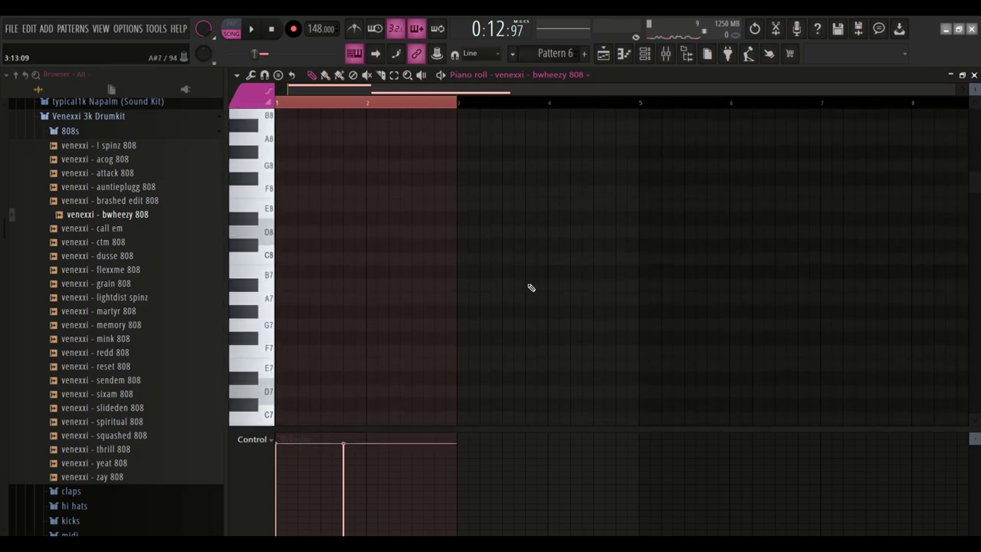
Step: Set the bwheezy 808 channel volume to 72% during playback and return to its piano roll
{"action": "left_click", "coordinate": [646, 53]}
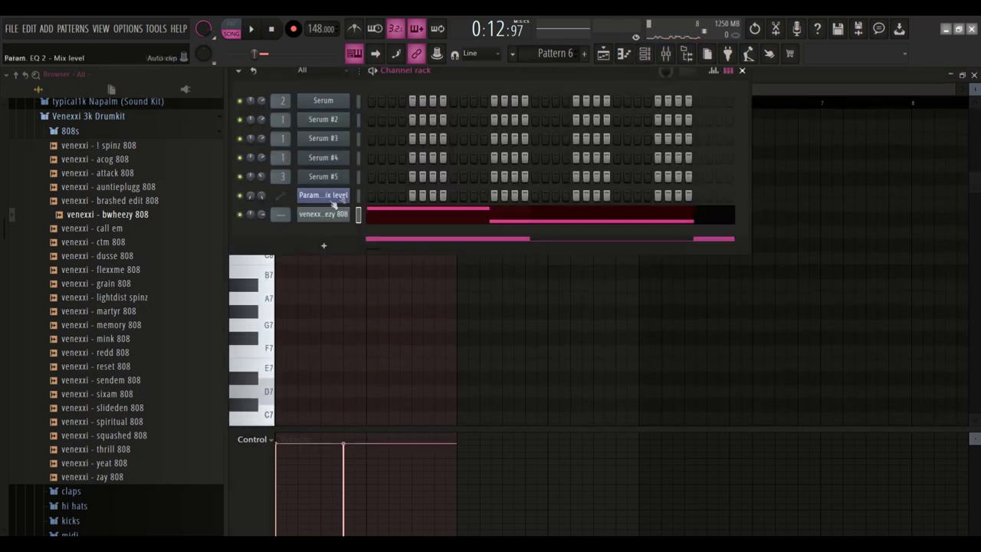
{"action": "key", "text": "space"}
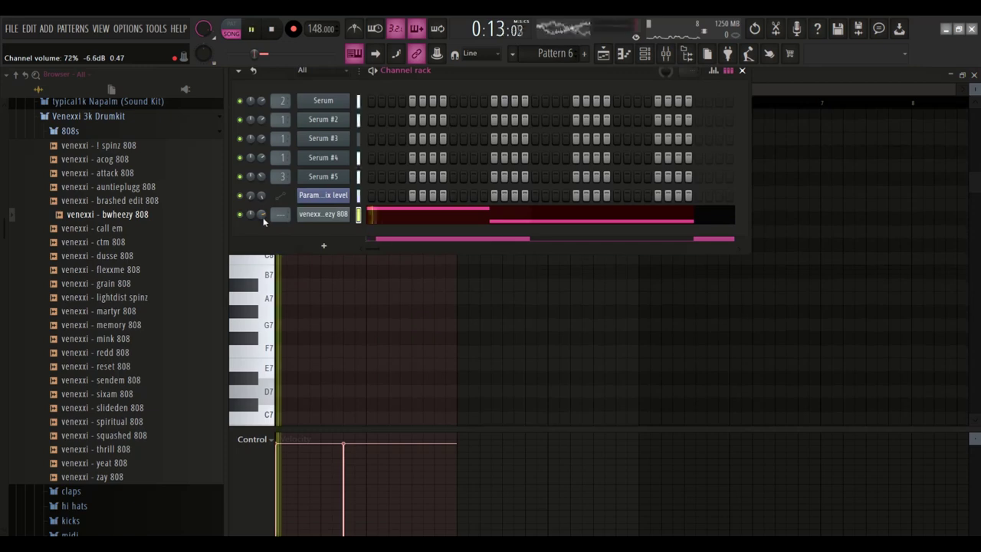
{"action": "left_click", "coordinate": [390, 214]}
{"action": "scroll", "coordinate": [410, 270], "scroll_direction": "down", "scroll_amount": 6}
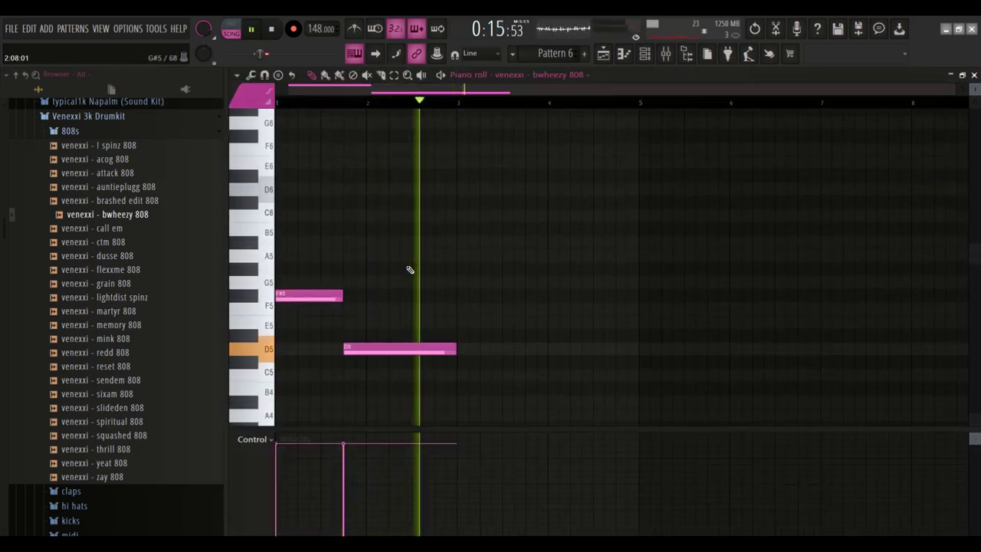
Step: Duplicate the two-bar 808 phrase into bars 3 and 4
{"action": "key", "text": "ctrl+b"}
{"action": "key", "text": "ctrl+d"}
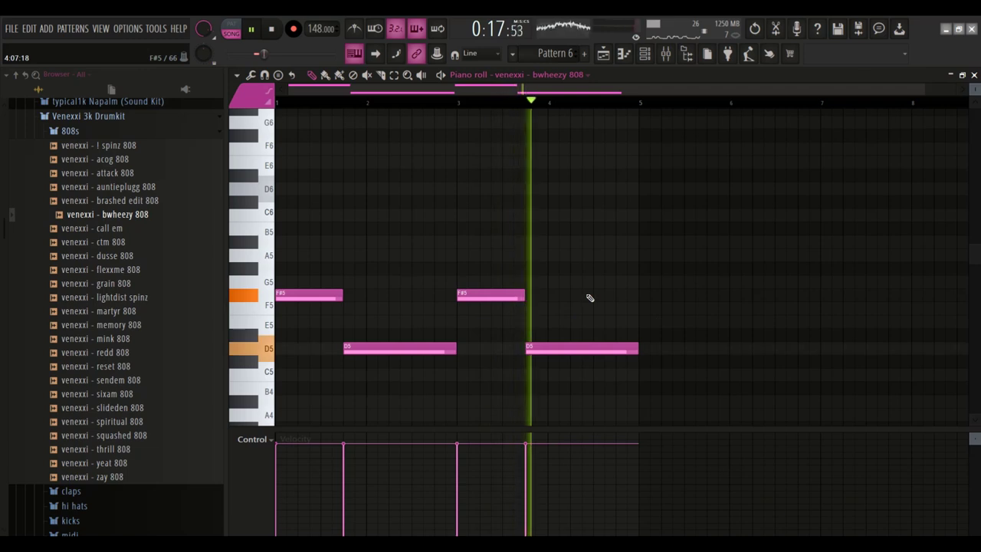
{"action": "key", "text": "space"}
Step: Add a short B5 note ending bar 4, shorten the D5 before it and place a six-step D5 slide note at 4:15
{"action": "left_click", "coordinate": [600, 244]}
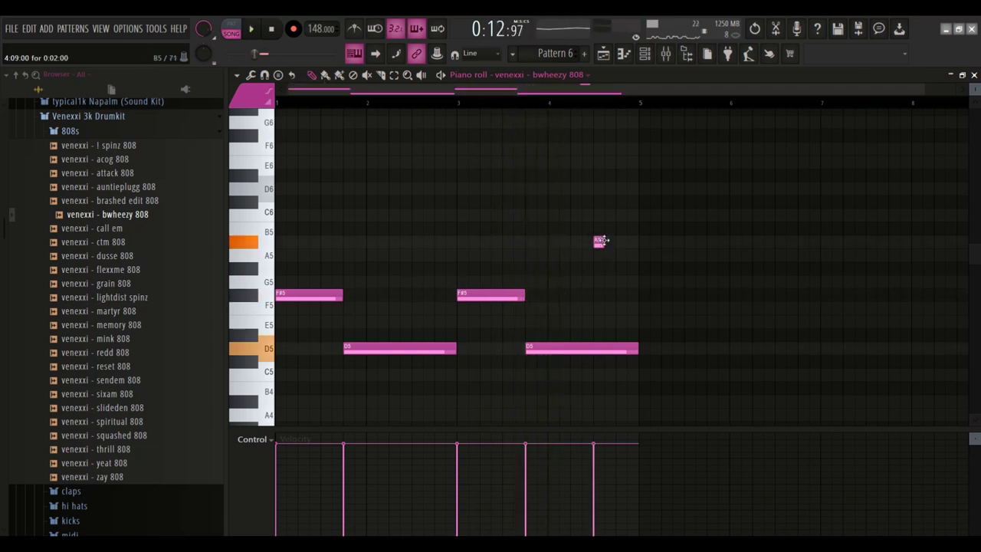
{"action": "left_click_drag", "start_coordinate": [600, 240], "coordinate": [601, 229]}
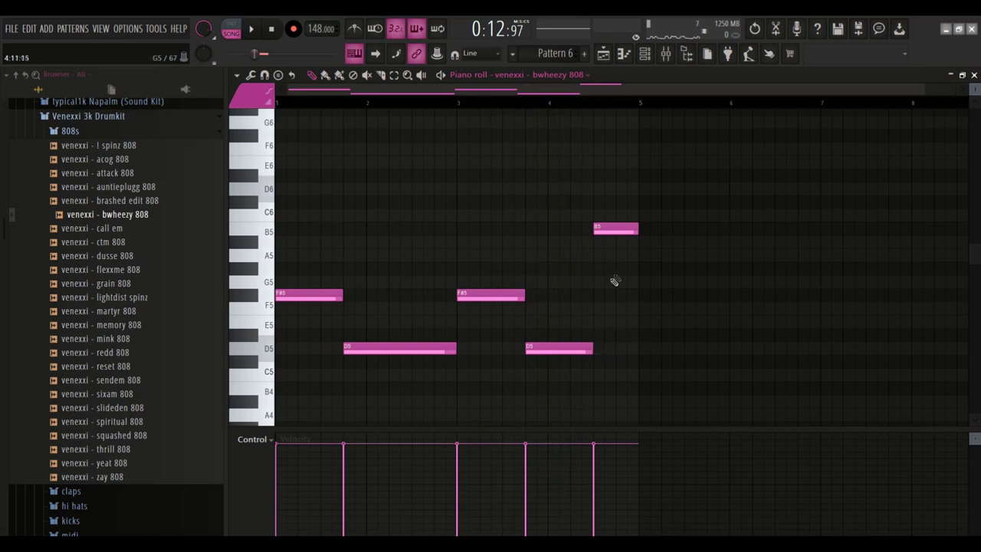
{"action": "left_click", "coordinate": [630, 354]}
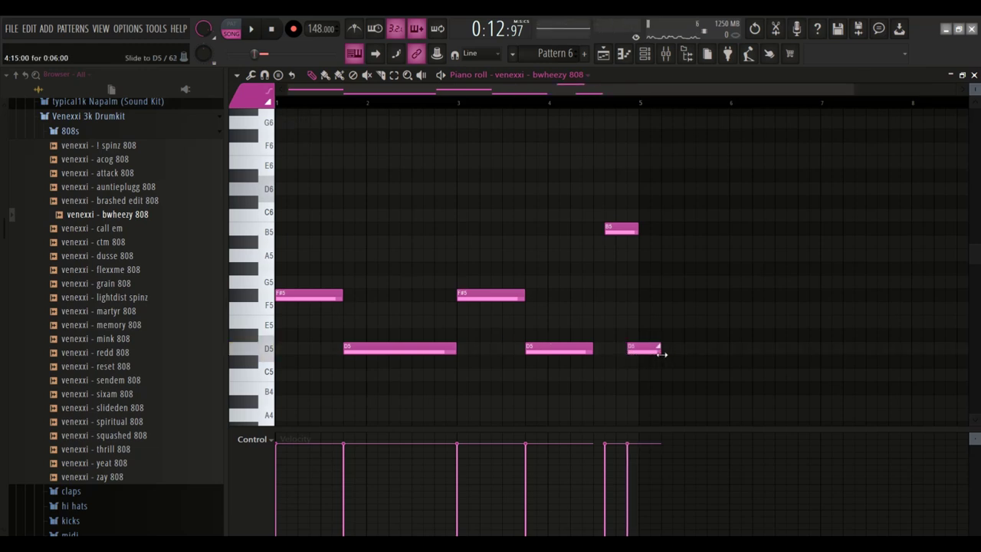
Step: Duplicate the whole four-bar 808 phrase into bars 5 to 8
{"action": "left_click_drag", "start_coordinate": [371, 268], "coordinate": [724, 427]}
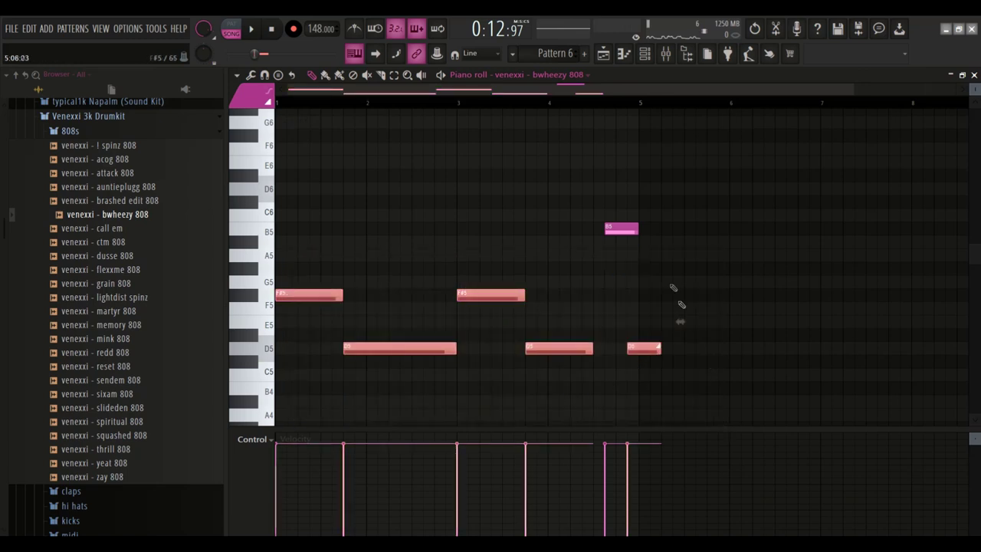
{"action": "key", "text": "ctrl+b"}
{"action": "left_click_drag", "start_coordinate": [549, 308], "coordinate": [528, 299]}
{"action": "left_click", "coordinate": [867, 354]}
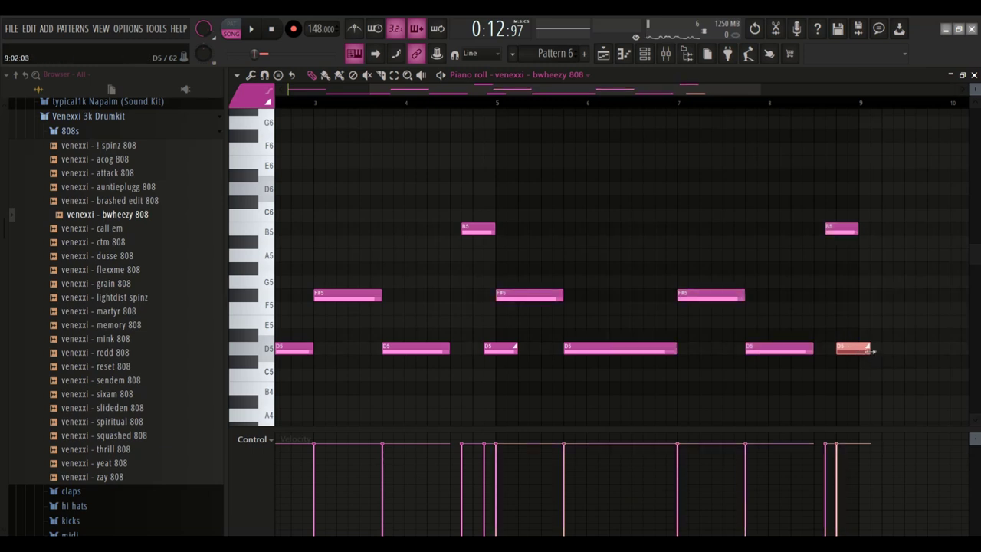
{"action": "scroll", "coordinate": [646, 358], "scroll_direction": "up", "scroll_amount": 3}
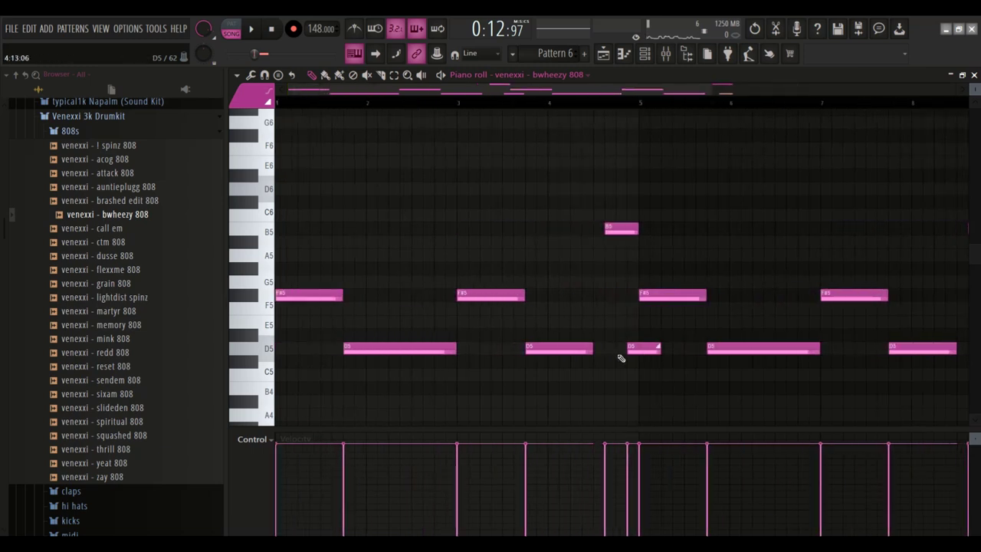
Step: Shorten the F#5 note at bar 3 to six steps and add a second six-step F#5 right behind it at 3:07
{"action": "left_click_drag", "start_coordinate": [525, 305], "coordinate": [500, 300]}
{"action": "key", "text": "space"}
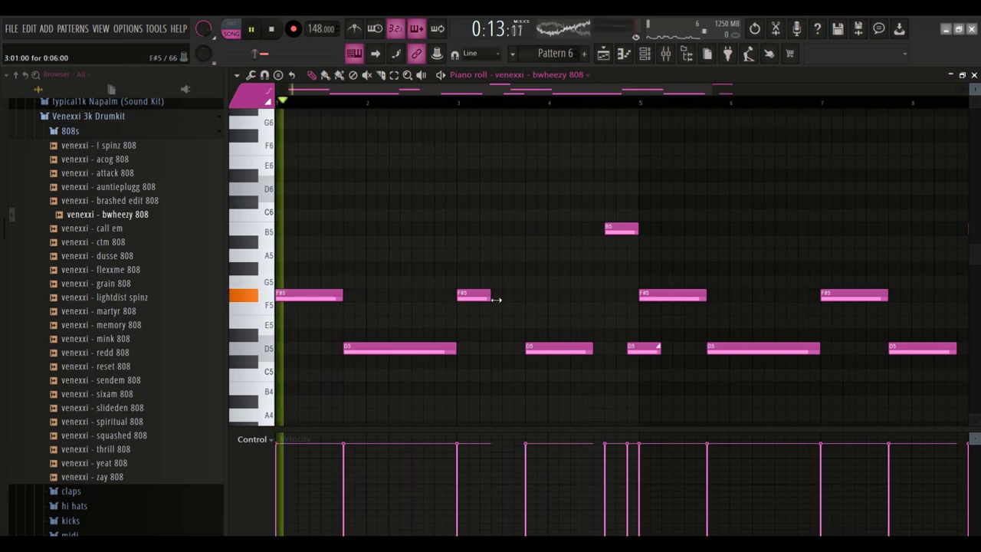
{"action": "left_click", "coordinate": [506, 296]}
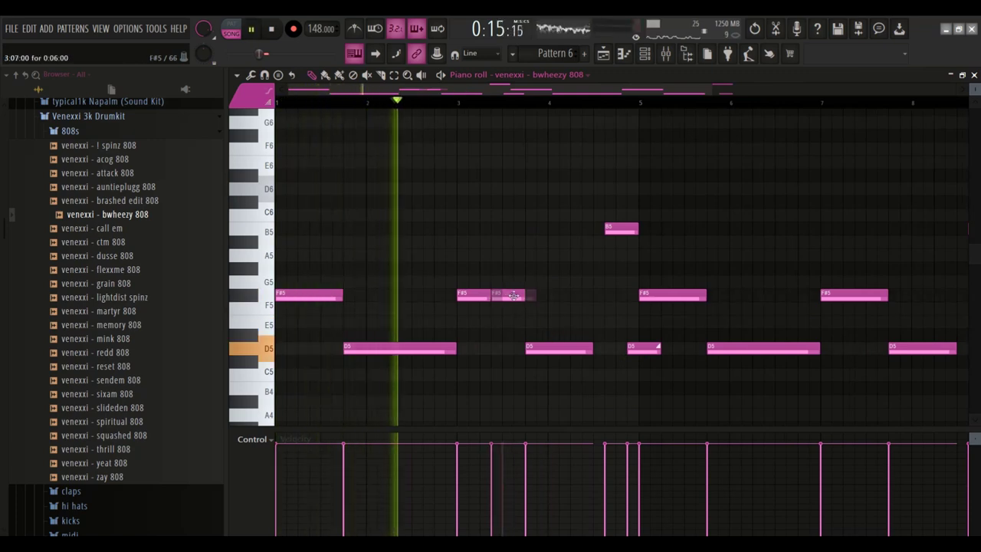
{"action": "left_click_drag", "start_coordinate": [519, 296], "coordinate": [508, 295]}
Step: Select every note of the 808 pattern, raise the velocity further and stop playback
{"action": "key", "text": "ctrl+a"}
{"action": "scroll", "coordinate": [532, 282], "scroll_direction": "up", "scroll_amount": 1}
{"action": "key", "text": "space"}
Step: Enable the volume envelope of the bwheezy 808 sampler with minimal attack and release, and collapse the 808s folder
{"action": "left_click", "coordinate": [645, 53]}
{"action": "left_click", "coordinate": [332, 212]}
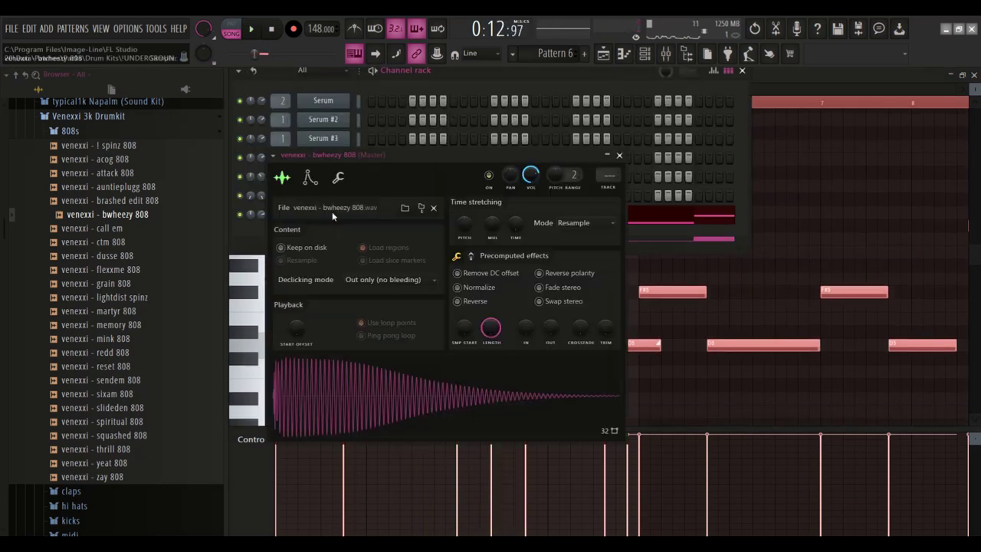
{"action": "left_click", "coordinate": [310, 179]}
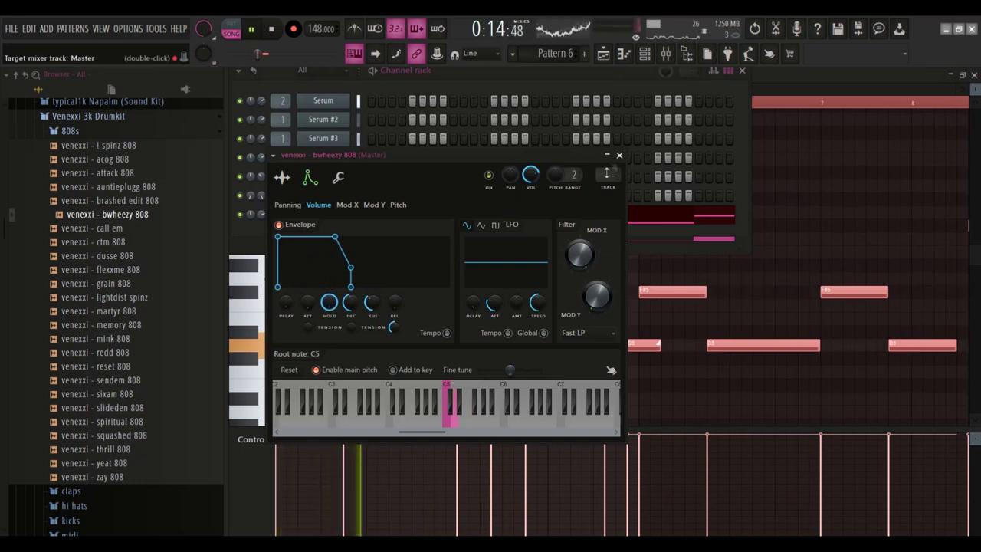
{"action": "left_click", "coordinate": [620, 156]}
{"action": "left_click", "coordinate": [212, 133]}
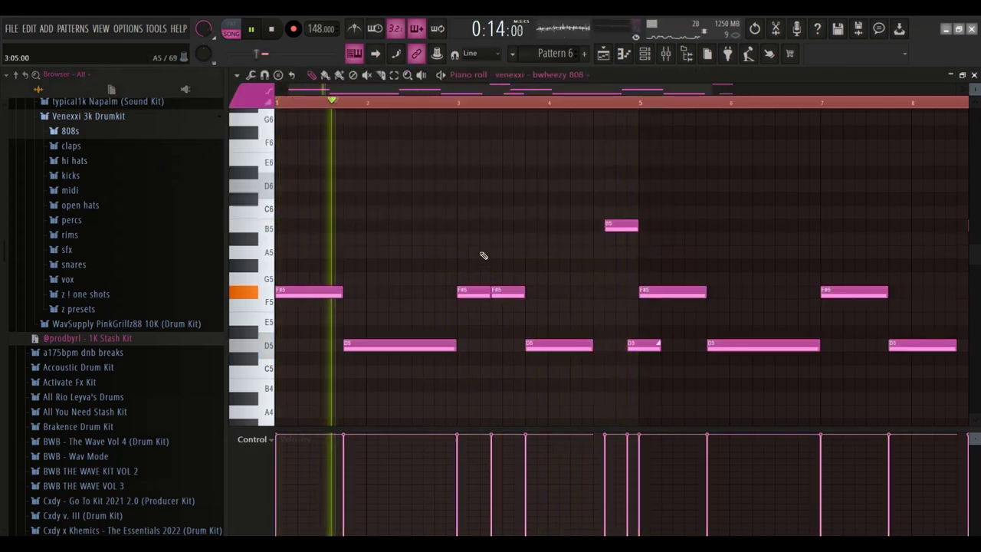
Step: Lengthen the Pattern 6 clip on Track 7 to eight bars and extend the looped playback to bars 9 to 16
{"action": "key", "text": "F5"}
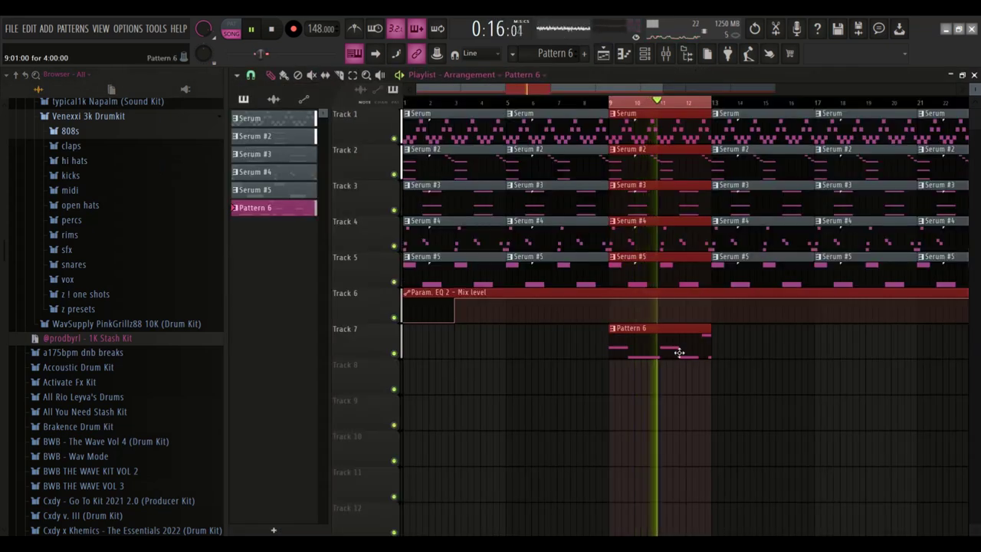
{"action": "mouse_move", "coordinate": [714, 341]}
{"action": "left_mouse_down"}
{"action": "mouse_move", "coordinate": [802, 337]}
{"action": "mouse_move", "coordinate": [715, 341]}
{"action": "left_mouse_up"}
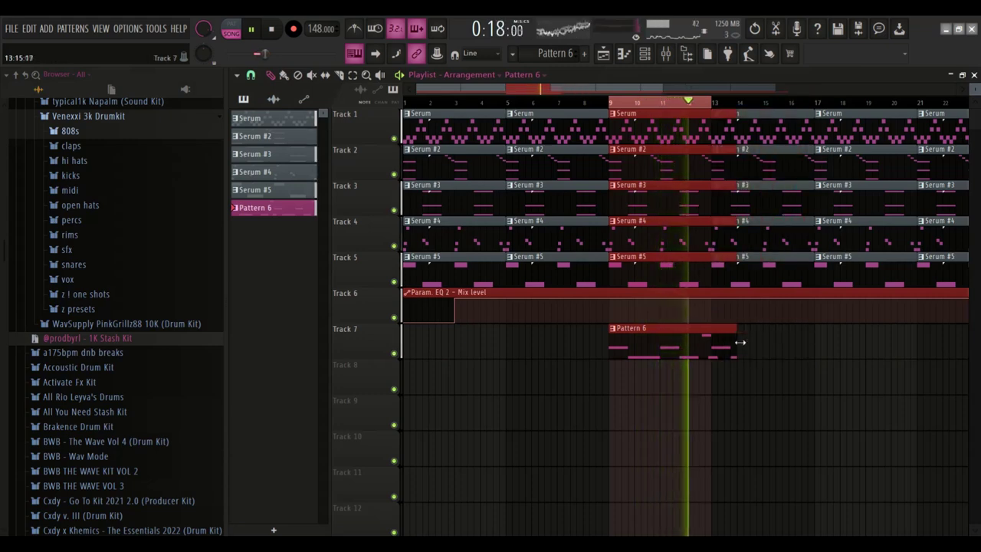
{"action": "key", "text": "space"}
{"action": "left_click", "coordinate": [706, 348]}
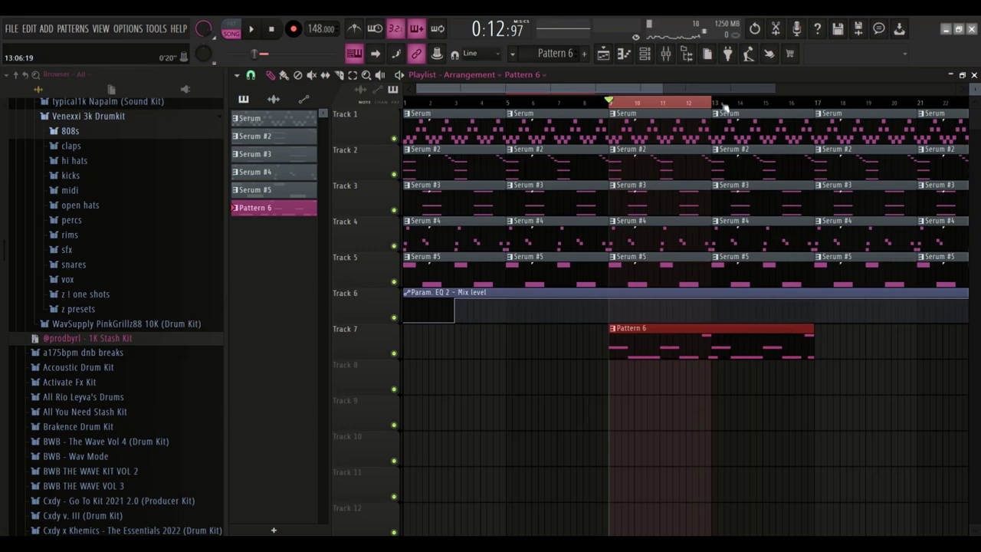
{"action": "left_click_drag", "start_coordinate": [724, 106], "coordinate": [809, 102]}
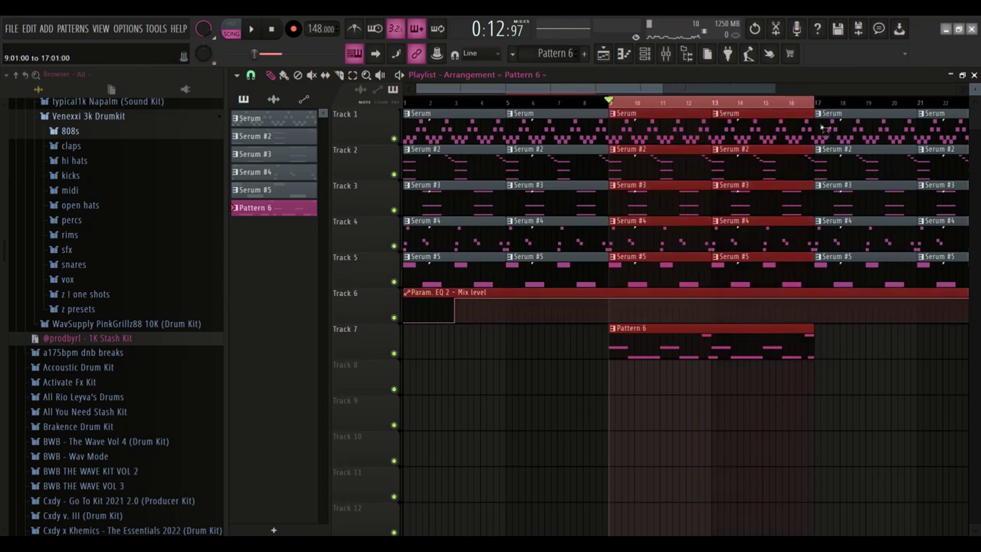
{"action": "key", "text": "space"}
Step: Audition samples in the hi hats folder and add venexxi - dist hi hat to the channel rack
{"action": "key", "text": "F6"}
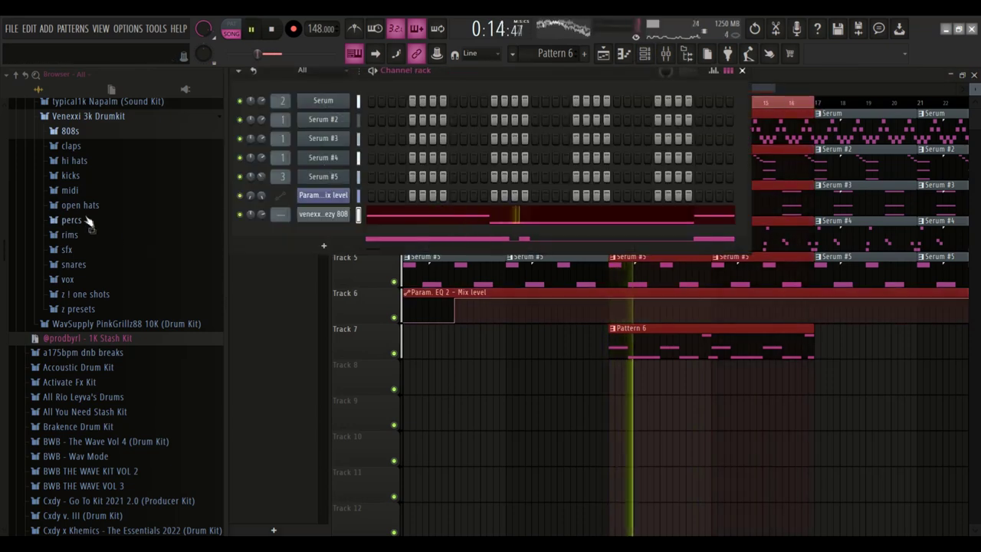
{"action": "left_click", "coordinate": [75, 160]}
{"action": "left_click", "coordinate": [92, 189]}
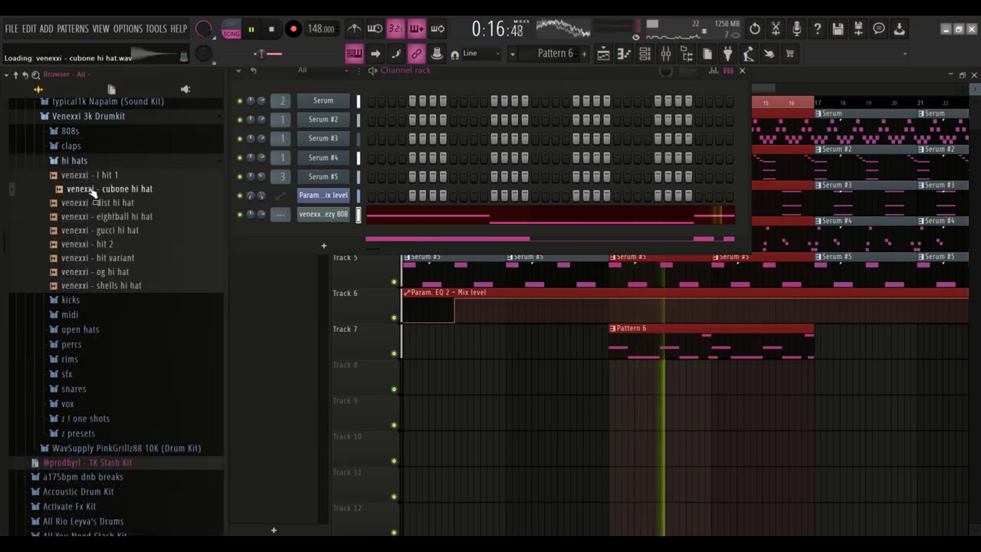
{"action": "left_click", "coordinate": [93, 202]}
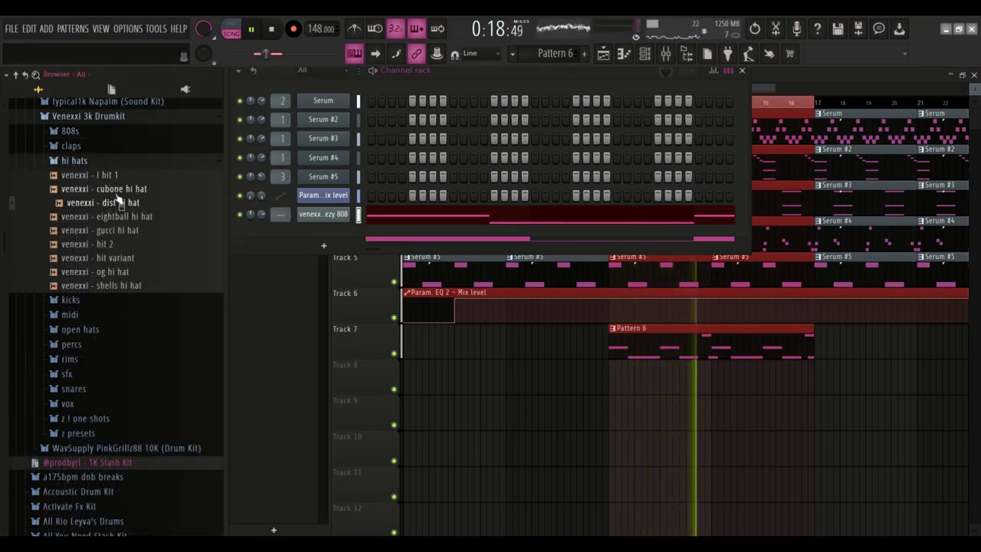
{"action": "left_click_drag", "start_coordinate": [119, 201], "coordinate": [330, 227]}
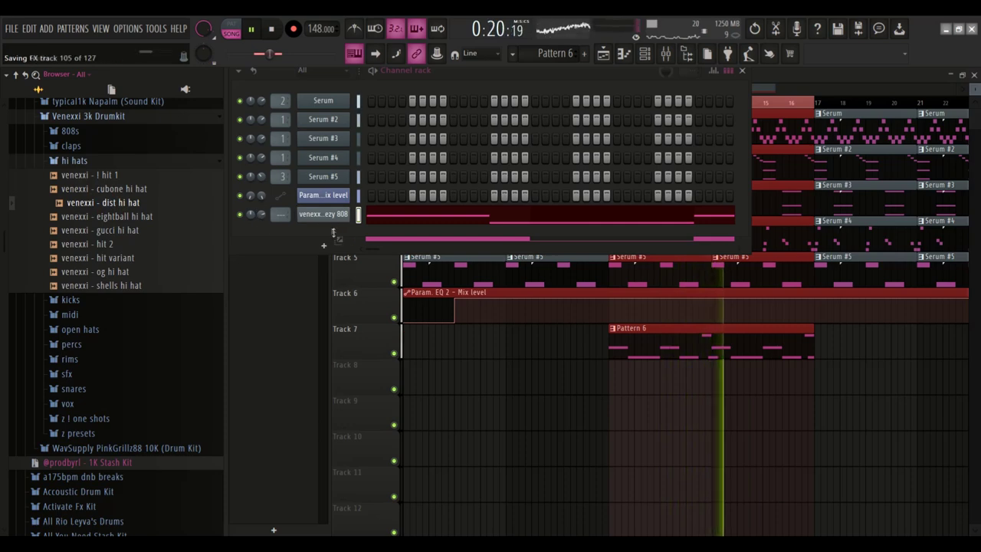
Step: Open the piano roll for the venexxi - dist hi hat channel
{"action": "right_click", "coordinate": [351, 231]}
{"action": "left_click", "coordinate": [377, 234]}
{"action": "right_click", "coordinate": [352, 232]}
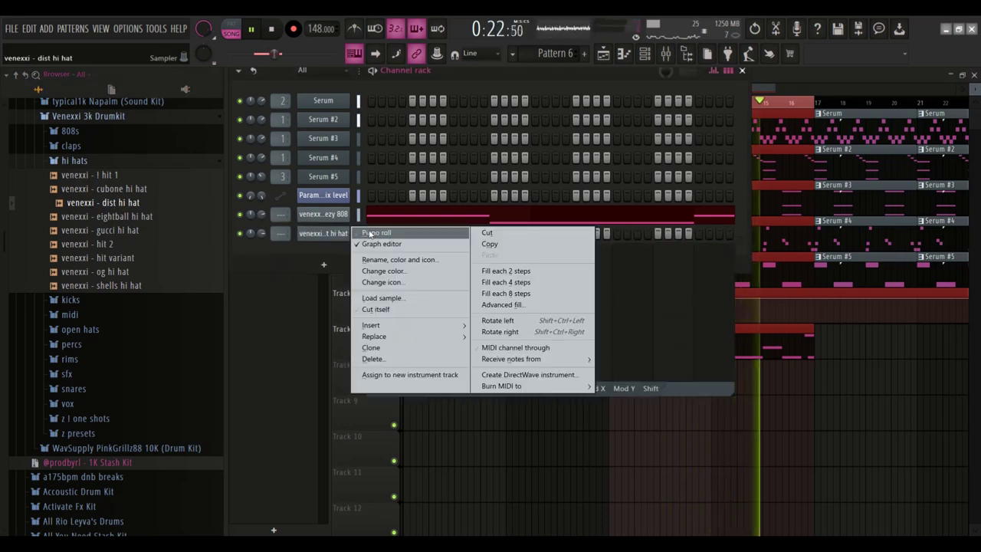
{"action": "left_click", "coordinate": [377, 233]}
{"action": "left_click", "coordinate": [299, 372]}
{"action": "left_click_drag", "start_coordinate": [308, 374], "coordinate": [298, 379]}
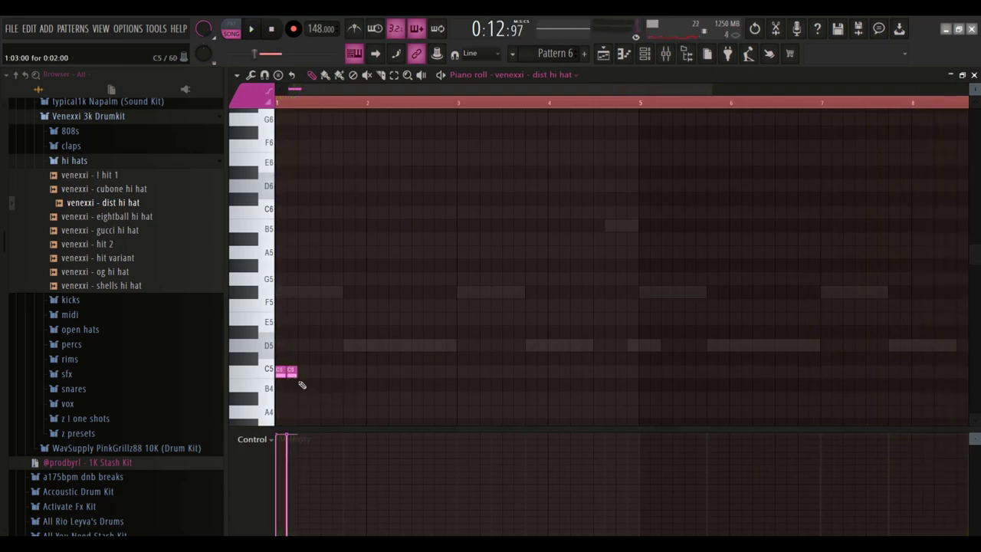
{"action": "left_click", "coordinate": [323, 374]}
{"action": "scroll", "coordinate": [341, 376], "scroll_direction": "up", "scroll_amount": 2}
{"action": "key", "text": "space"}
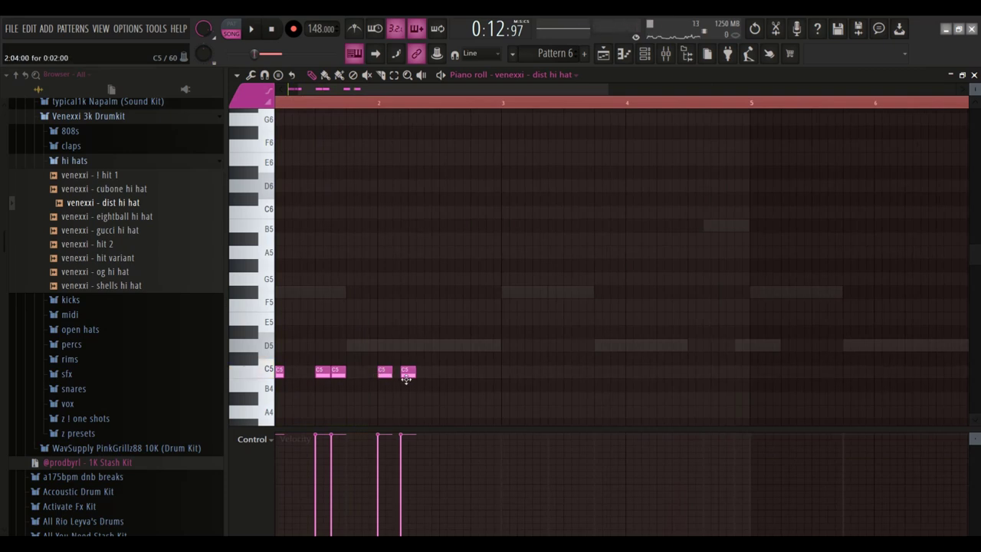
{"action": "key", "text": "space"}
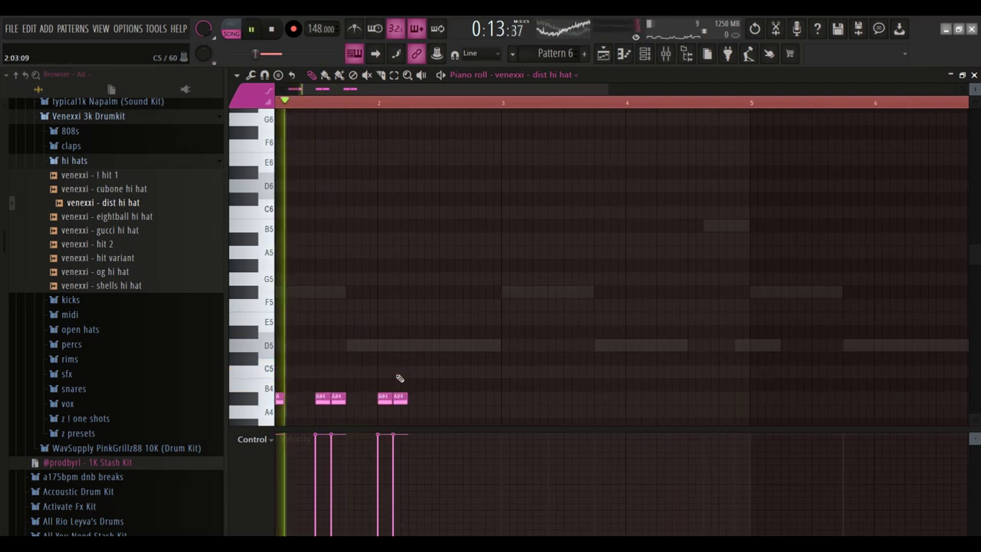
{"action": "scroll", "coordinate": [399, 376], "scroll_direction": "down", "scroll_amount": 1}
{"action": "left_click", "coordinate": [431, 391]}
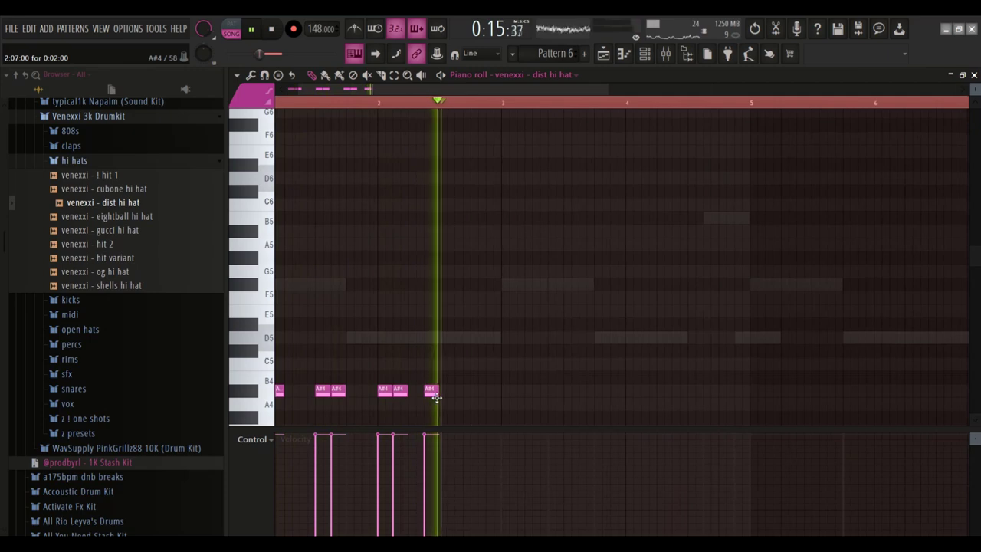
{"action": "key", "text": "space"}
{"action": "left_click", "coordinate": [417, 393]}
{"action": "scroll", "coordinate": [429, 395], "scroll_direction": "up", "scroll_amount": 2}
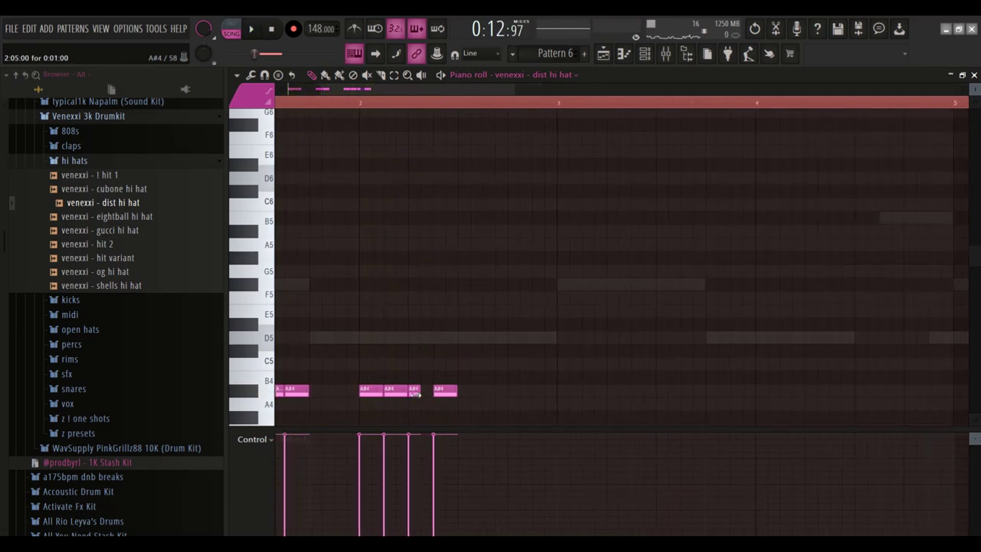
{"action": "scroll", "coordinate": [429, 395], "scroll_direction": "left", "scroll_amount": 2}
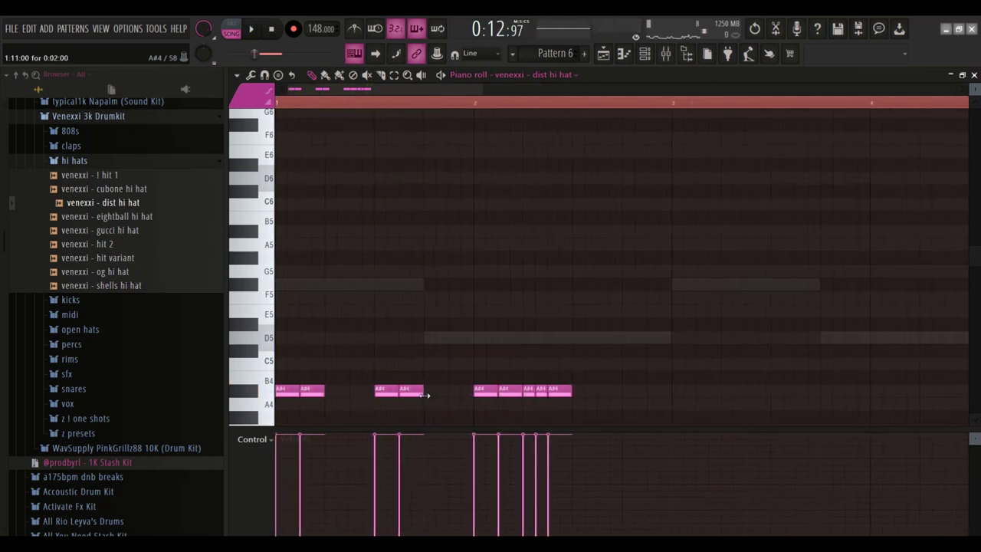
{"action": "left_click_drag", "start_coordinate": [387, 396], "coordinate": [365, 396]}
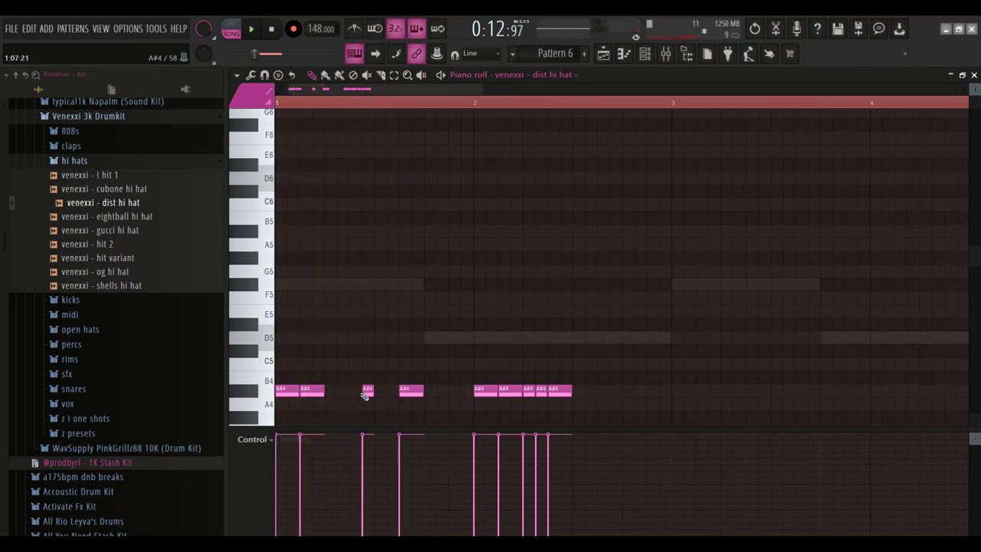
{"action": "key", "text": "ctrl+a"}
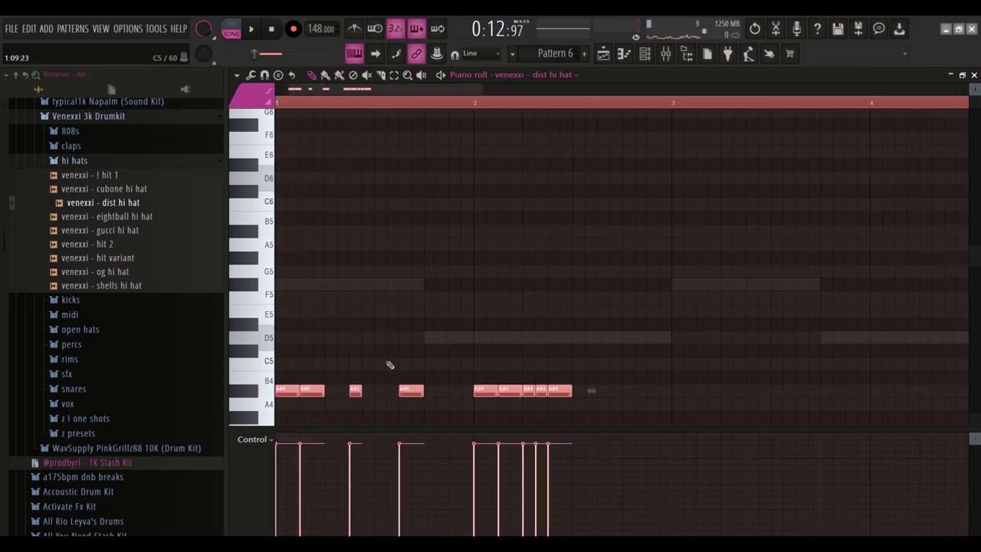
{"action": "key", "text": "space"}
{"action": "right_click", "coordinate": [409, 390]}
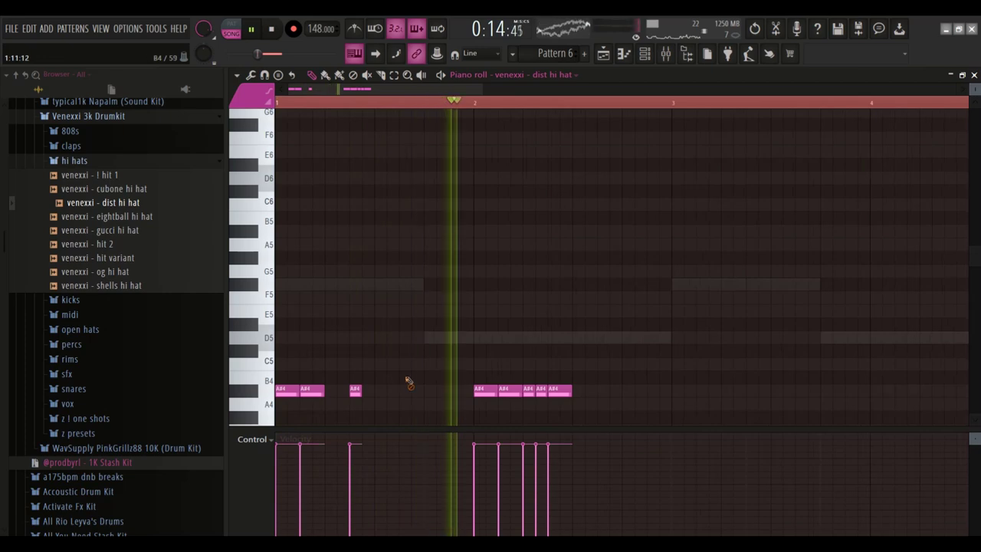
{"action": "left_click", "coordinate": [426, 391]}
{"action": "left_click", "coordinate": [452, 391]}
{"action": "right_click", "coordinate": [480, 391]}
{"action": "key", "text": "space"}
{"action": "key", "text": "ctrl+a"}
{"action": "key", "text": "Delete"}
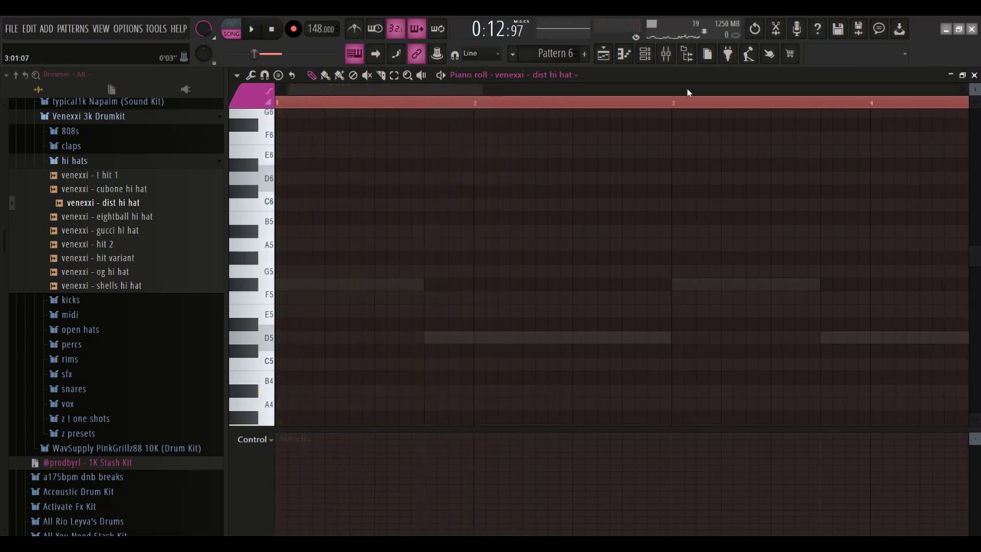
Step: Fill the dist hi hat channel with a hit on each 2 steps
{"action": "left_click", "coordinate": [645, 54]}
{"action": "right_click", "coordinate": [332, 233]}
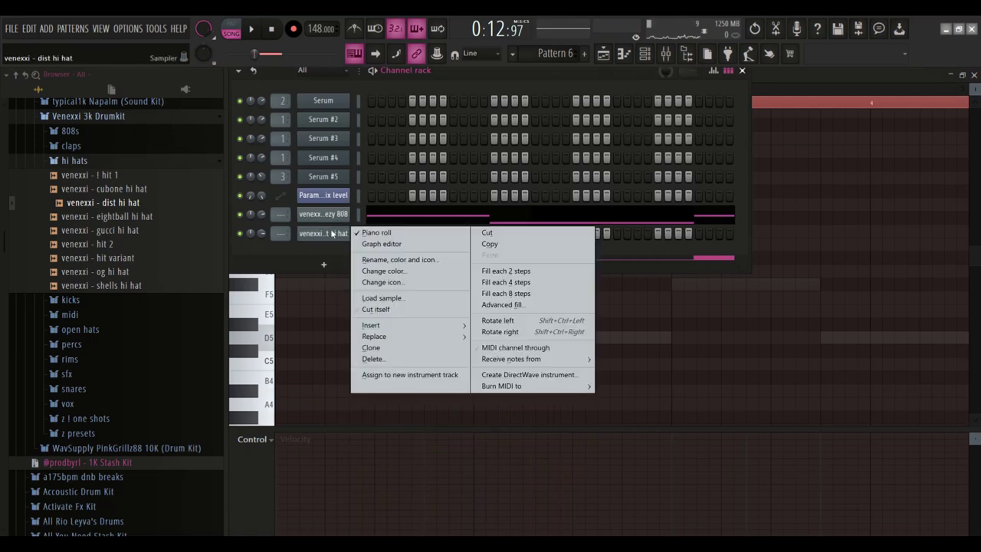
{"action": "left_click", "coordinate": [501, 271]}
Step: Add extra one-step C5 hi-hats at step 6 of bars 1 and 2, remove the hit at 2:13 and play the beat
{"action": "left_click", "coordinate": [342, 365]}
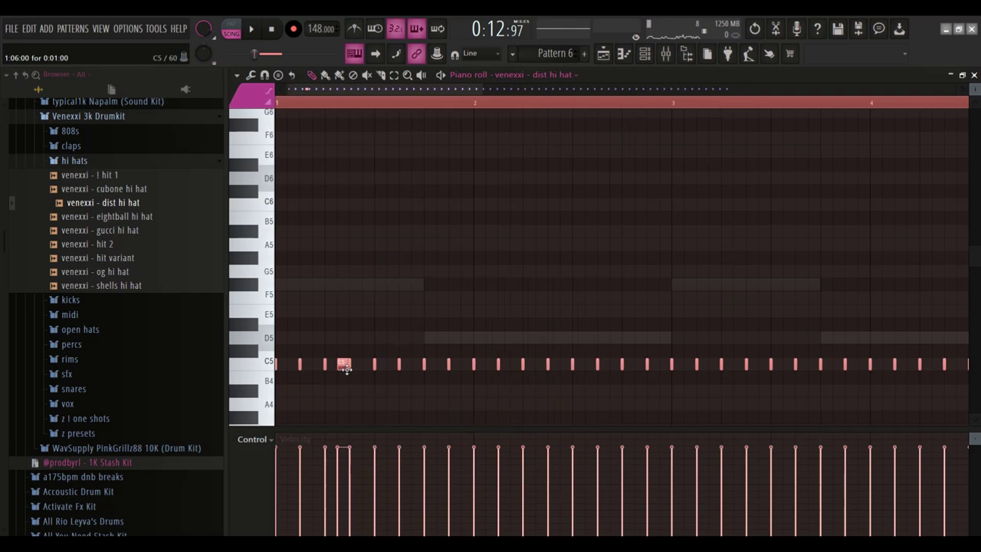
{"action": "key", "text": "space"}
{"action": "left_click", "coordinate": [506, 364]}
{"action": "key", "text": "space"}
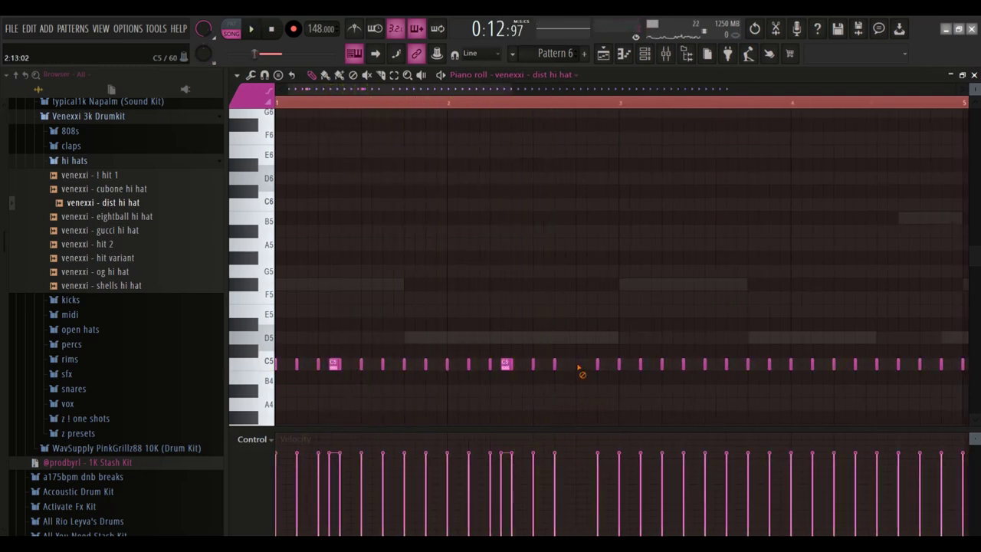
{"action": "key", "text": "space"}
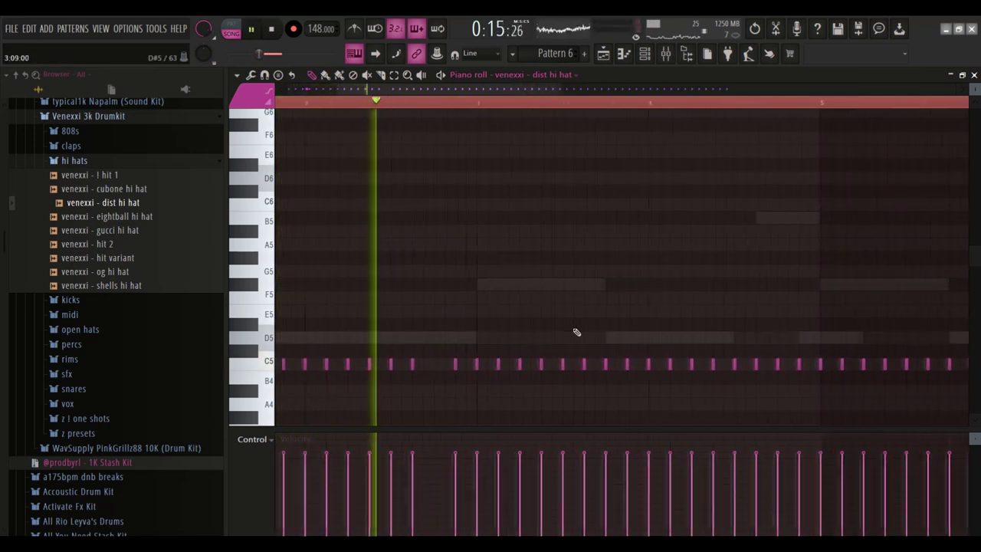
Step: Add a C5 hi-hat at step 6 of bar 3 and two G#4 hits early in bar 4, and remove bar 4's hit at step 13
{"action": "left_click", "coordinate": [673, 418]}
{"action": "key", "text": "space"}
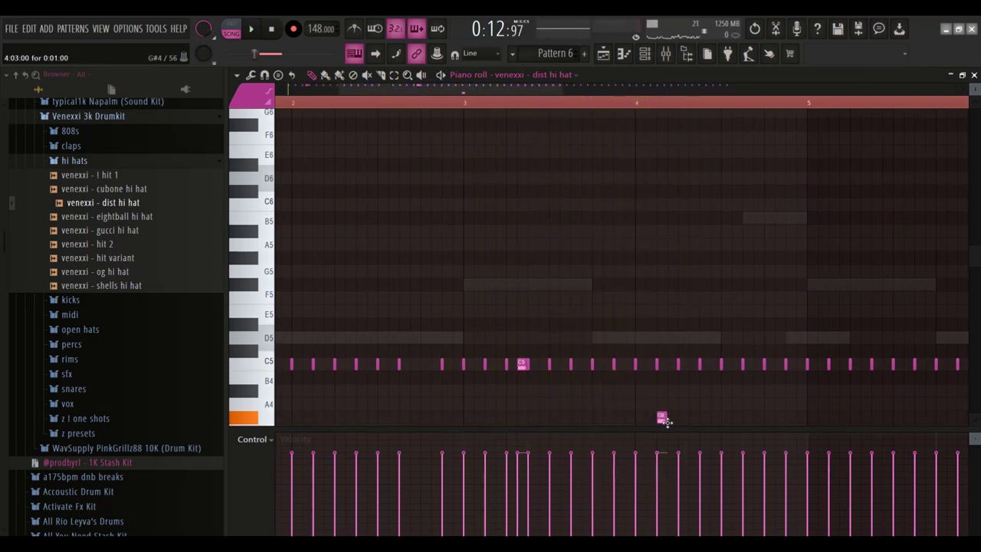
{"action": "scroll", "coordinate": [704, 397], "scroll_direction": "down", "scroll_amount": 2}
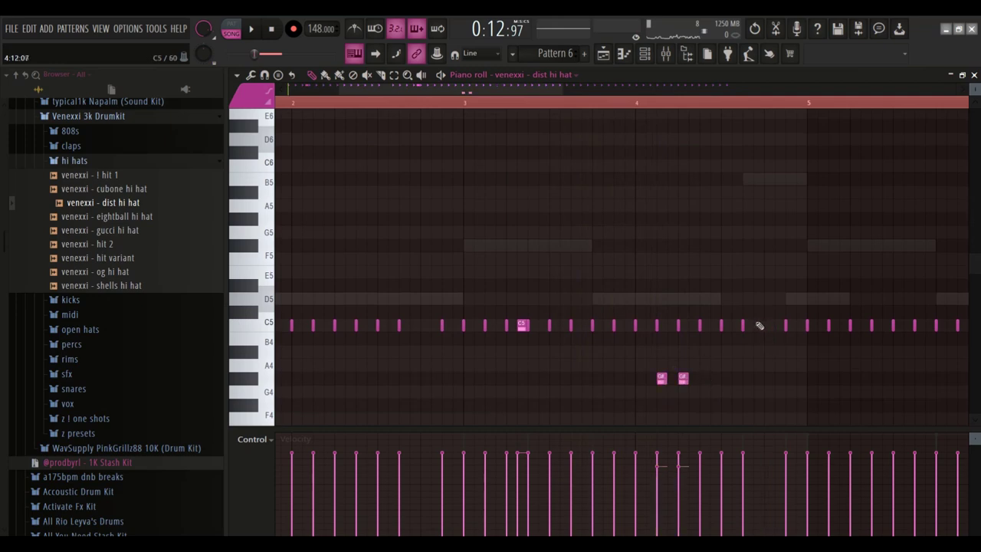
{"action": "scroll", "coordinate": [736, 326], "scroll_direction": "down", "scroll_amount": 2}
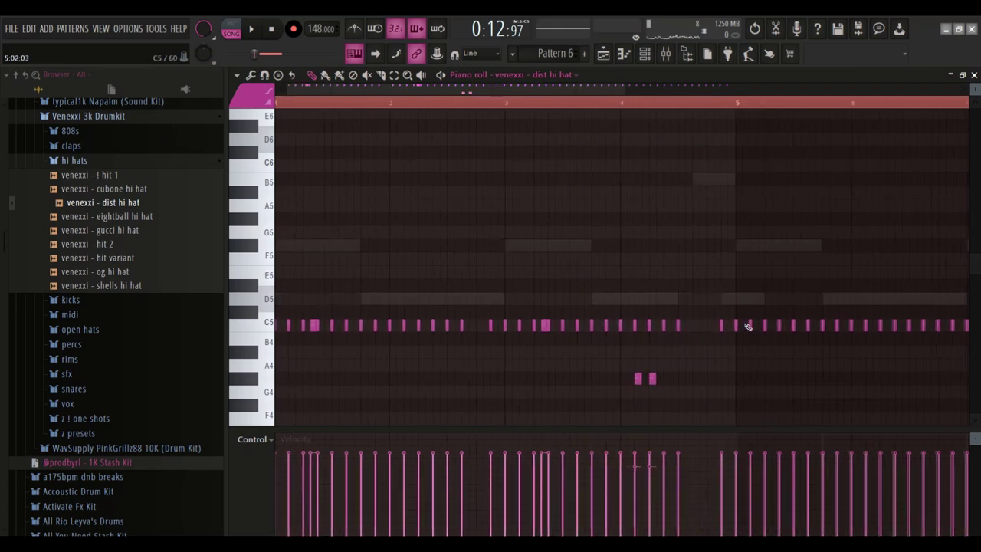
{"action": "key", "text": "space"}
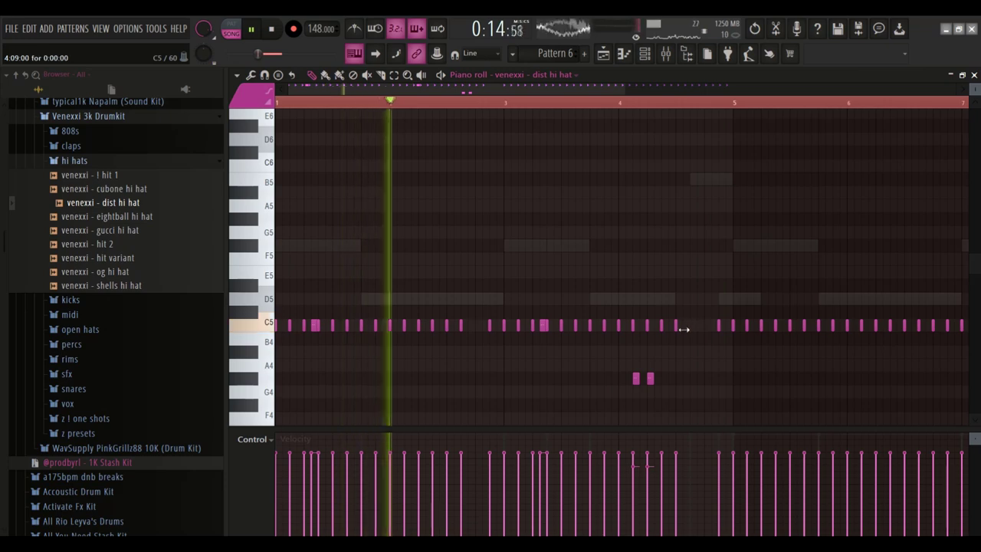
Step: Replace the hi-hats in bars 5 to 8 with a duplicate of the first four bars
{"action": "scroll", "coordinate": [701, 299], "scroll_direction": "down", "scroll_amount": 1}
{"action": "scroll", "coordinate": [704, 292], "scroll_direction": "down", "scroll_amount": 2}
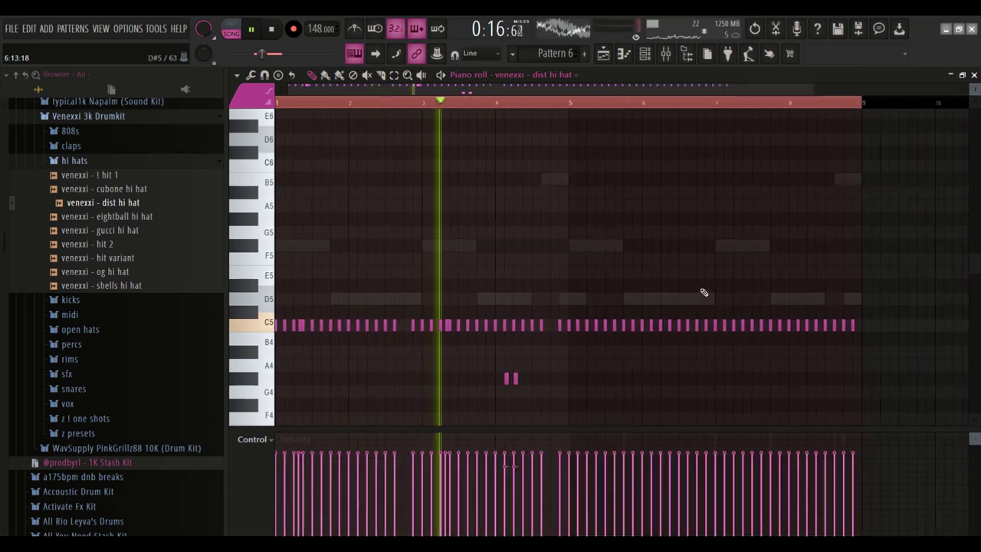
{"action": "left_click_drag", "start_coordinate": [565, 330], "coordinate": [861, 332]}
{"action": "key", "text": "space"}
{"action": "key", "text": "Delete"}
{"action": "key", "text": "ctrl+a"}
{"action": "key", "text": "ctrl+b"}
Step: Audition samples in the claps folder, add venexxi - jaws clap to the channel rack and open its piano roll
{"action": "left_click", "coordinate": [645, 56]}
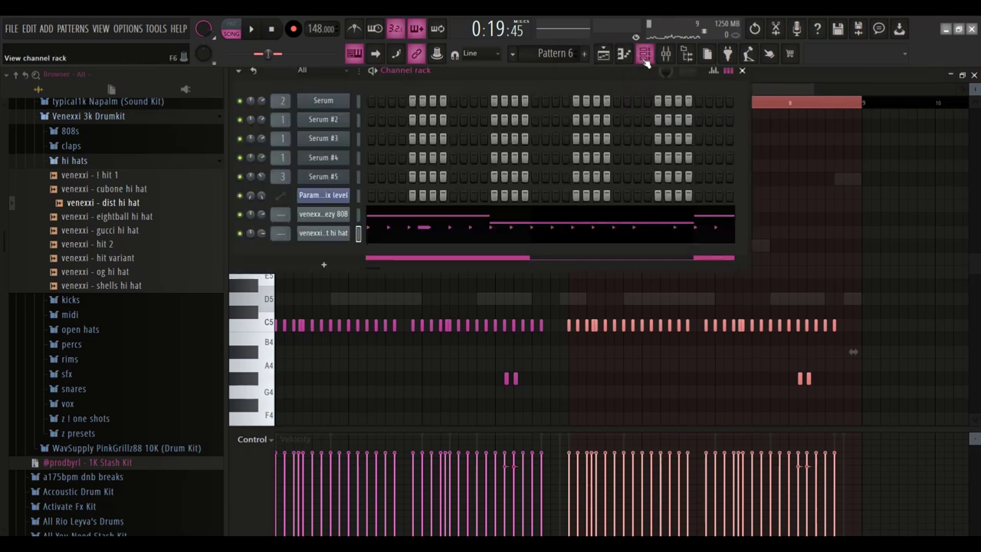
{"action": "left_click", "coordinate": [121, 160]}
{"action": "left_click", "coordinate": [70, 145]}
{"action": "left_click", "coordinate": [105, 217]}
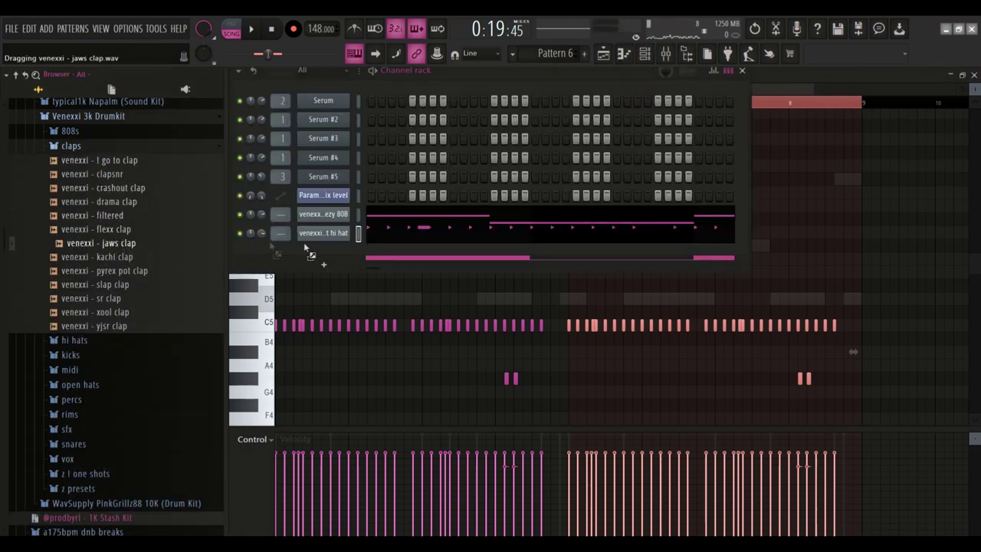
{"action": "left_click_drag", "start_coordinate": [327, 253], "coordinate": [357, 255]}
{"action": "right_click", "coordinate": [357, 254]}
{"action": "left_click", "coordinate": [376, 250]}
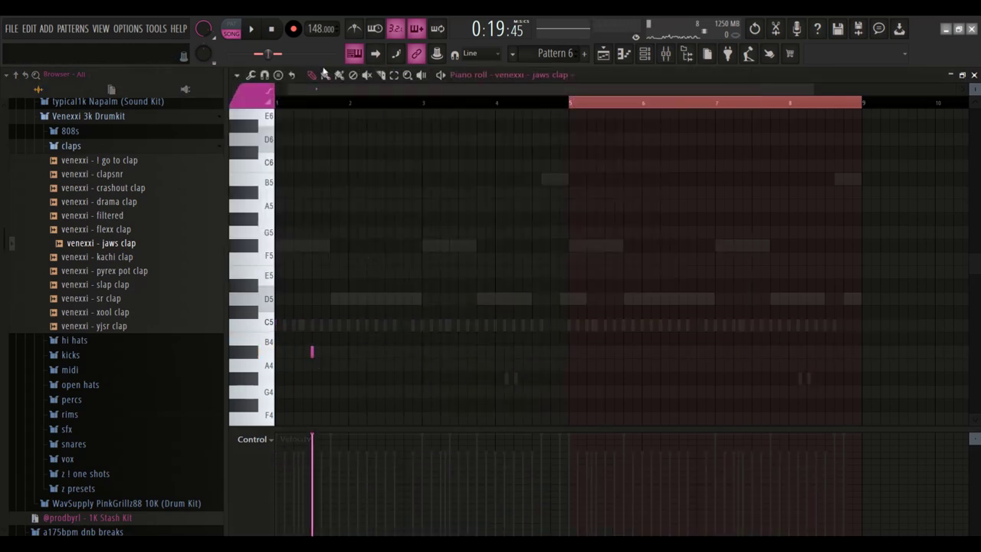
Step: Place A#4 claps at step 9 of bars 1 to 4 during playback, plus an extra one at step 15 of bar 3
{"action": "key", "text": "space"}
{"action": "left_click", "coordinate": [385, 353]}
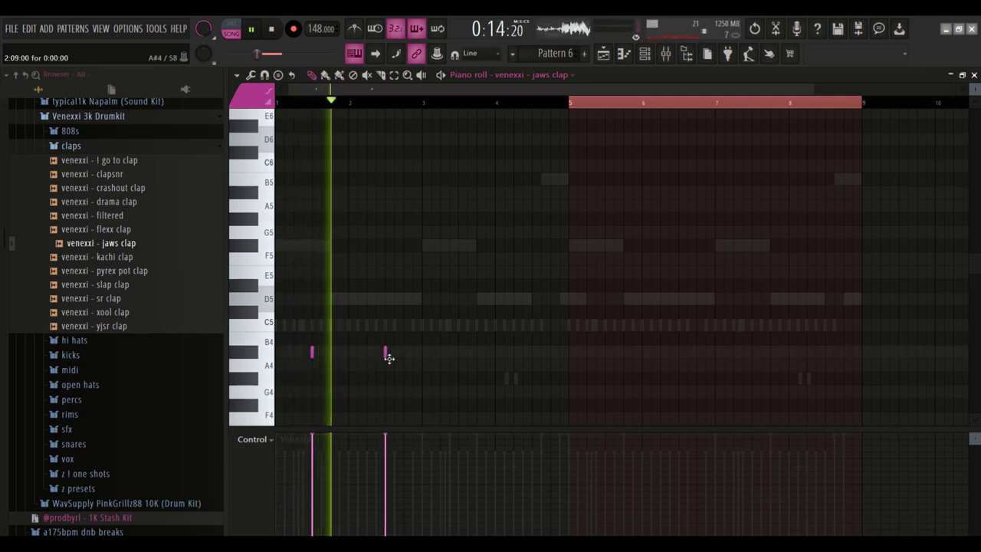
{"action": "scroll", "coordinate": [414, 360], "scroll_direction": "up", "scroll_amount": 3}
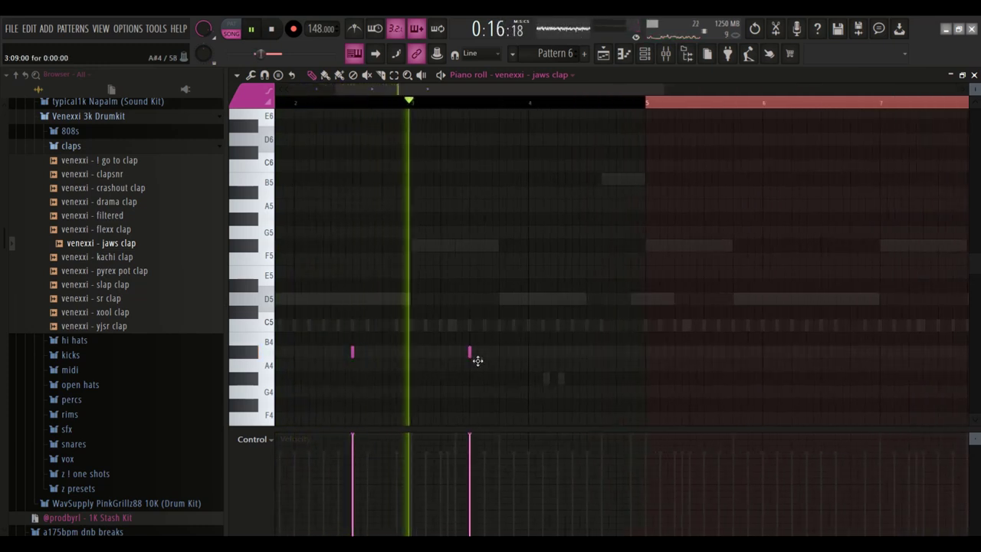
{"action": "left_click", "coordinate": [518, 353]}
{"action": "left_click", "coordinate": [591, 353]}
{"action": "scroll", "coordinate": [606, 356], "scroll_direction": "right", "scroll_amount": 1}
Step: Place A#4 claps at step 9 of bars 5 to 8 and at 7:15, and lower the velocity of the step-15 claps in bars 3 and 7
{"action": "left_click", "coordinate": [644, 354]}
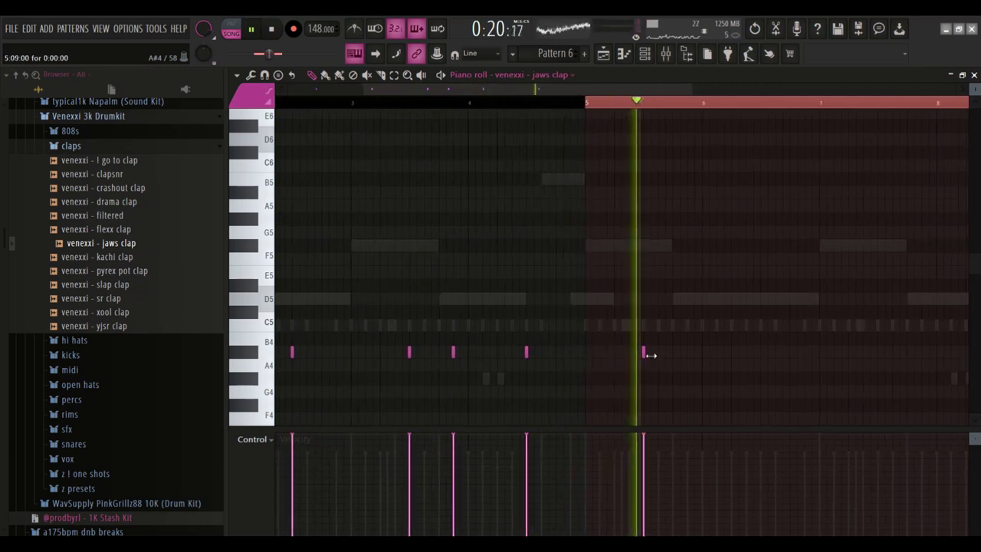
{"action": "left_click", "coordinate": [762, 354]}
{"action": "scroll", "coordinate": [762, 355], "scroll_direction": "right", "scroll_amount": 3}
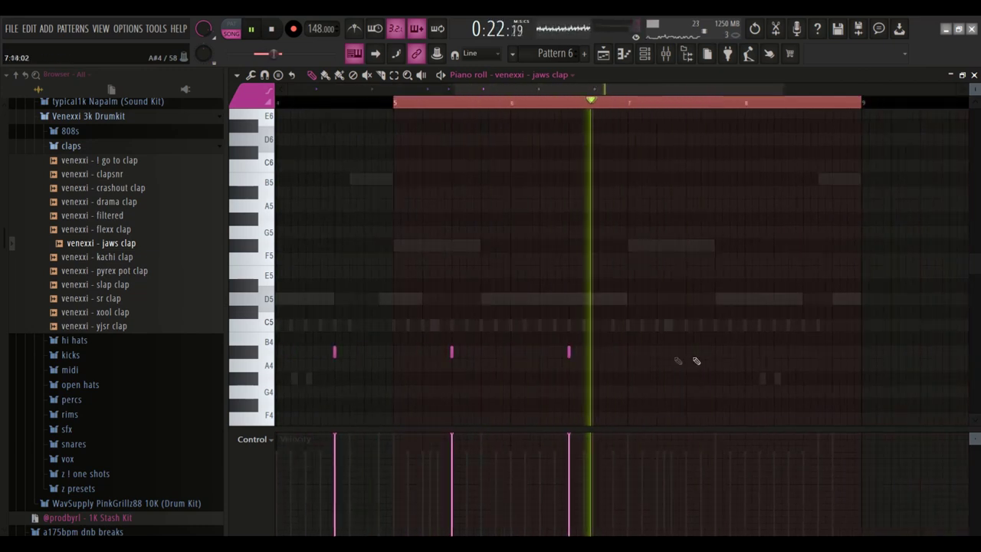
{"action": "left_click", "coordinate": [688, 353]}
{"action": "left_click", "coordinate": [732, 354]}
{"action": "left_click", "coordinate": [804, 353]}
{"action": "scroll", "coordinate": [771, 334], "scroll_direction": "down", "scroll_amount": 2}
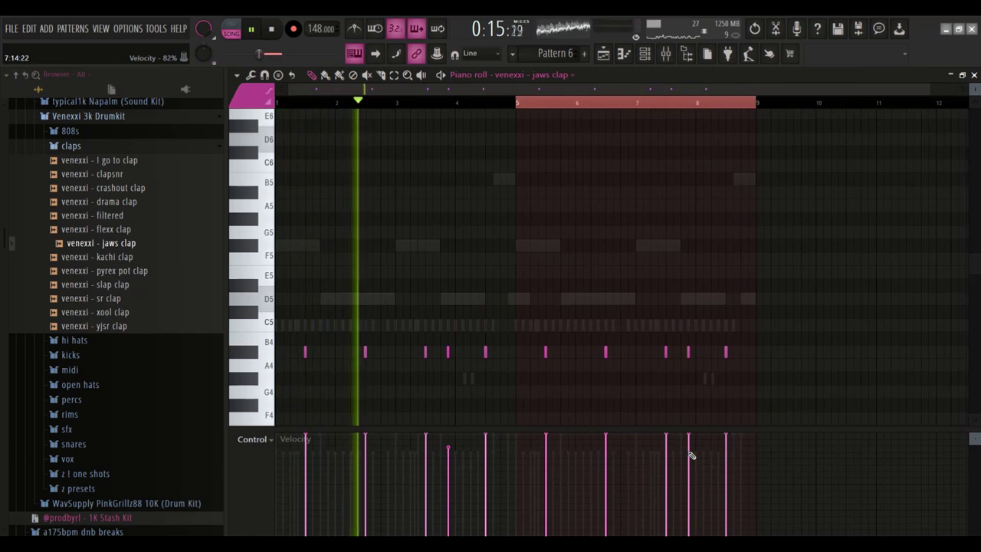
Step: Audition the 808s folder, replace the bwheezy 808 with venexxi - memory 808 and set the channel volume to 74% during playback
{"action": "left_click", "coordinate": [654, 59]}
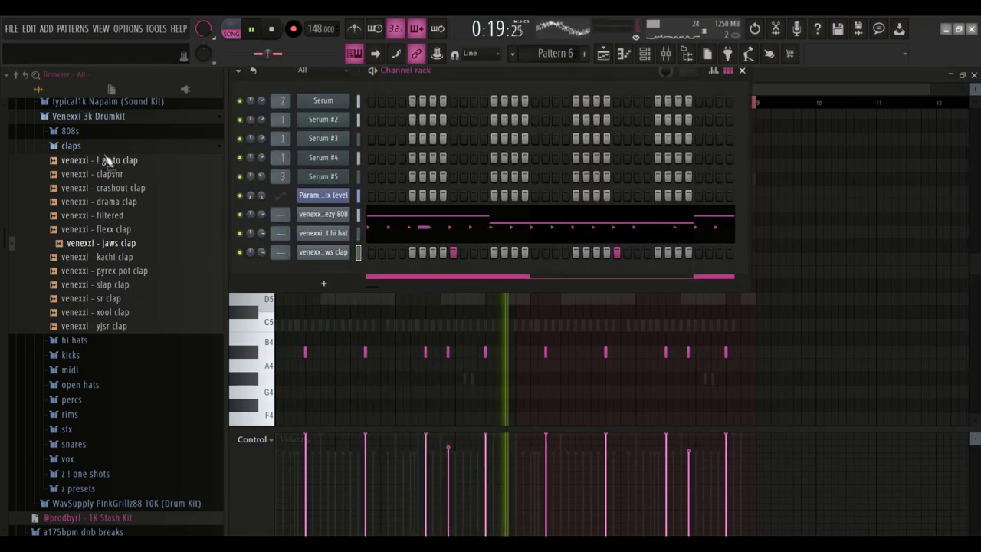
{"action": "left_click", "coordinate": [70, 131]}
{"action": "key", "text": "space"}
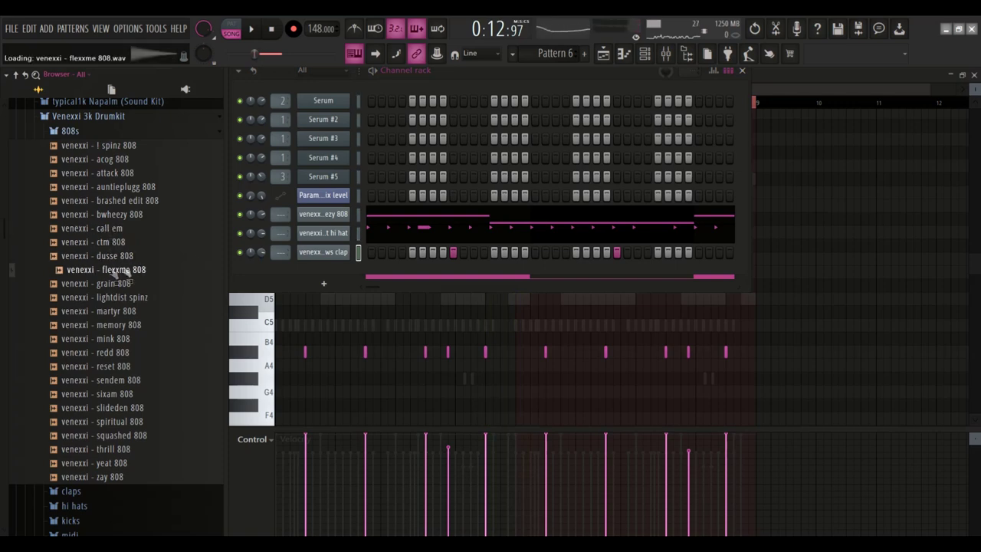
{"action": "left_click", "coordinate": [136, 299]}
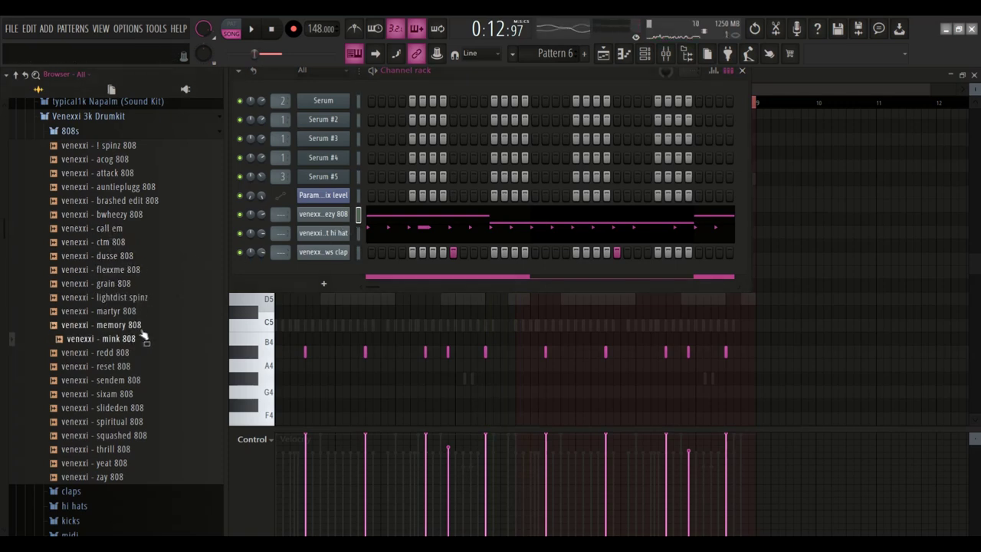
{"action": "key", "text": "space"}
{"action": "scroll", "coordinate": [250, 214], "scroll_direction": "up", "scroll_amount": 3}
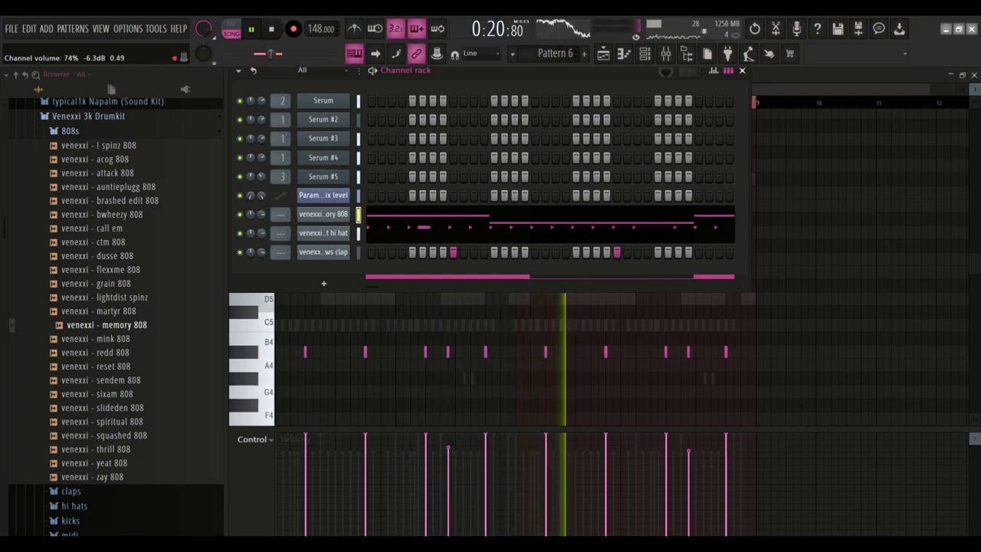
Step: Add venexxi - jeezy open hat from the open hats folder to the channel rack and place a hit on its first step
{"action": "left_click", "coordinate": [70, 130]}
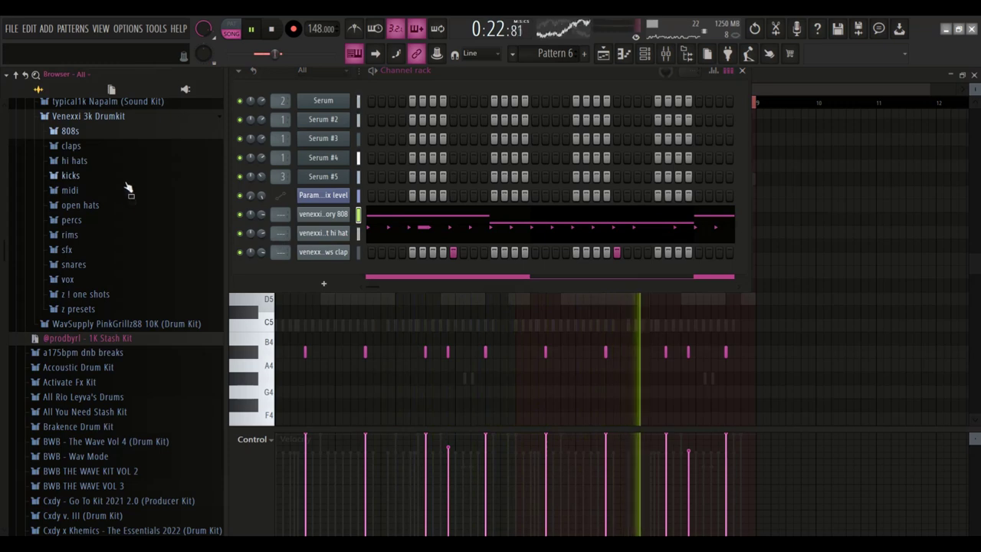
{"action": "left_click", "coordinate": [83, 204]}
{"action": "left_click", "coordinate": [102, 289]}
{"action": "left_click_drag", "start_coordinate": [101, 295], "coordinate": [337, 271]}
{"action": "left_click", "coordinate": [371, 271]}
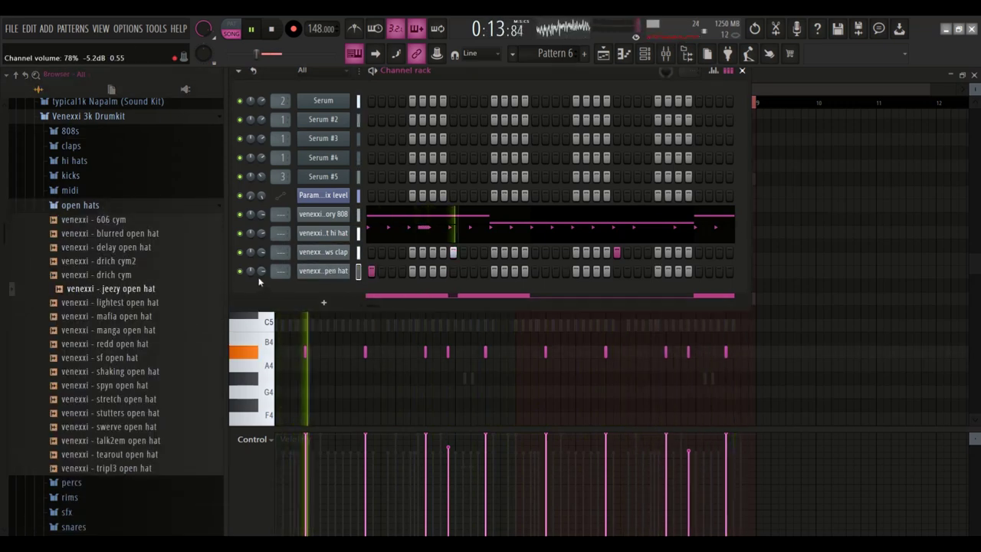
{"action": "scroll", "coordinate": [125, 258], "scroll_direction": "up", "scroll_amount": 8}
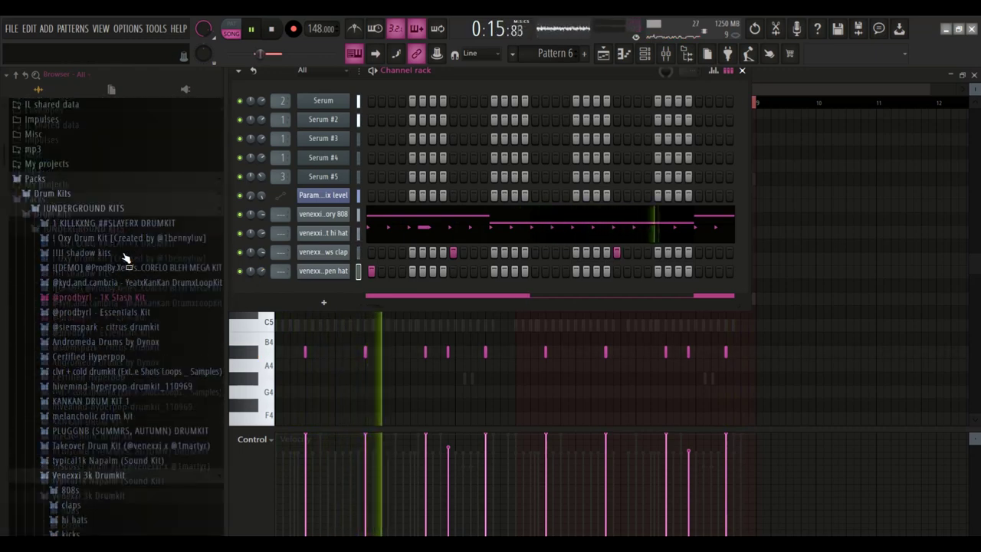
Step: Add yeat bell from the percs folder of the 1K Stash Kit to the channel rack as a new channel
{"action": "left_click", "coordinate": [105, 329]}
{"action": "left_click", "coordinate": [107, 343]}
{"action": "scroll", "coordinate": [109, 343], "scroll_direction": "down", "scroll_amount": 2}
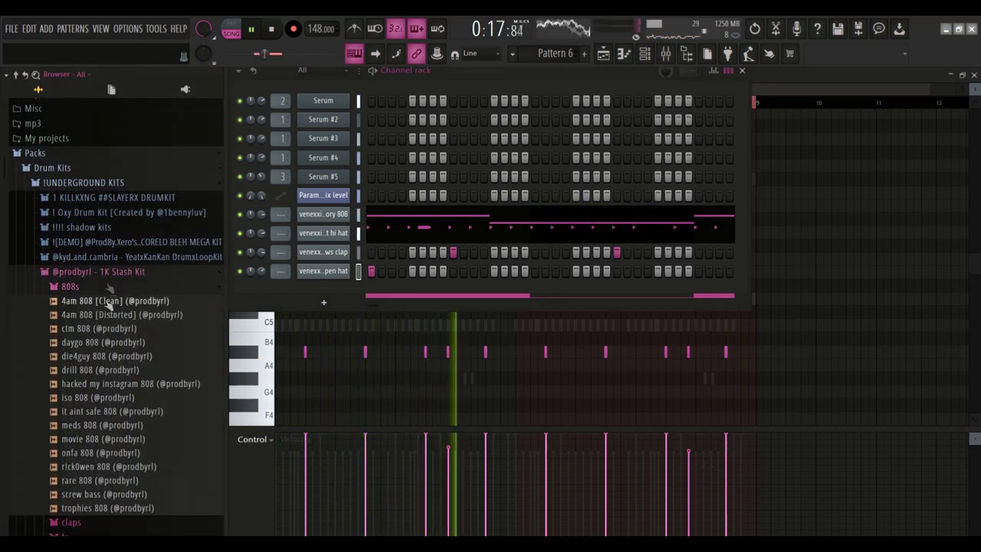
{"action": "left_click", "coordinate": [110, 286]}
{"action": "scroll", "coordinate": [85, 322], "scroll_direction": "down", "scroll_amount": 1}
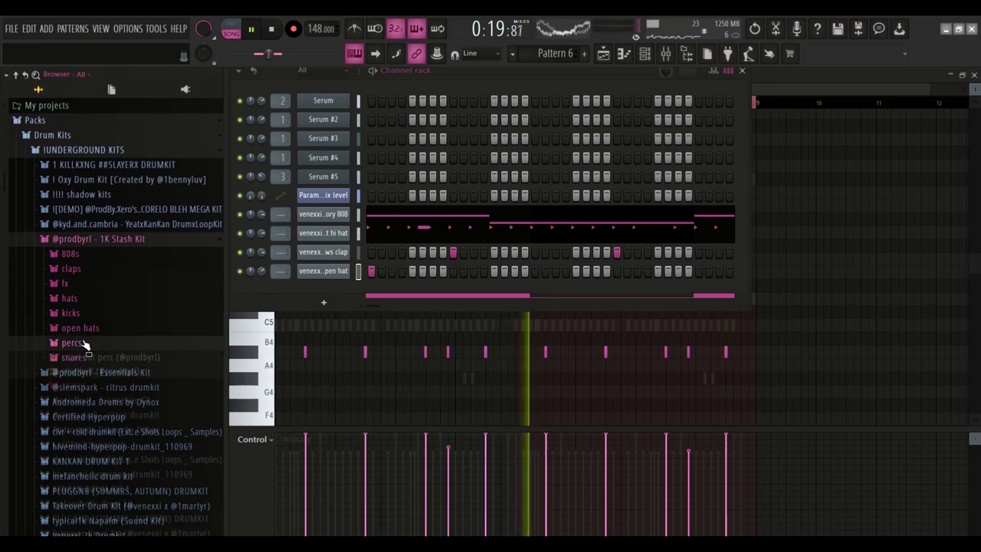
{"action": "left_click", "coordinate": [86, 344]}
{"action": "scroll", "coordinate": [86, 343], "scroll_direction": "down", "scroll_amount": 2}
{"action": "left_click_drag", "start_coordinate": [88, 312], "coordinate": [315, 289]}
Step: In the yeat bell piano roll, place F#5 notes at bars 1, 3, 5 and 7, and D5 notes at 1:13, 3:13, 5:13, 7:13 and 9:01
{"action": "right_click", "coordinate": [315, 290]}
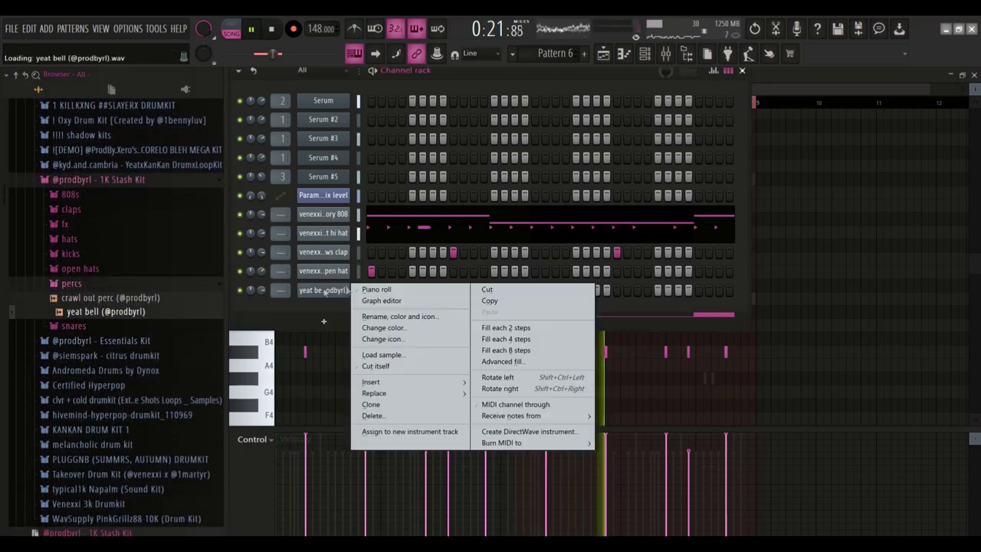
{"action": "left_click", "coordinate": [374, 289]}
{"action": "left_click", "coordinate": [277, 146]}
{"action": "left_click", "coordinate": [322, 201]}
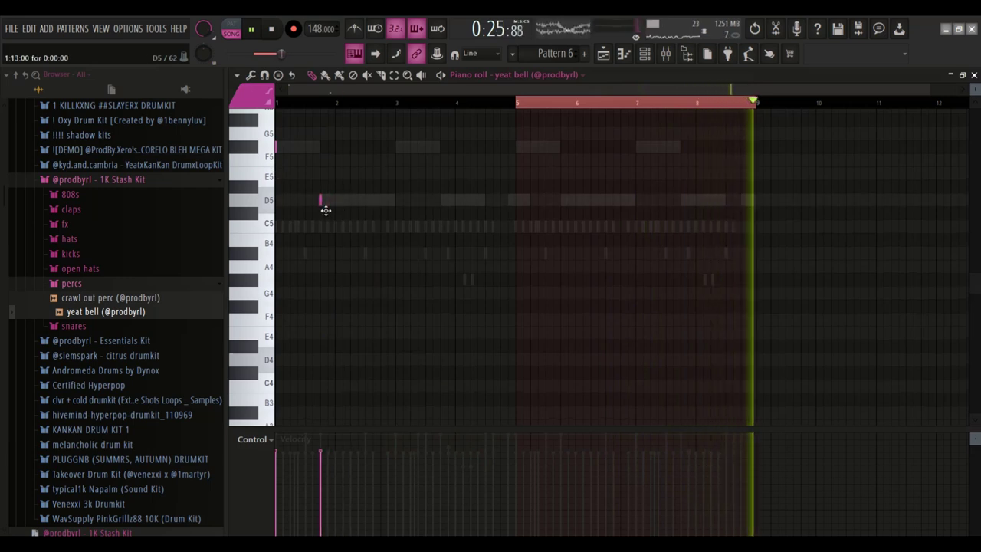
{"action": "left_click", "coordinate": [396, 146]}
{"action": "left_click", "coordinate": [442, 201]}
{"action": "left_click", "coordinate": [516, 146]}
{"action": "left_click", "coordinate": [561, 200]}
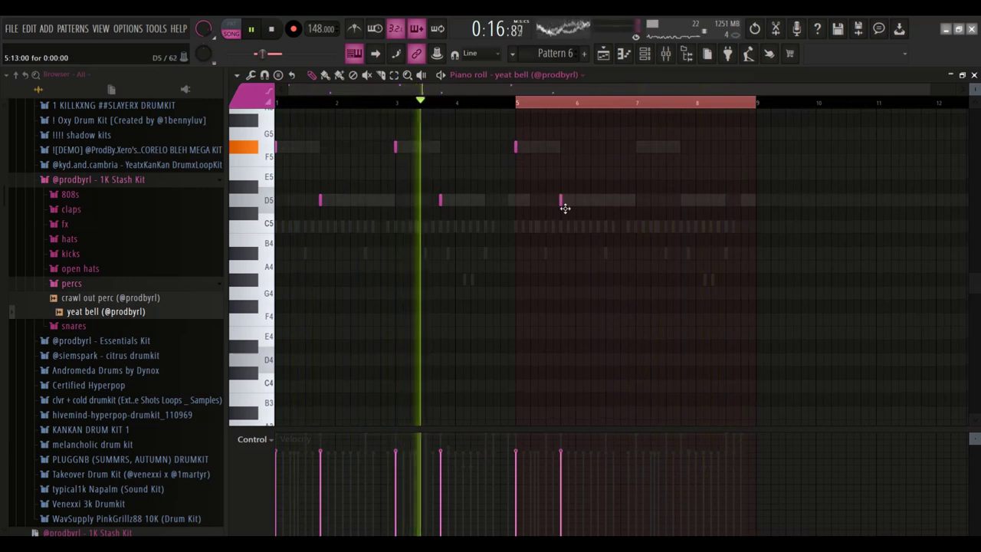
{"action": "left_click", "coordinate": [636, 147]}
{"action": "left_click", "coordinate": [681, 201]}
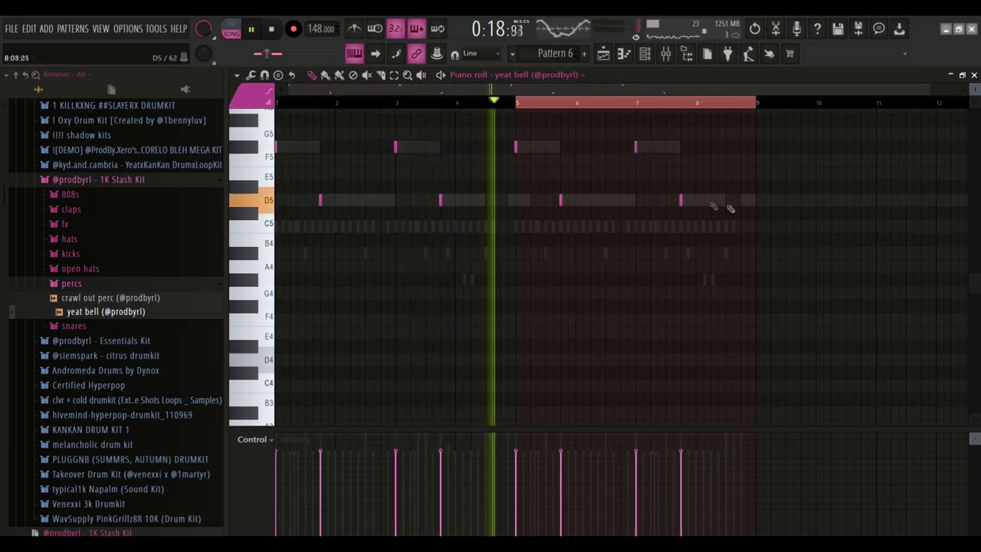
{"action": "left_click", "coordinate": [757, 201]}
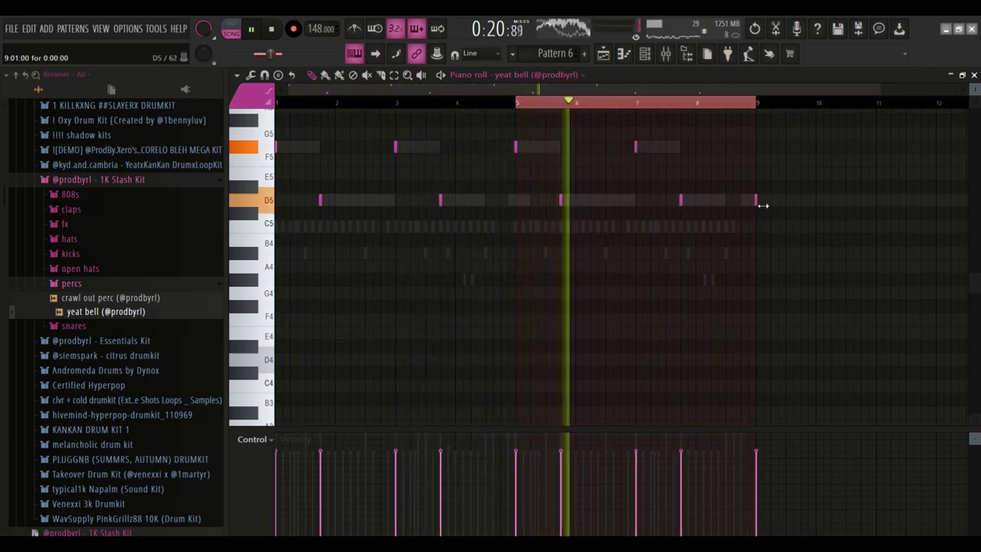
Step: Extend the bell notes to meet each other, transpose them down an octave to F#4 and D4, and remove the extra bar 9 note
{"action": "key", "text": "ctrl+Down"}
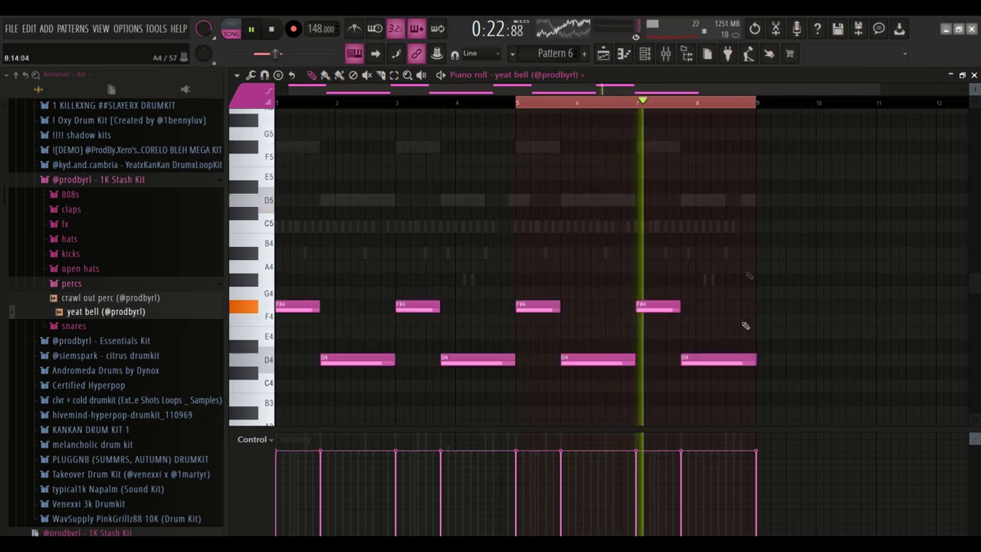
{"action": "scroll", "coordinate": [744, 332], "scroll_direction": "up", "scroll_amount": 8, "text": "ctrl"}
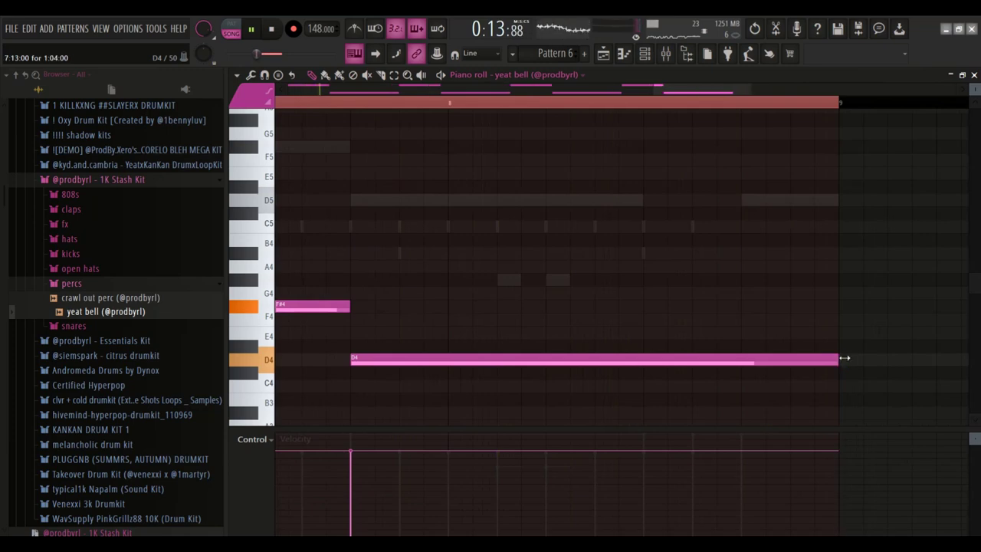
{"action": "scroll", "coordinate": [844, 357], "scroll_direction": "down", "scroll_amount": 8, "text": "ctrl"}
{"action": "key", "text": "ctrl+d"}
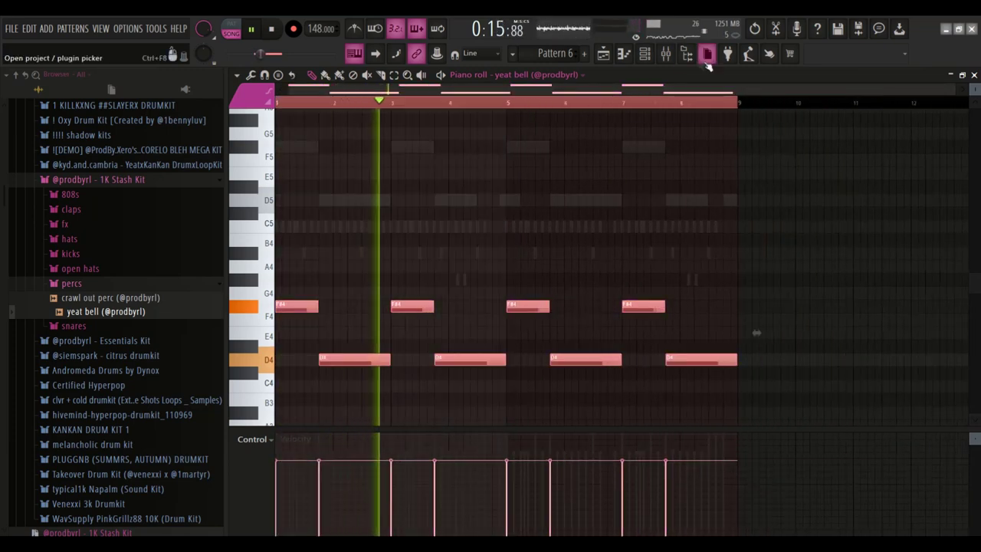
Step: Lower the yeat bell channel volume to 65% and enable its volume envelope with 0% attack
{"action": "left_click", "coordinate": [708, 55]}
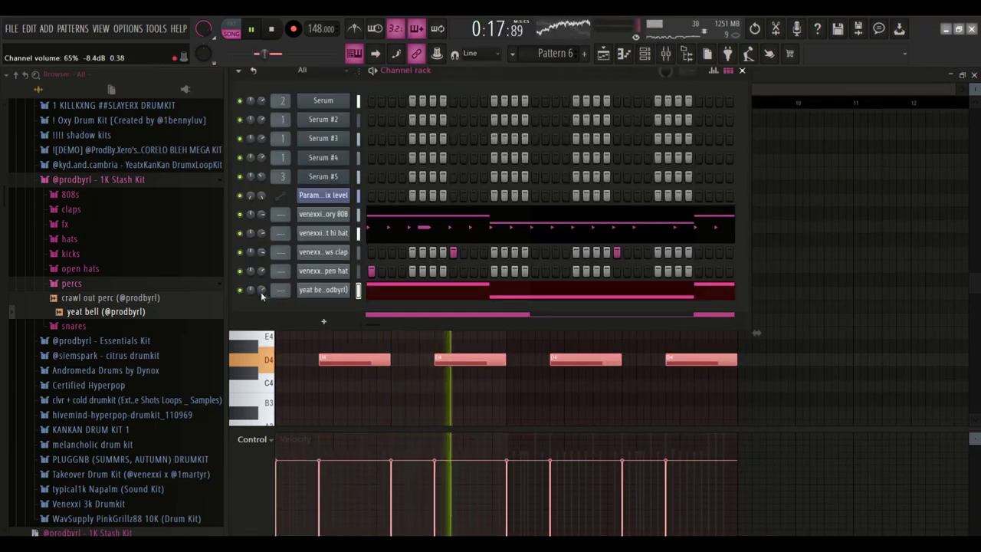
{"action": "left_click", "coordinate": [323, 289]}
{"action": "left_click", "coordinate": [376, 243]}
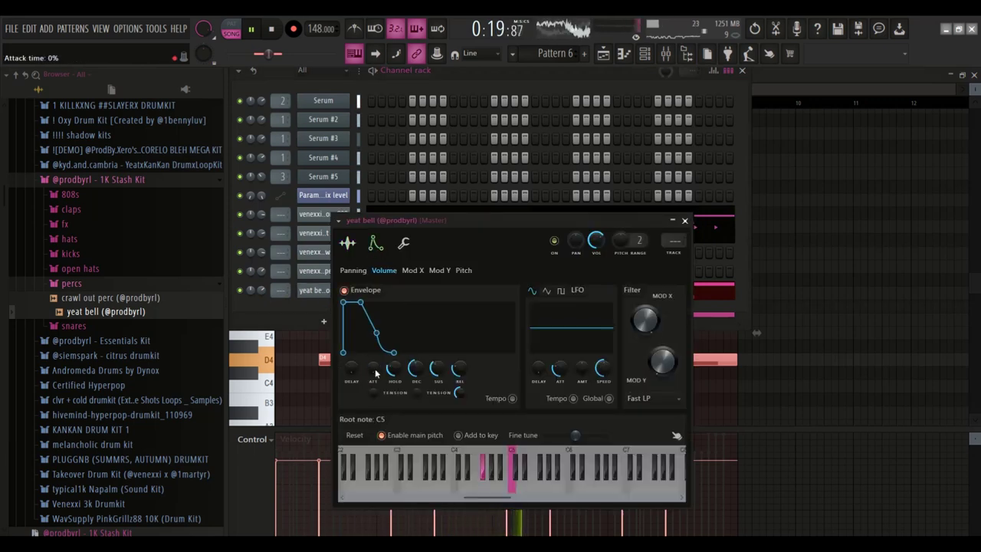
Step: Split Pattern 6 in the playlist into separate patterns for each drum channel
{"action": "left_click", "coordinate": [604, 53]}
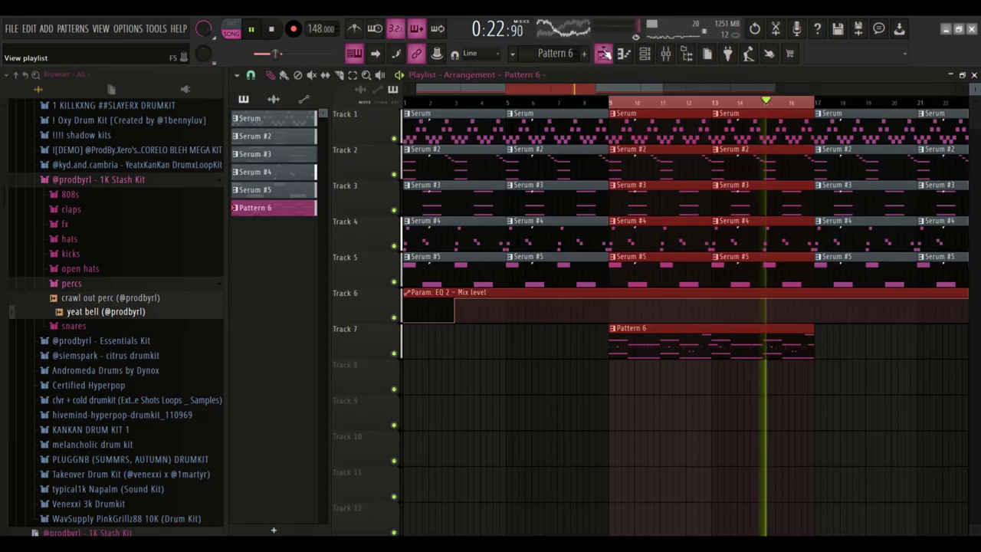
{"action": "right_click", "coordinate": [290, 218]}
{"action": "left_click", "coordinate": [325, 415]}
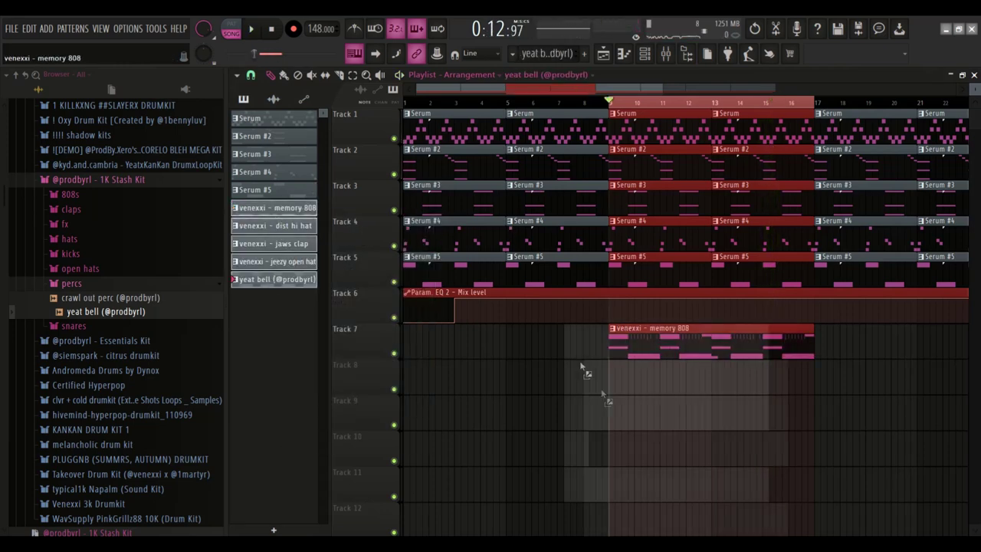
Step: Replace the track 7 clip with the five split patterns at bar 9 on tracks 8 to 12, repeated through bar 32
{"action": "scroll", "coordinate": [595, 374], "scroll_direction": "down", "scroll_amount": 3}
{"action": "right_click", "coordinate": [544, 348]}
{"action": "scroll", "coordinate": [543, 351], "scroll_direction": "down", "scroll_amount": 1}
{"action": "key", "text": "ctrl+b"}
{"action": "key", "text": "ctrl+b"}
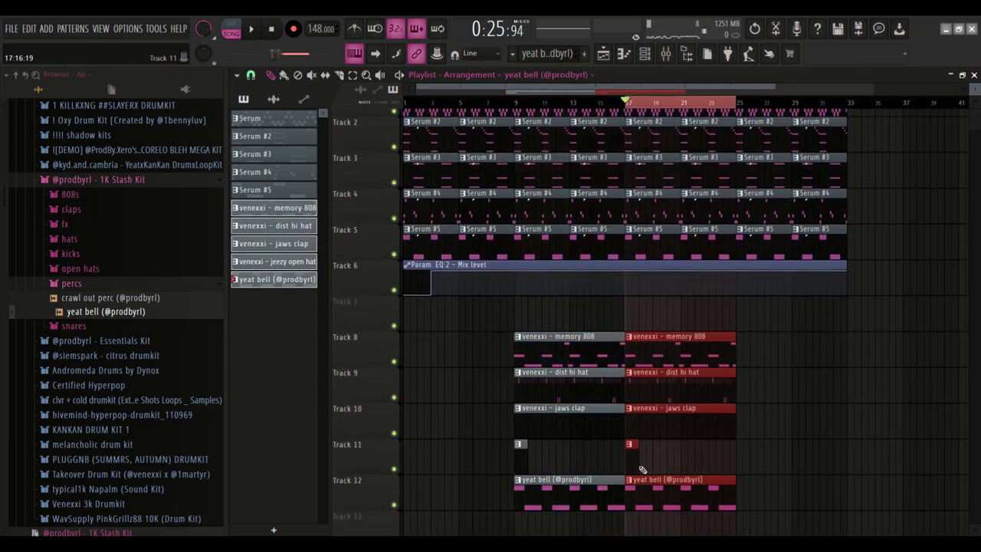
{"action": "scroll", "coordinate": [558, 354], "scroll_direction": "down", "scroll_amount": 1}
{"action": "scroll", "coordinate": [558, 353], "scroll_direction": "down", "scroll_amount": 1}
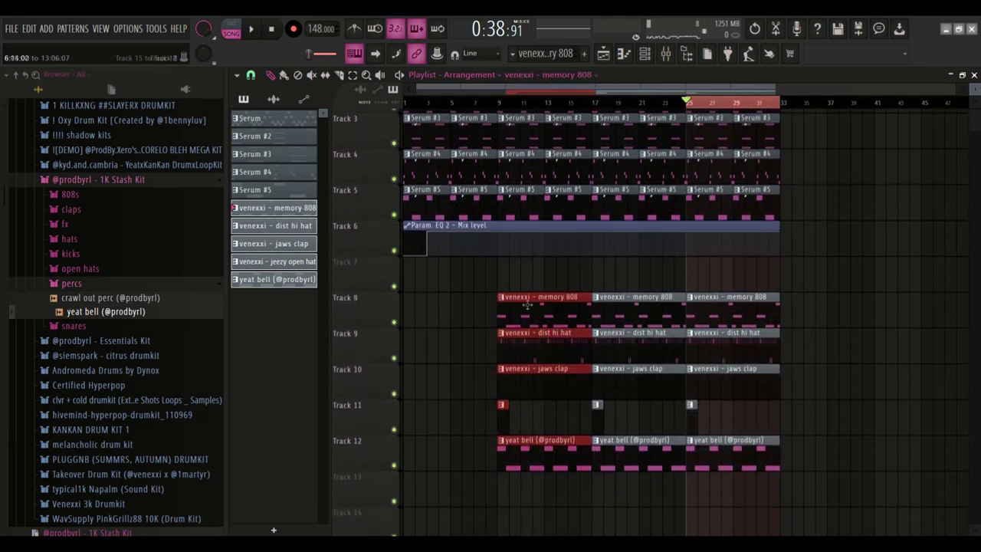
Step: Copy the bar 9 drum and bell clips to bar 1 and delete the open hat clip at bar 1
{"action": "left_click_drag", "start_coordinate": [535, 293], "coordinate": [488, 529]}
{"action": "left_click_drag", "start_coordinate": [508, 354], "coordinate": [413, 353], "text": "shift"}
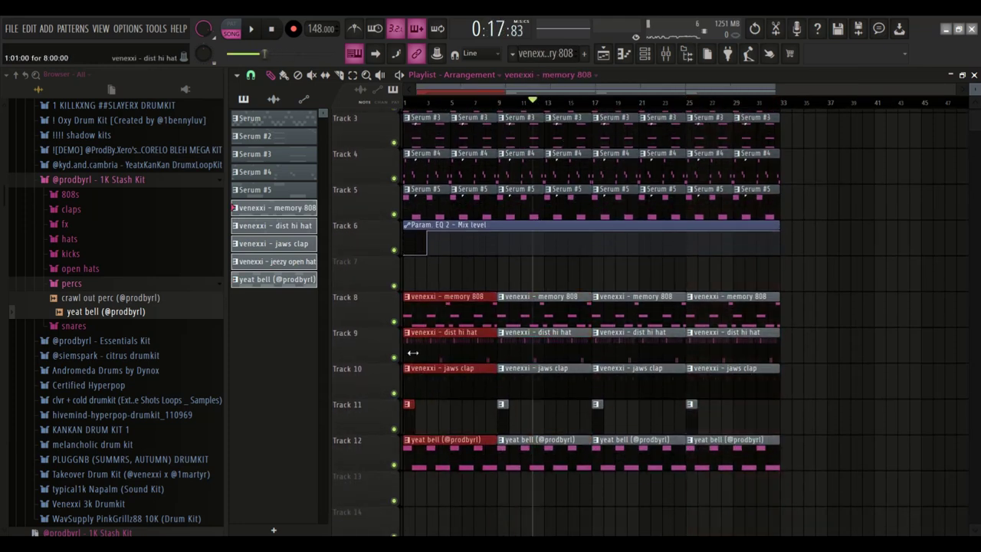
{"action": "right_click", "coordinate": [407, 413]}
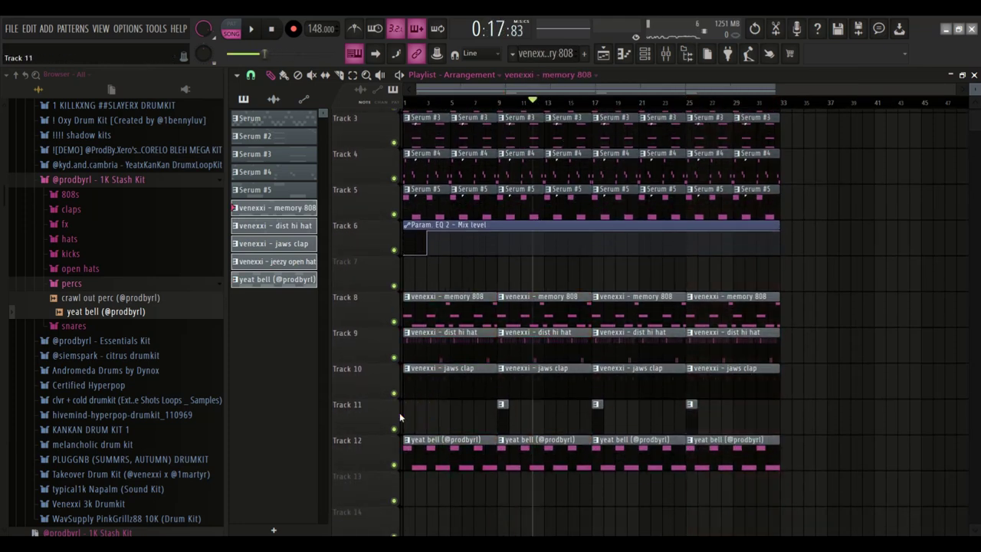
Step: Trim the first drum and bell clips to start at bar 3, and move all drum and bell clips up to tracks 7 to 11
{"action": "left_click_drag", "start_coordinate": [423, 344], "coordinate": [404, 537], "text": "ctrl"}
{"action": "left_click_drag", "start_coordinate": [413, 348], "coordinate": [447, 329]}
{"action": "scroll", "coordinate": [447, 330], "scroll_direction": "up", "scroll_amount": 2}
{"action": "left_click_drag", "start_coordinate": [427, 318], "coordinate": [826, 541]}
{"action": "key", "text": "shift+Up"}
Step: Move the Param. EQ 2 - Mix level automation clip from track 6 down to track 12
{"action": "left_click", "coordinate": [694, 301]}
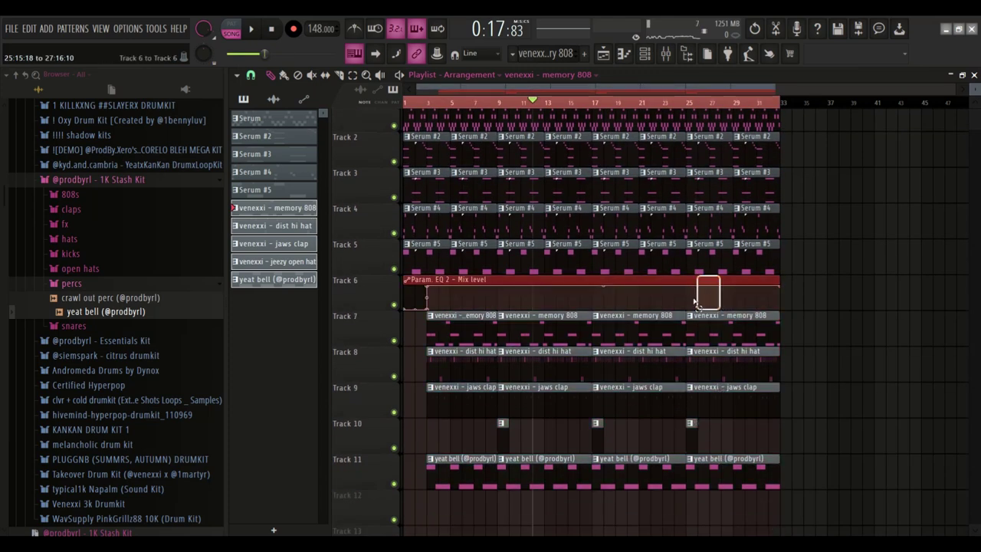
{"action": "key", "text": "shift+Down"}
{"action": "key", "text": "shift+Down"}
{"action": "key", "text": "shift+Down"}
{"action": "key", "text": "shift+Down"}
{"action": "key", "text": "shift+Down"}
{"action": "key", "text": "shift+Down"}
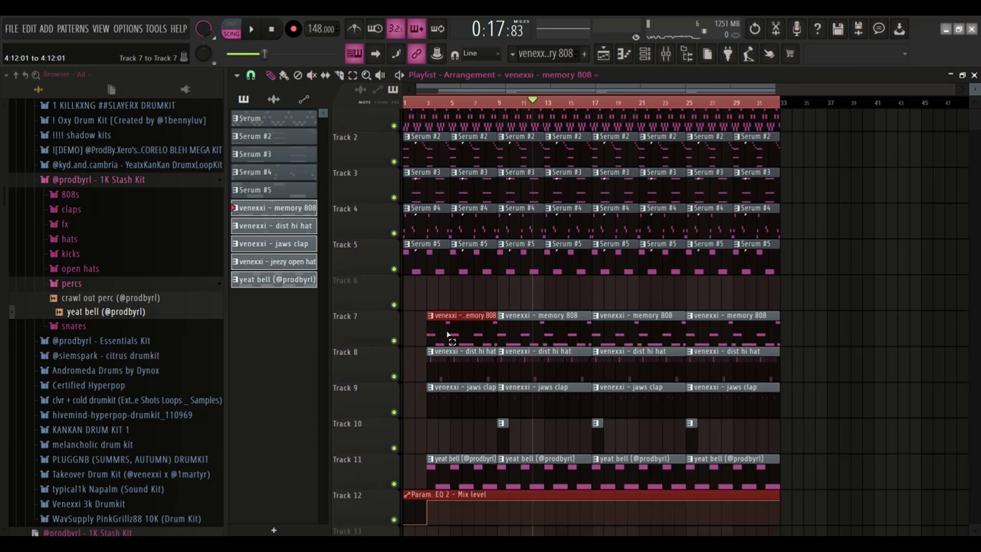
Step: Move the drum, bell and automation clips up one track to fill tracks 6 to 11, and select every clip
{"action": "left_click_drag", "start_coordinate": [450, 335], "coordinate": [789, 527]}
{"action": "key", "text": "shift+Up"}
{"action": "key", "text": "ctrl+a"}
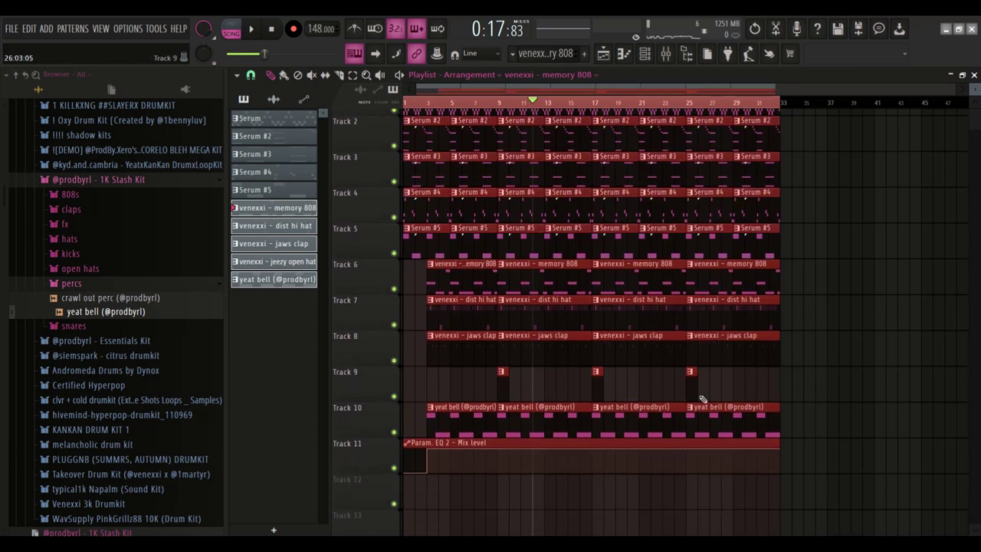
{"action": "scroll", "coordinate": [702, 399], "scroll_direction": "up", "scroll_amount": 1}
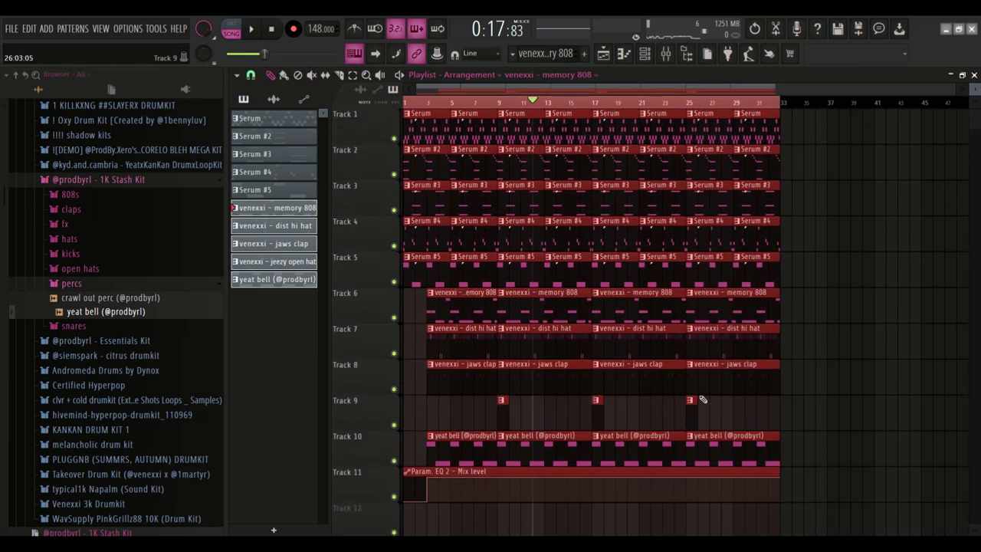
Step: Try removing the Serum clips from bar 17 onward on track 1
{"action": "right_click", "coordinate": [618, 134]}
{"action": "right_click", "coordinate": [664, 136]}
{"action": "right_click", "coordinate": [711, 139]}
{"action": "left_click", "coordinate": [716, 135]}
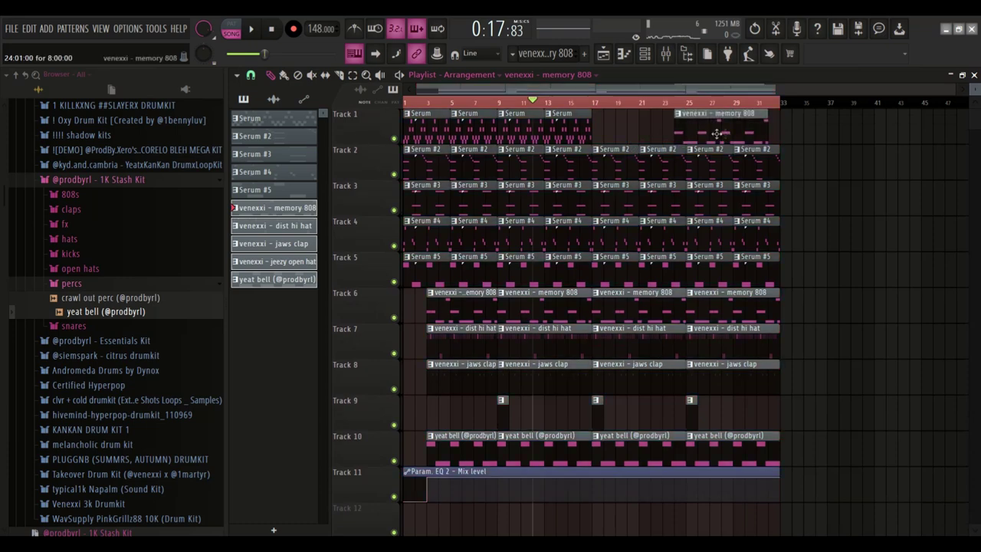
Step: Pick the Serum pattern and play it on its own in pattern mode with the channel rack open
{"action": "left_click", "coordinate": [581, 140]}
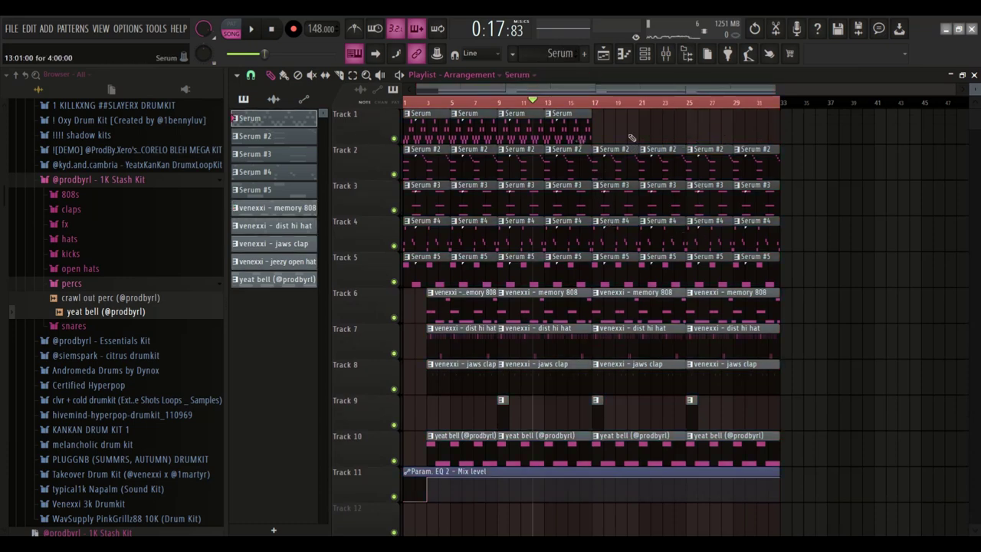
{"action": "left_click", "coordinate": [664, 103]}
{"action": "key", "text": "F6"}
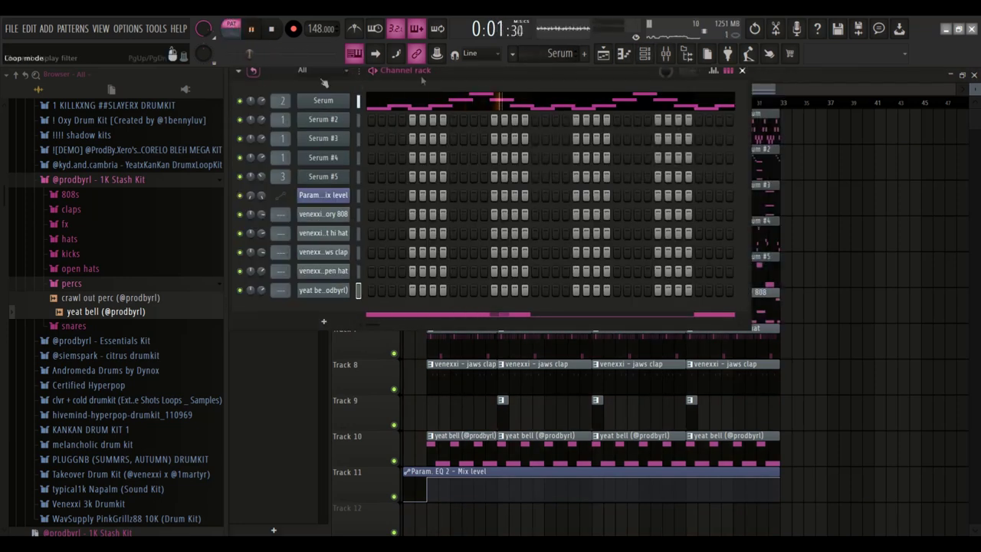
Step: Load HalfTime on mixer Insert 2 and move it above Fruity parametric EQ 2 into the first slot
{"action": "left_click", "coordinate": [667, 55]}
{"action": "left_click", "coordinate": [282, 180]}
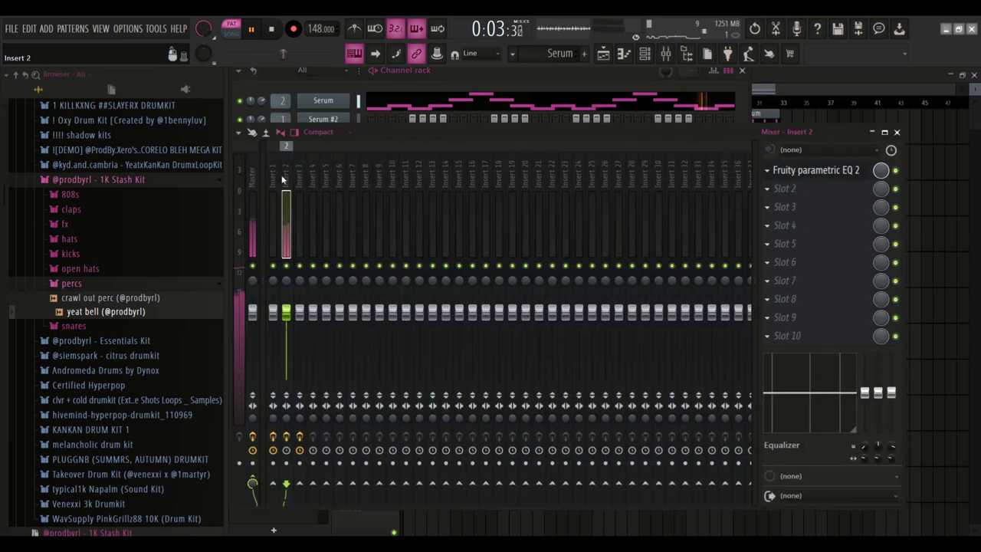
{"action": "left_click", "coordinate": [768, 190]}
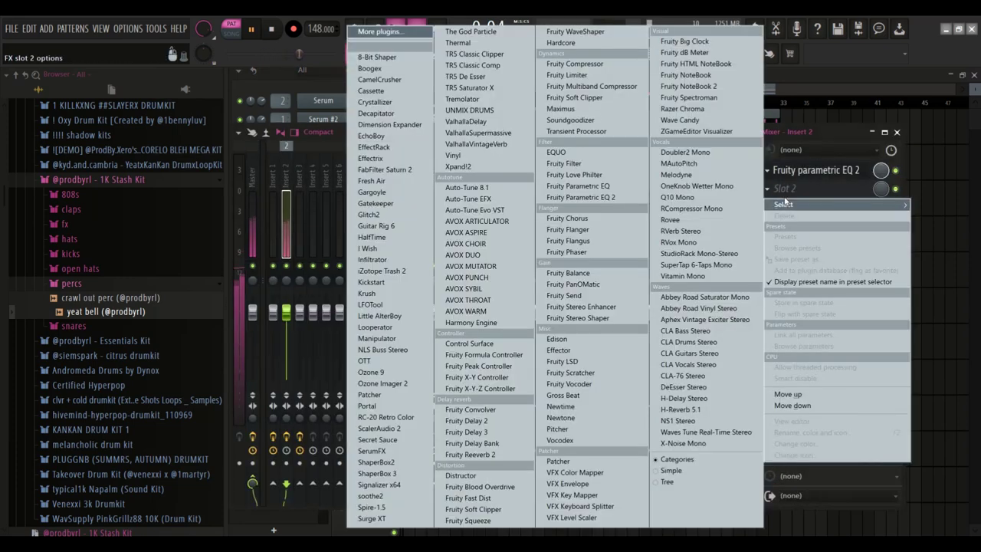
{"action": "left_click", "coordinate": [388, 243]}
{"action": "left_click", "coordinate": [769, 191]}
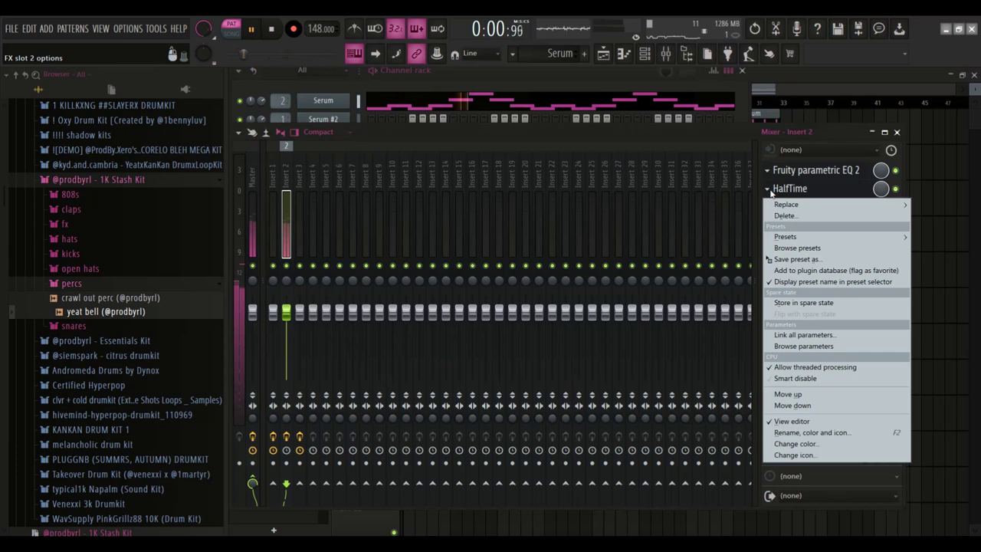
{"action": "key", "text": "u"}
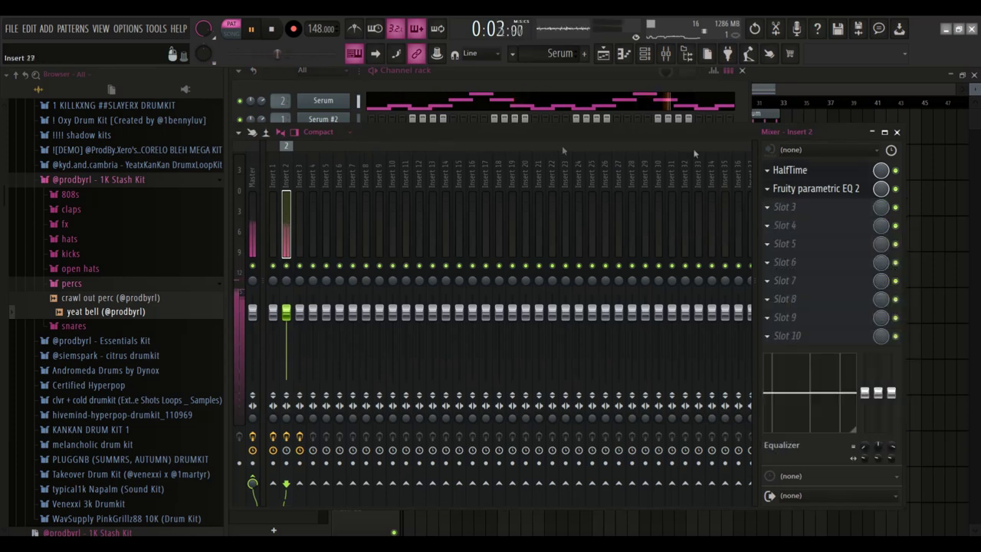
Step: Audition HalfTime loop lengths of 1/4, 2 Bars, 4 Bars and 1 Bar against the Serum pattern, and set the loop to 1/2
{"action": "left_click", "coordinate": [793, 171]}
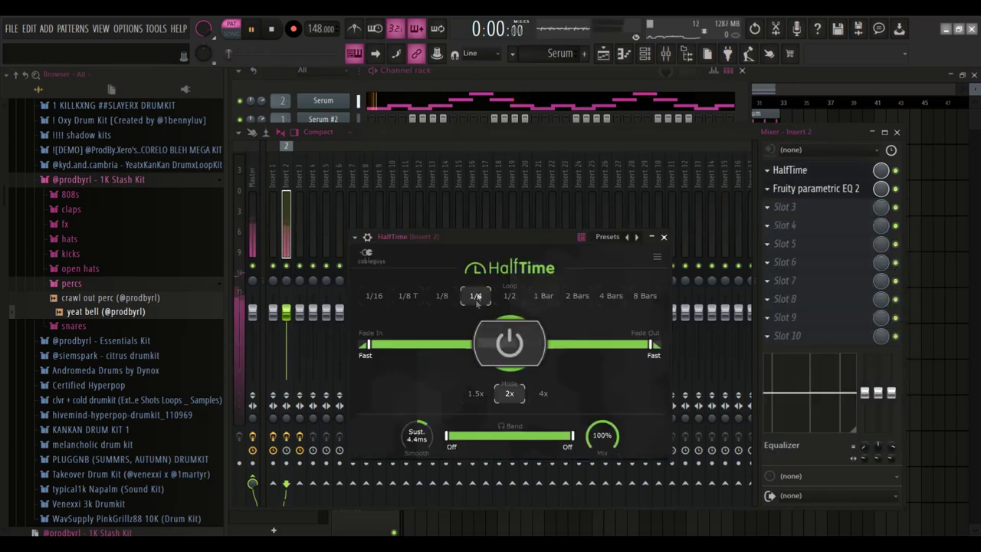
{"action": "key", "text": "space"}
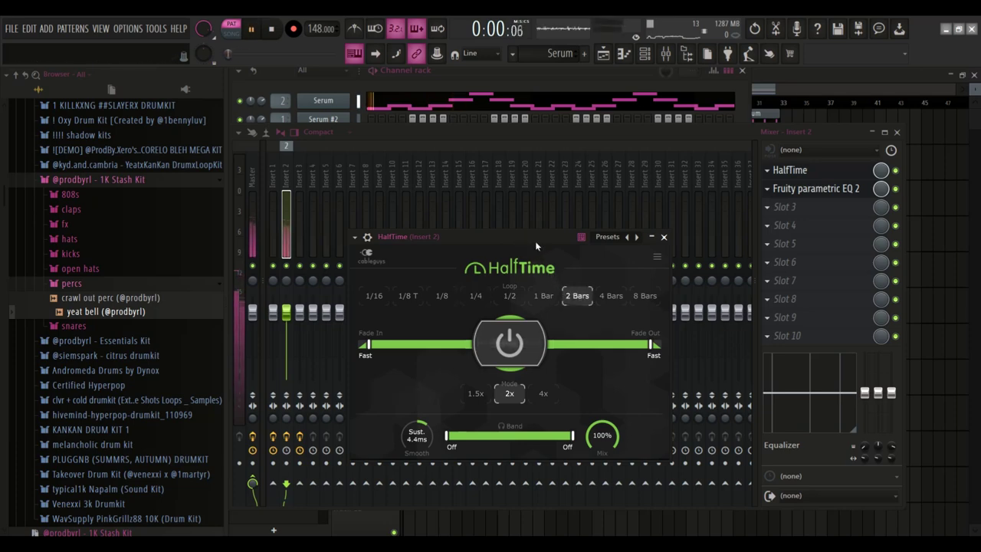
{"action": "key", "text": "space"}
{"action": "left_click", "coordinate": [611, 296]}
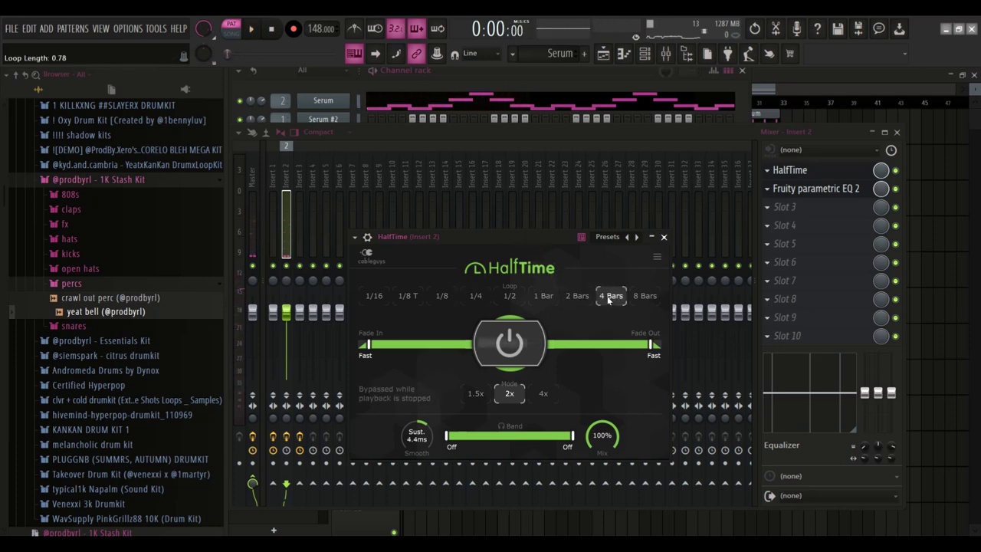
{"action": "key", "text": "space"}
{"action": "key", "text": "space"}
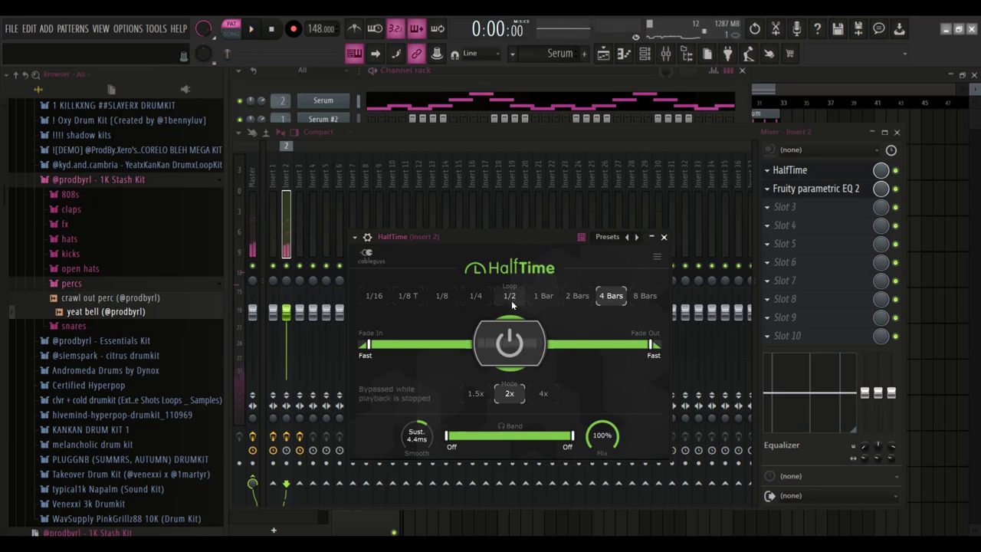
{"action": "left_click", "coordinate": [509, 295]}
{"action": "key", "text": "space"}
{"action": "key", "text": "space"}
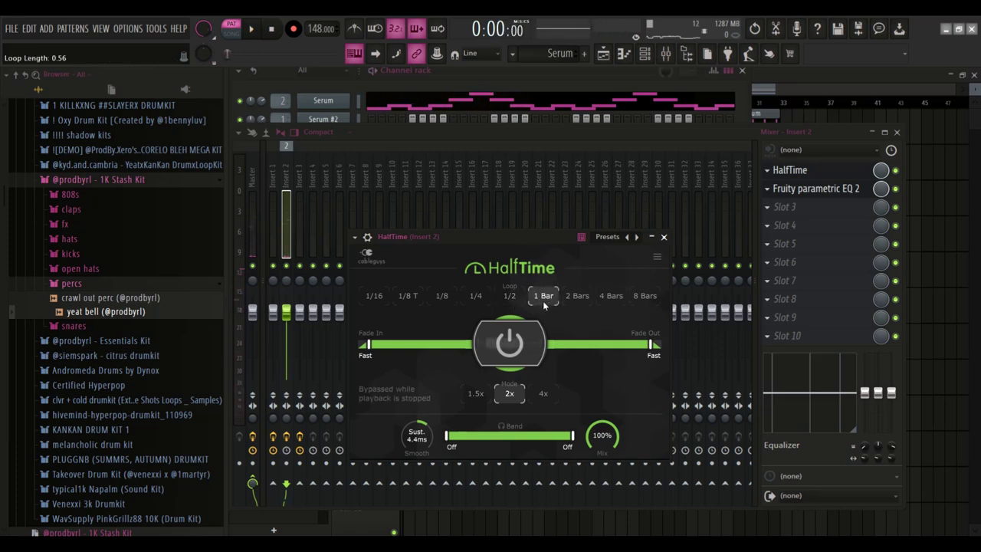
{"action": "key", "text": "space"}
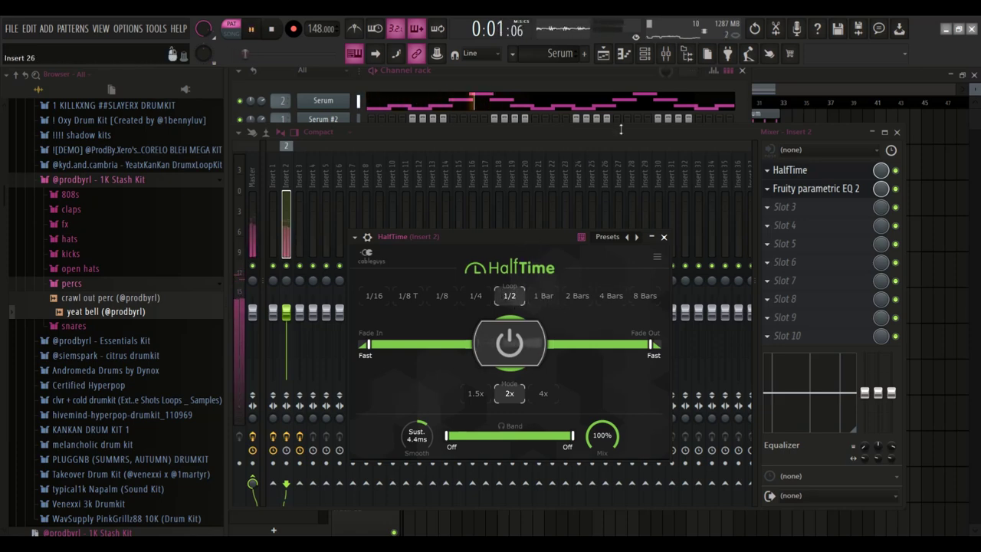
Step: Switch back to song playback and create an automation clip for HalfTime's mix level on mixer Insert 2
{"action": "left_click", "coordinate": [603, 53]}
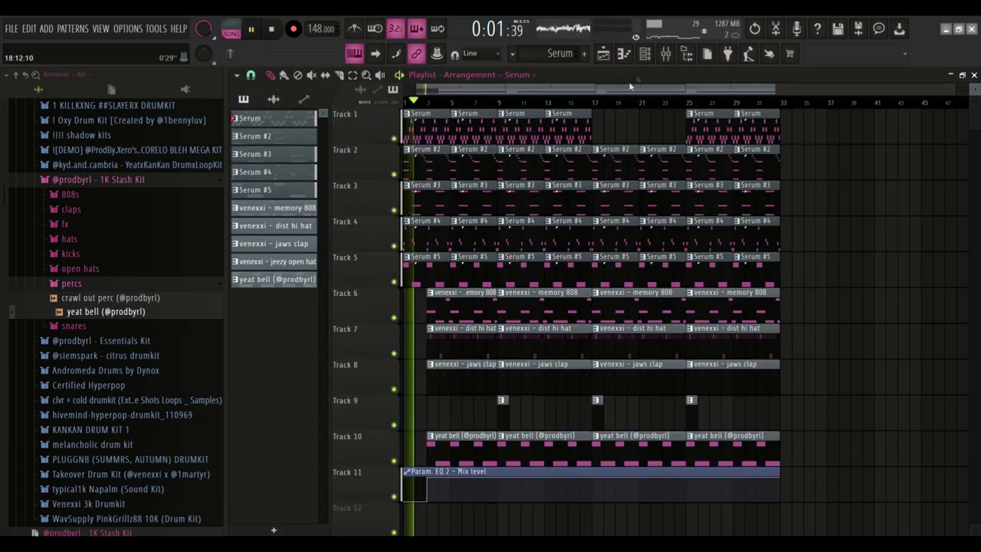
{"action": "left_click", "coordinate": [665, 52]}
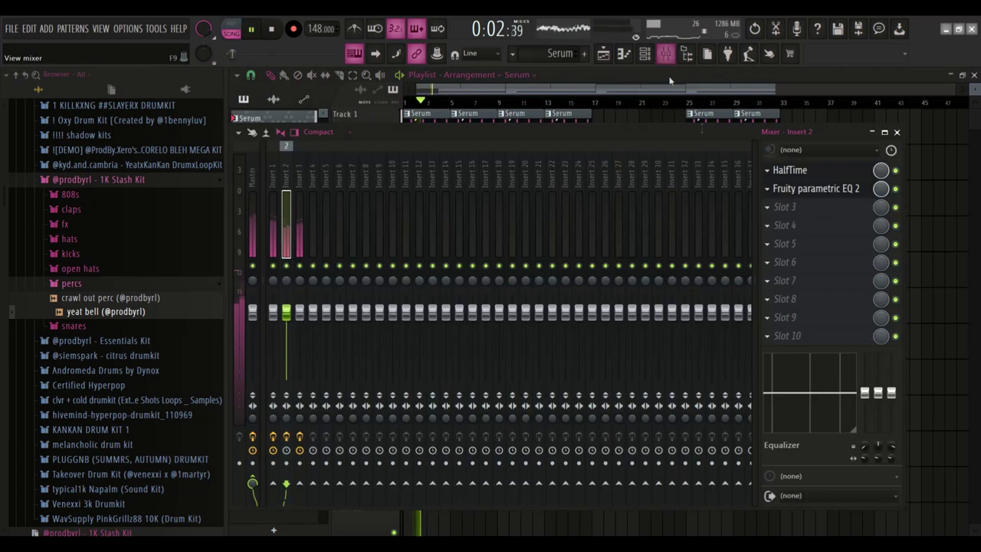
{"action": "right_click", "coordinate": [880, 172]}
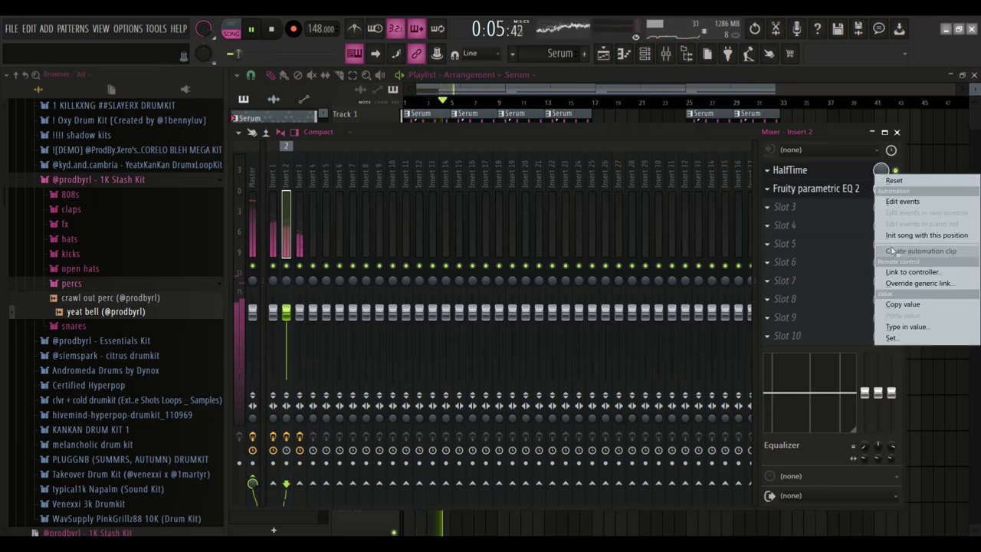
{"action": "left_click", "coordinate": [920, 251]}
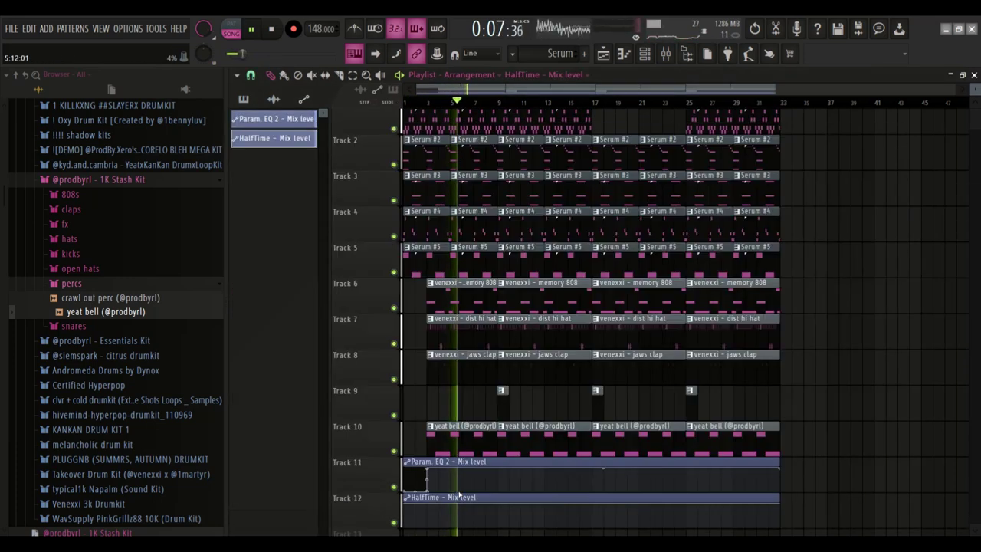
Step: Shape the HalfTime mix level automation on track 12 to hold at 0% from bar 1 and step up at bar 25
{"action": "scroll", "coordinate": [421, 508], "scroll_direction": "down", "scroll_amount": 1}
{"action": "left_click_drag", "start_coordinate": [407, 439], "coordinate": [404, 458]}
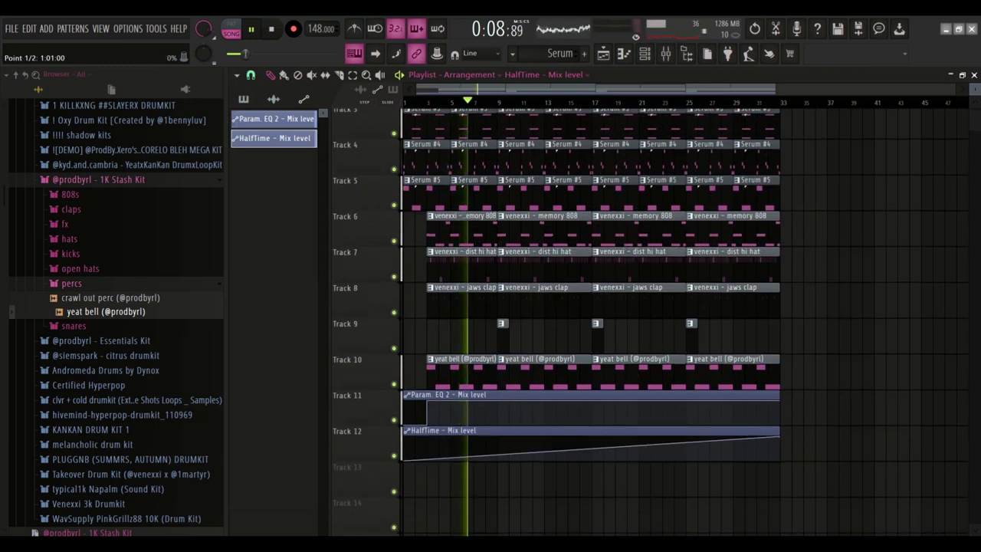
{"action": "right_click", "coordinate": [689, 461]}
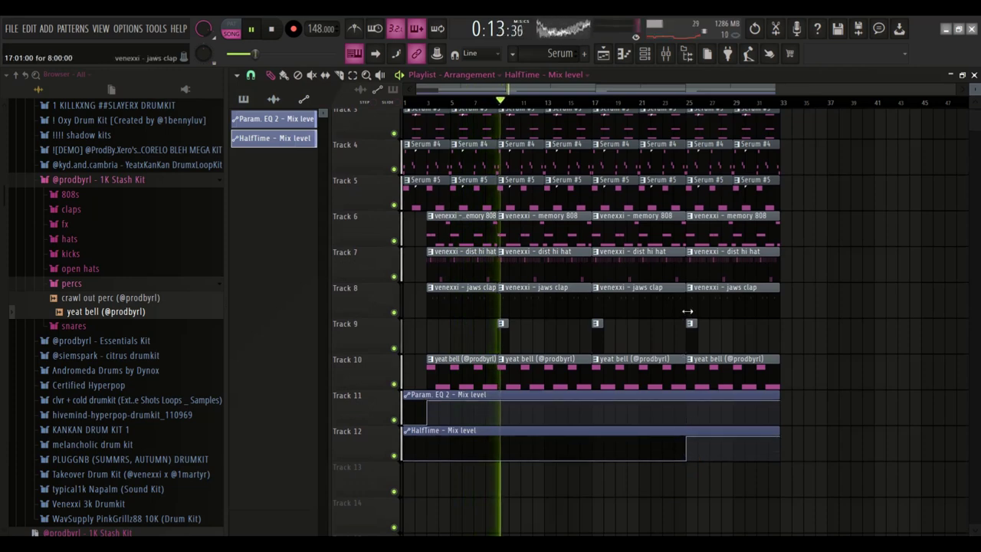
Step: Make the track 1 Serum clip at bar 25 a unique pattern and use that pattern for the clip at bar 29 too
{"action": "scroll", "coordinate": [692, 314], "scroll_direction": "up", "scroll_amount": 2}
{"action": "left_click", "coordinate": [689, 114]}
{"action": "left_click", "coordinate": [716, 192]}
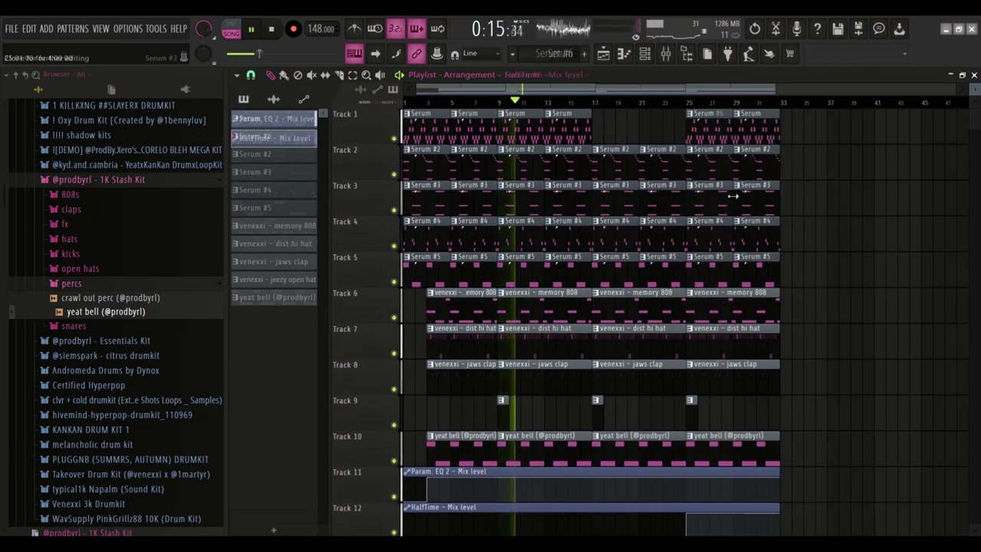
{"action": "left_click", "coordinate": [718, 138]}
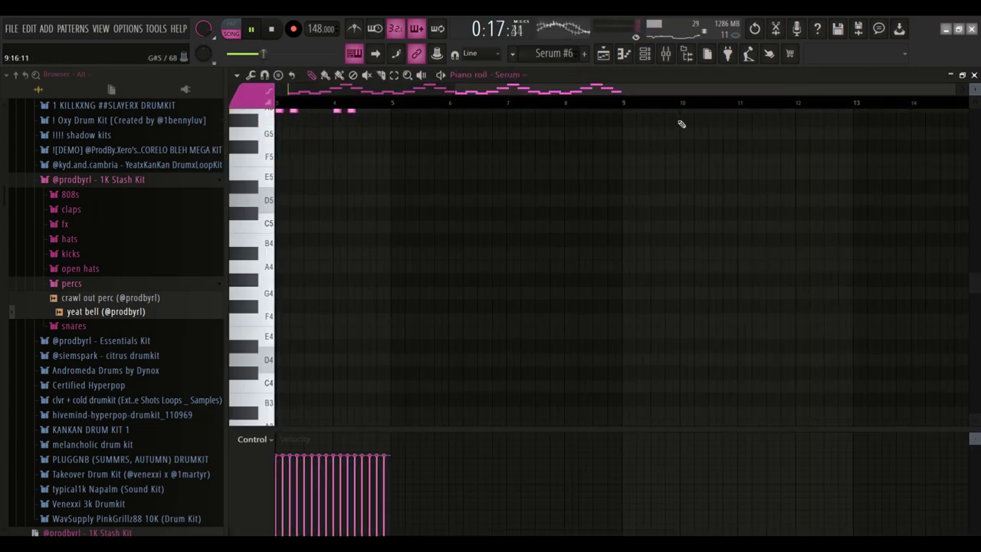
{"action": "key", "text": "F7"}
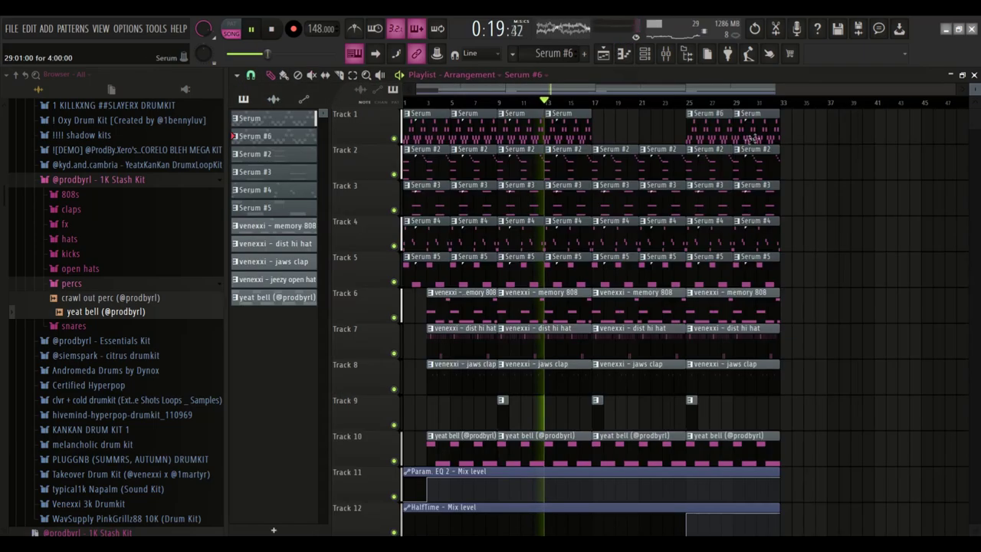
{"action": "scroll", "coordinate": [735, 154], "scroll_direction": "down", "scroll_amount": 1}
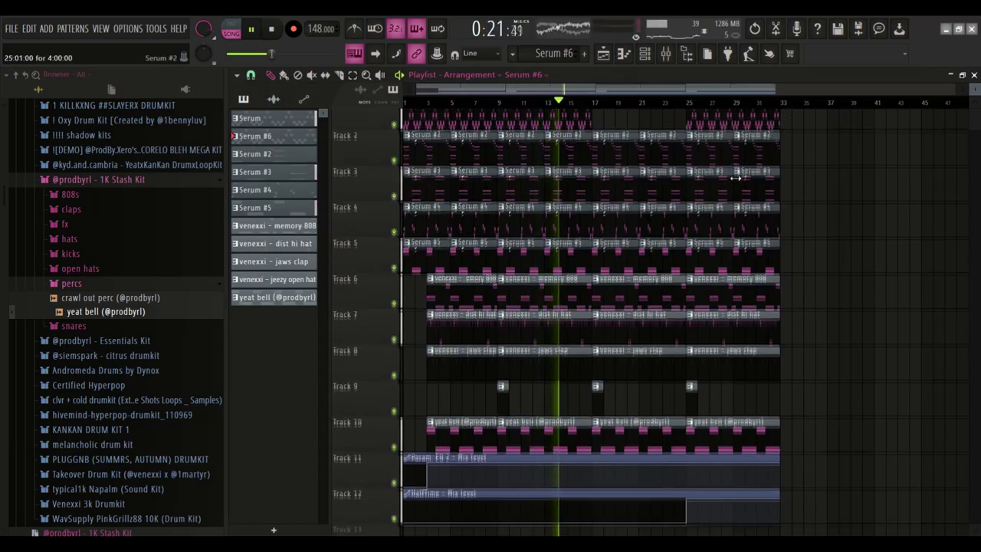
{"action": "scroll", "coordinate": [735, 178], "scroll_direction": "up", "scroll_amount": 1}
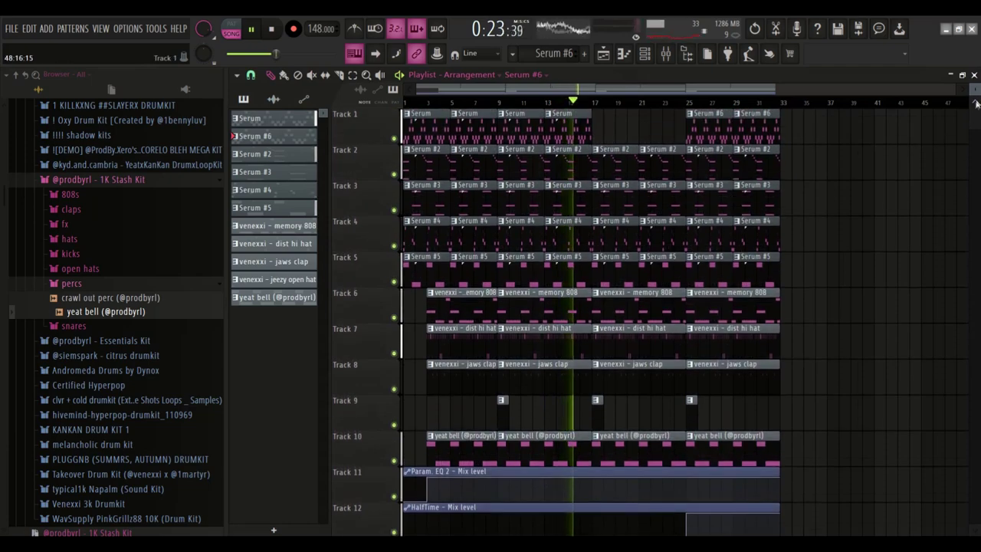
Step: Listen to the final section from bar 25 and check the Serum channel's volume in the channel rack
{"action": "scroll", "coordinate": [735, 178], "scroll_direction": "down", "scroll_amount": 1}
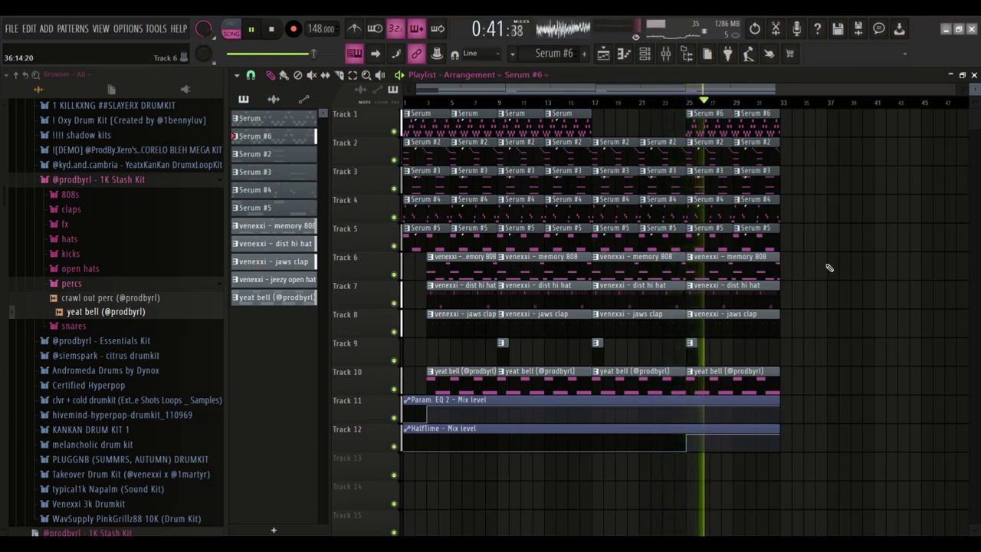
{"action": "left_click", "coordinate": [645, 58]}
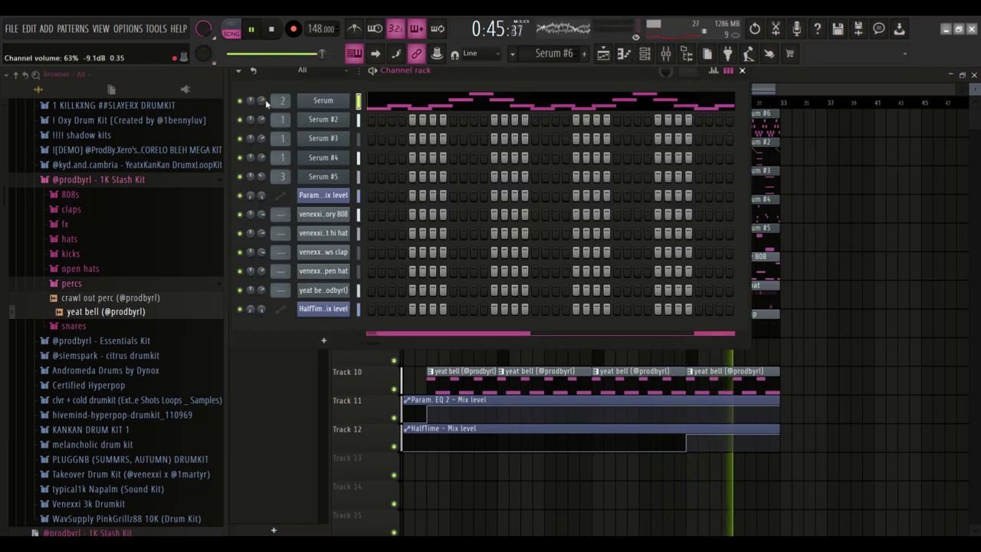
{"action": "key", "text": "F6"}
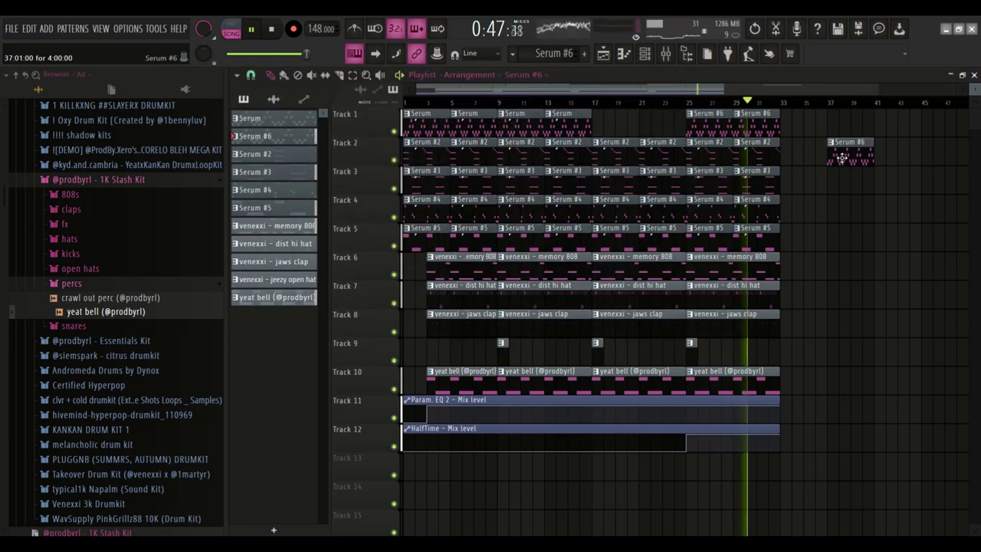